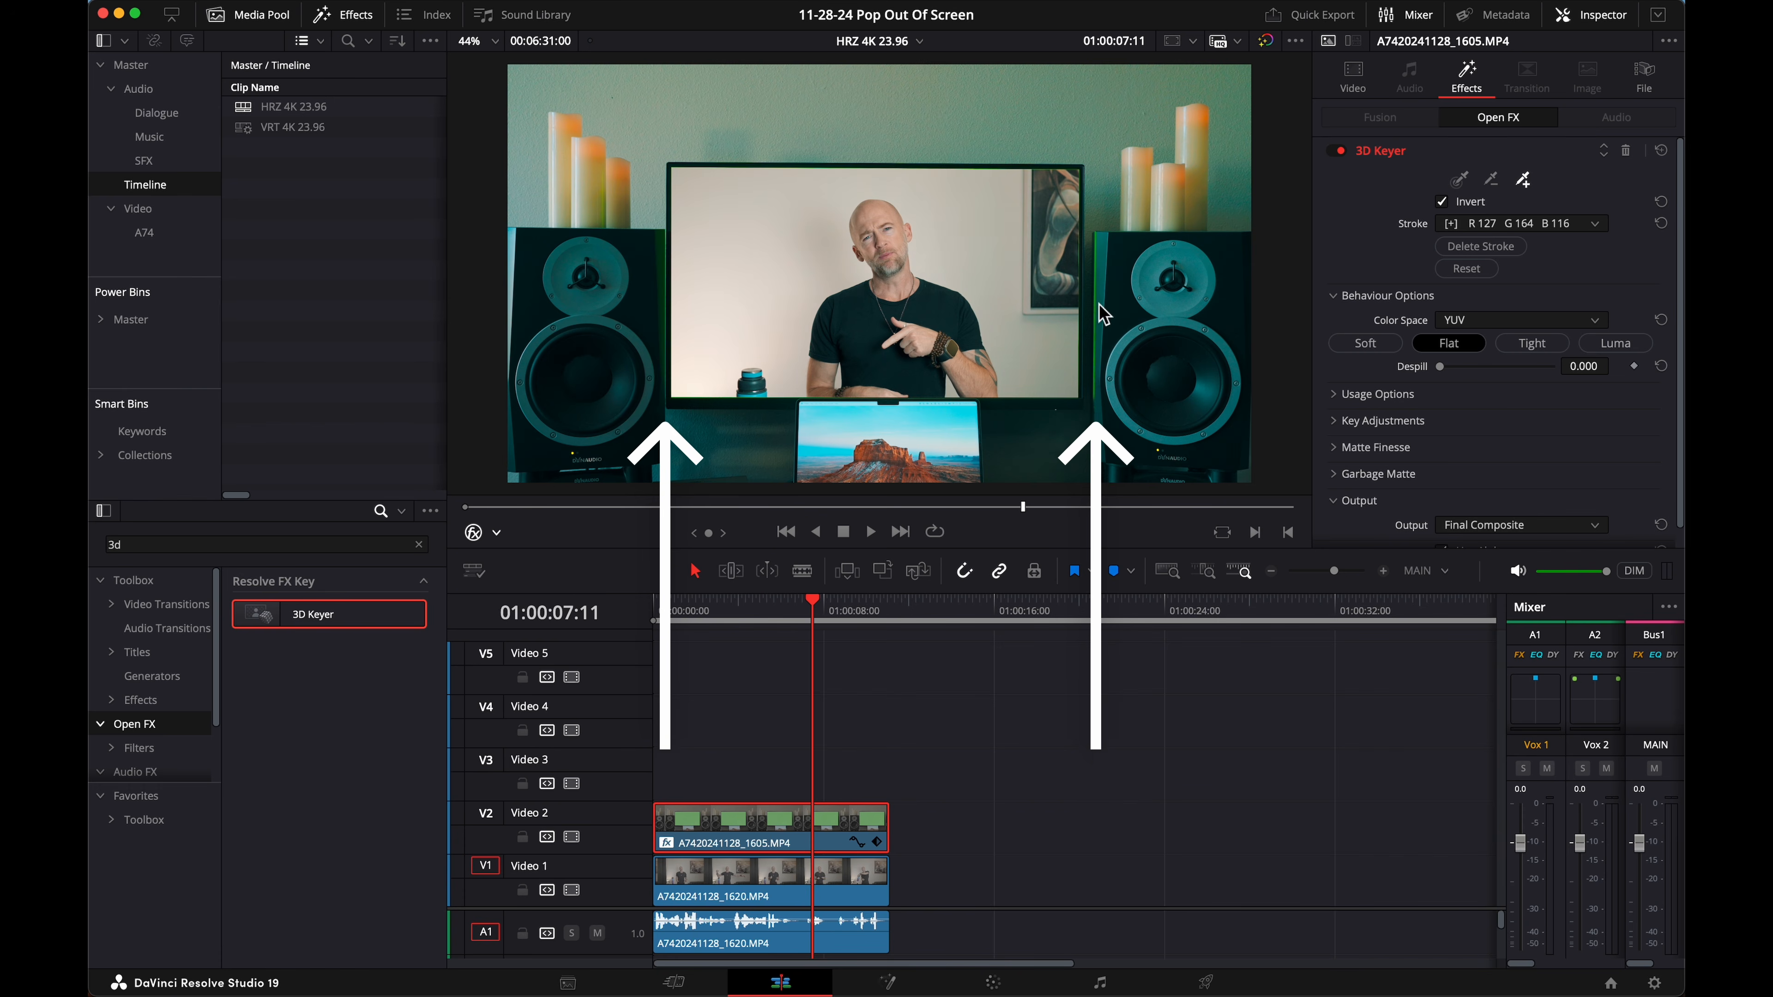
Step: Set the 3D Keyer's Despill to 1.000 on the green-screen clip
left_click_drag(1440, 369, 1560, 368)
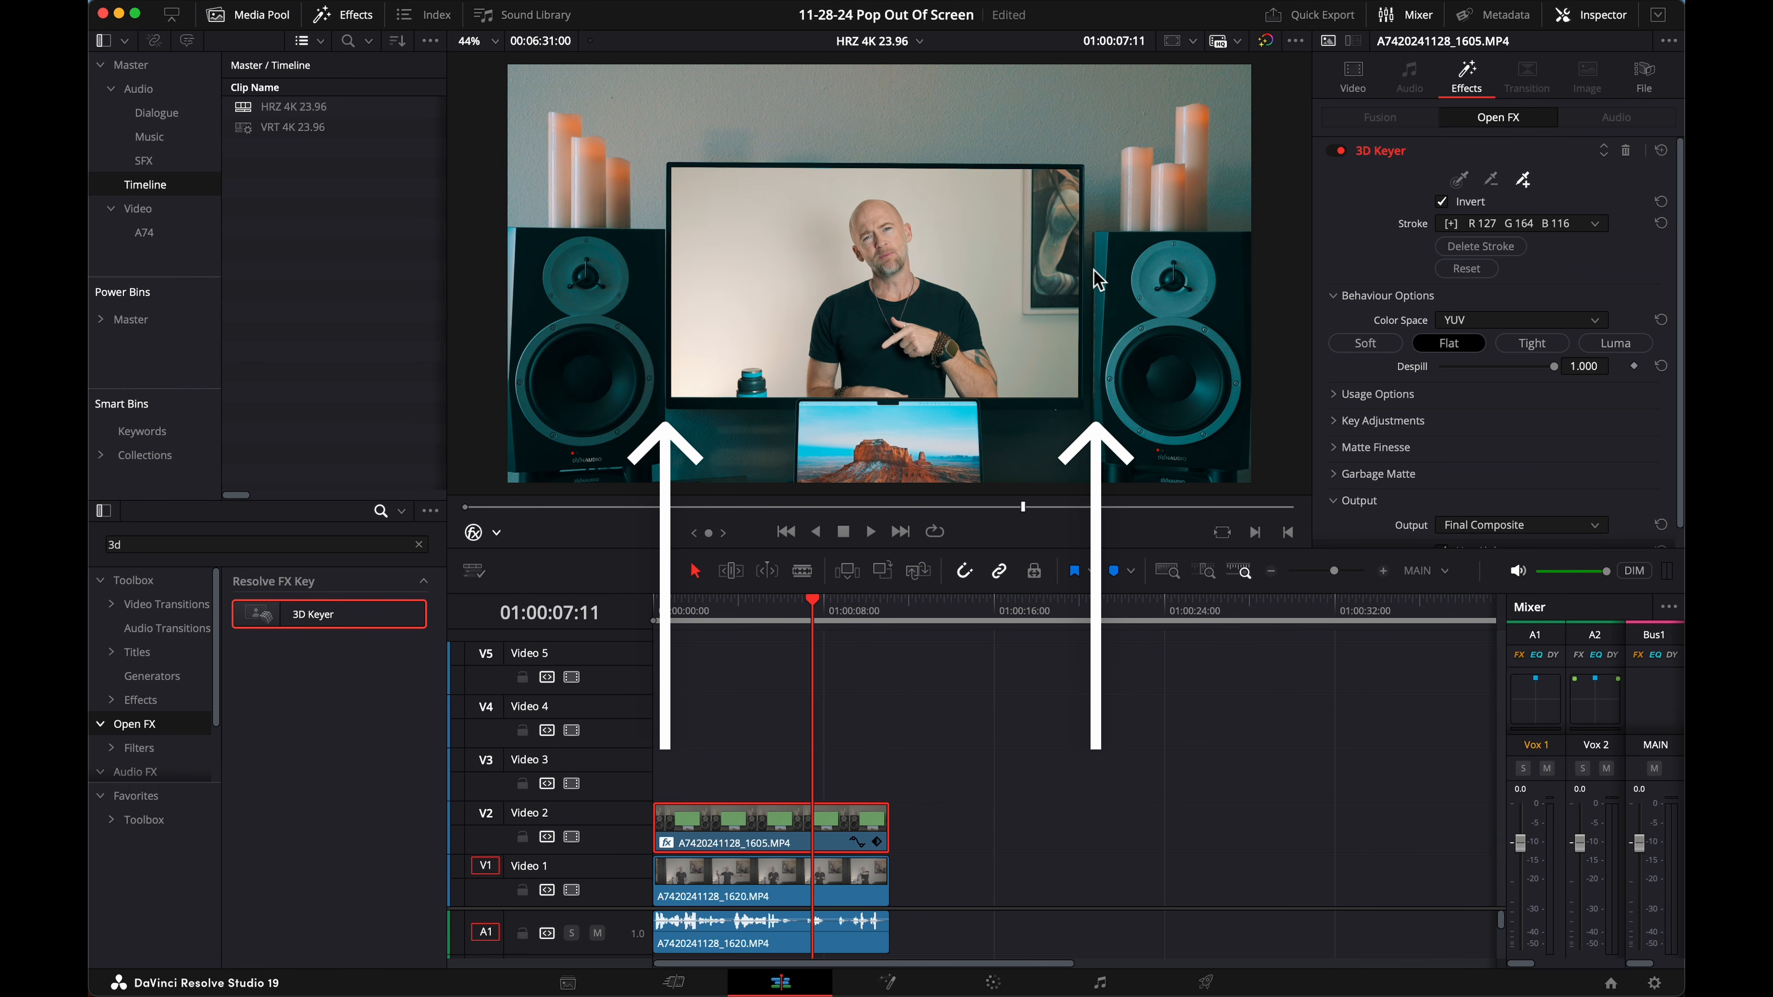
Step: Set the Video 1 clip's zoom to 1.400 and its position to X -33 and Y -60 so it fits the monitor
left_click(849, 882)
left_click_drag(1475, 139, 1499, 131)
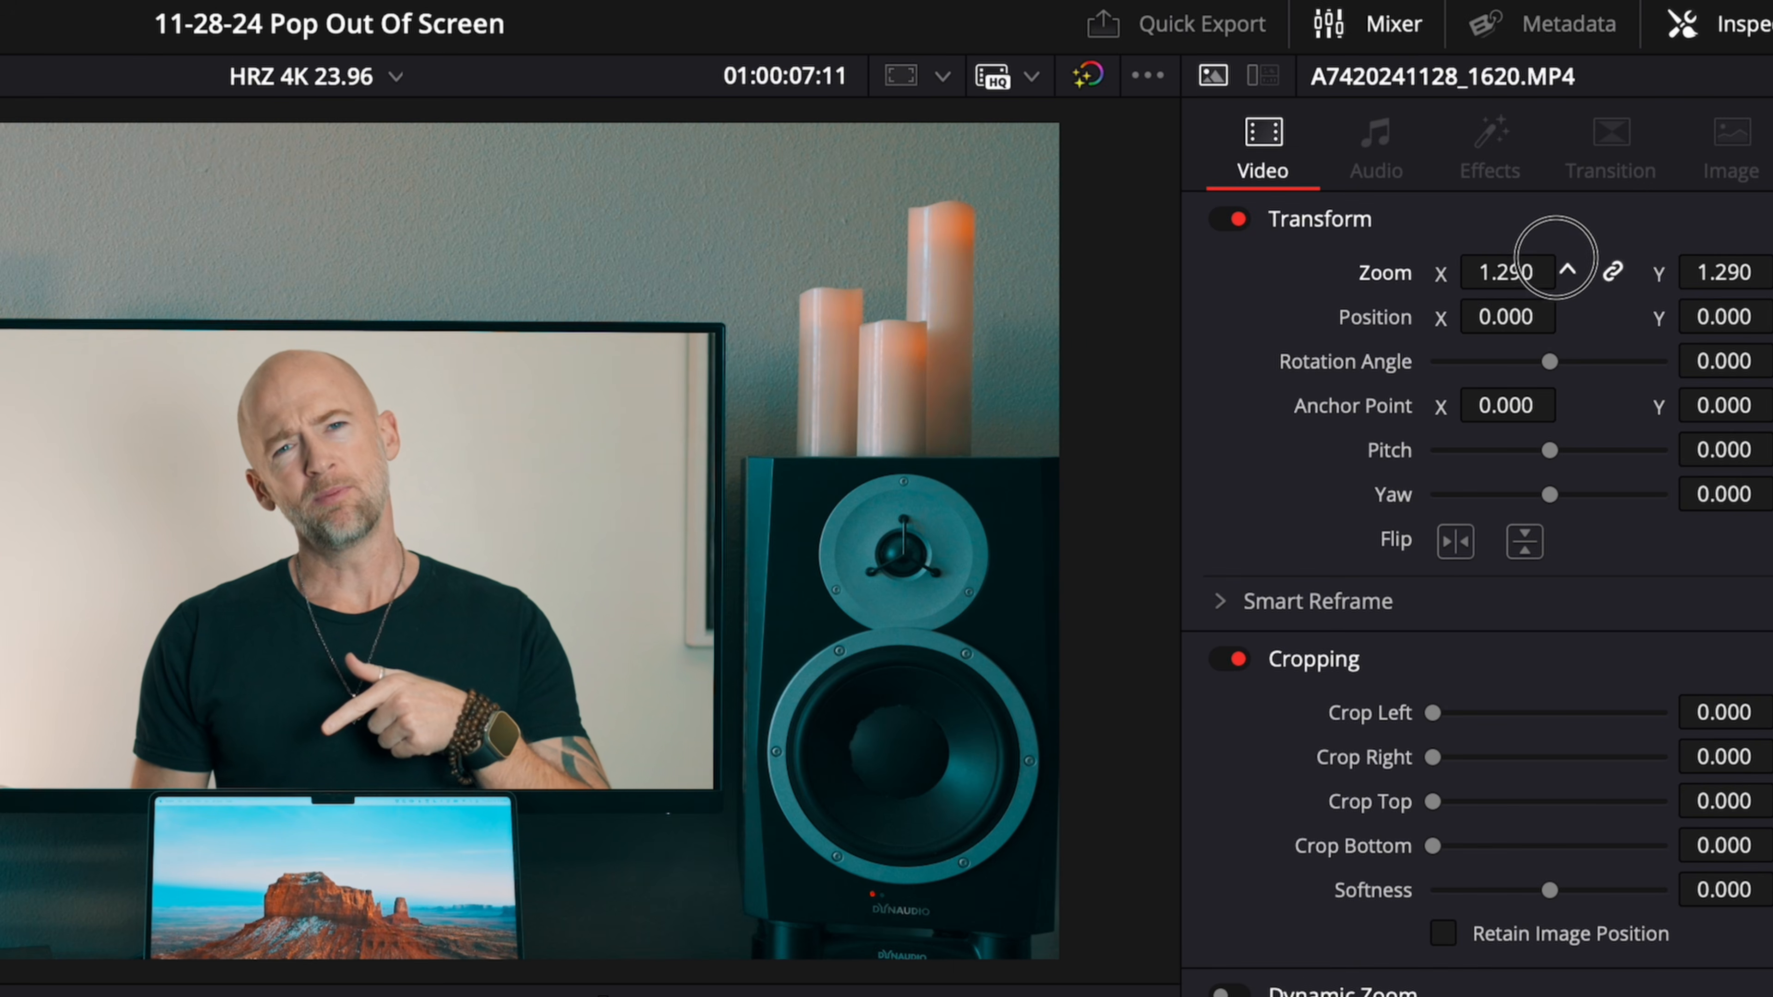
left_click_drag(1555, 257, 1574, 241)
left_click_drag(1527, 321, 1456, 396)
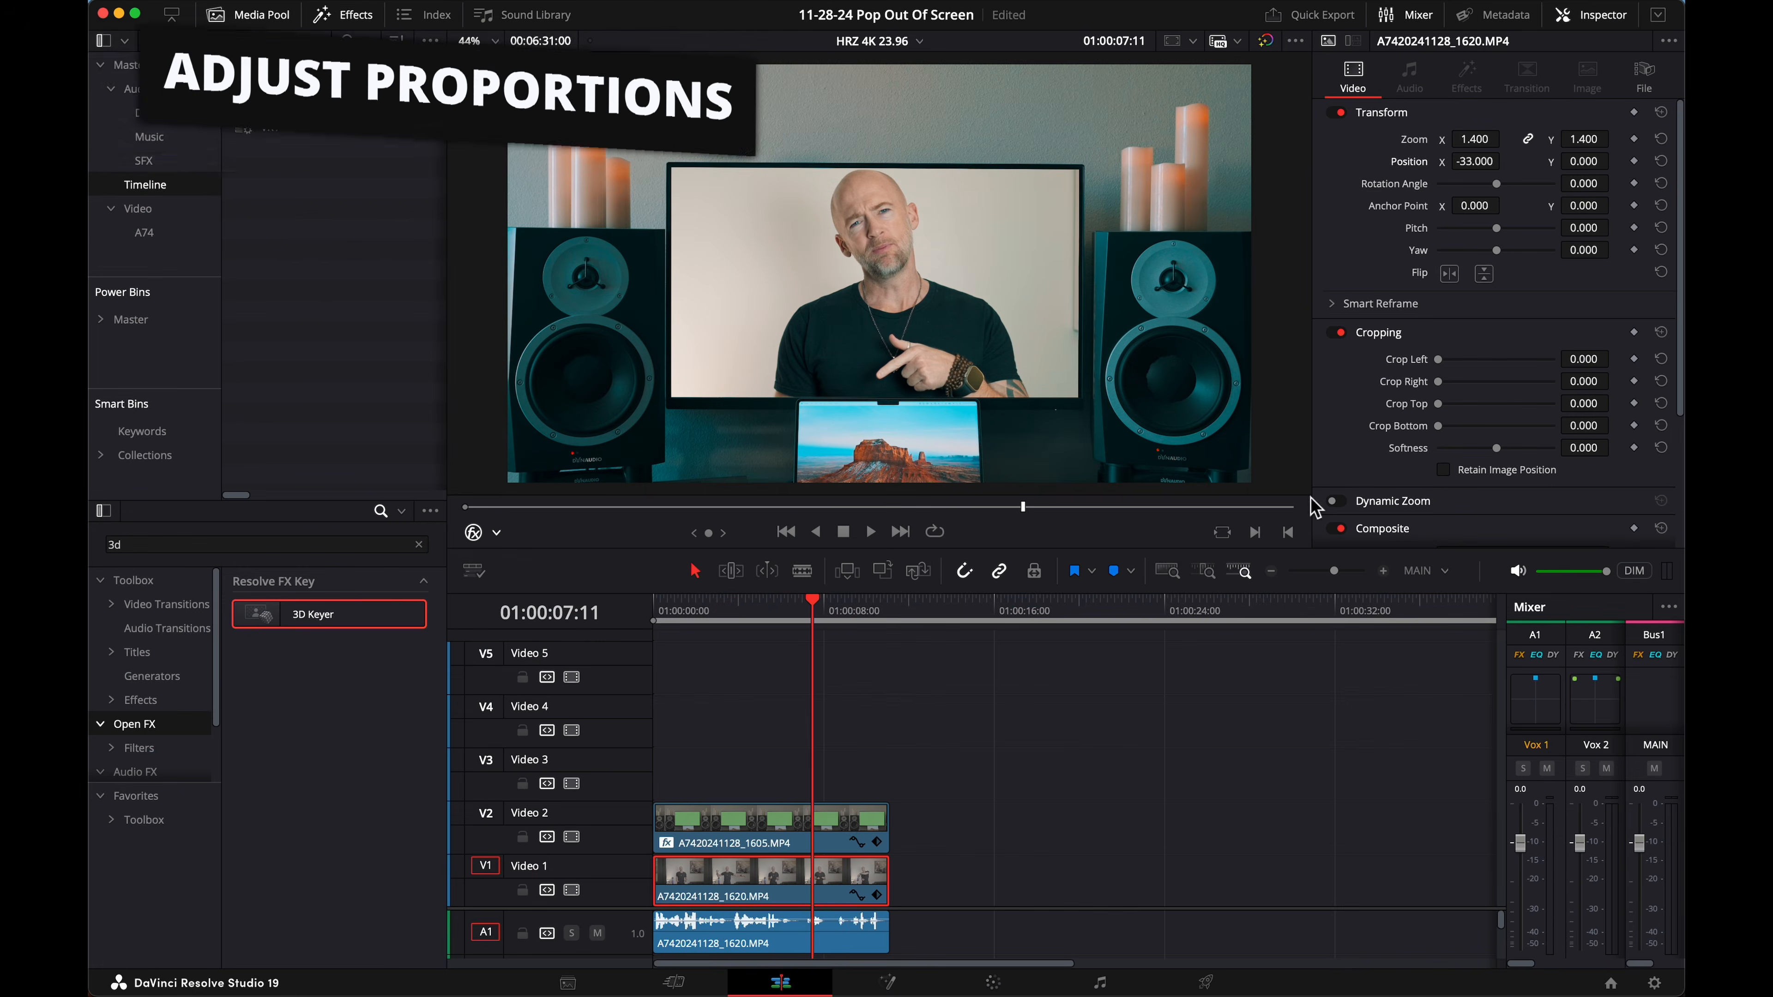
left_click(834, 827)
left_click(829, 881)
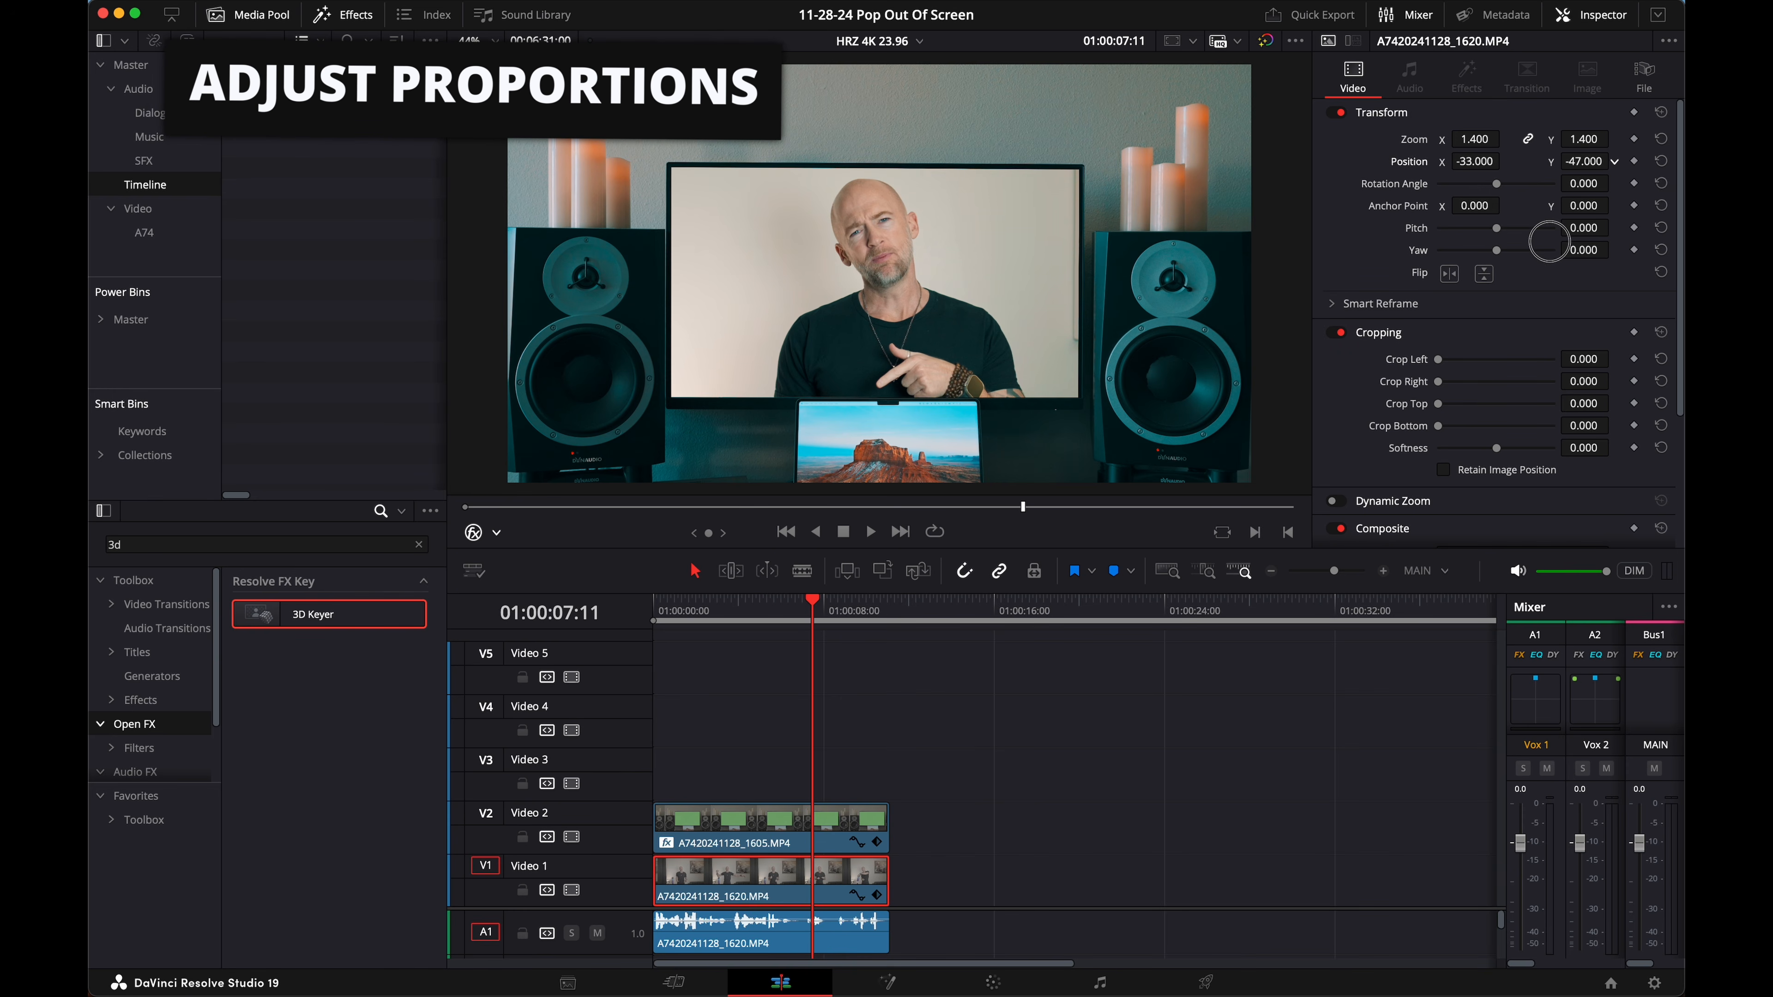
left_click_drag(1585, 161, 1596, 167)
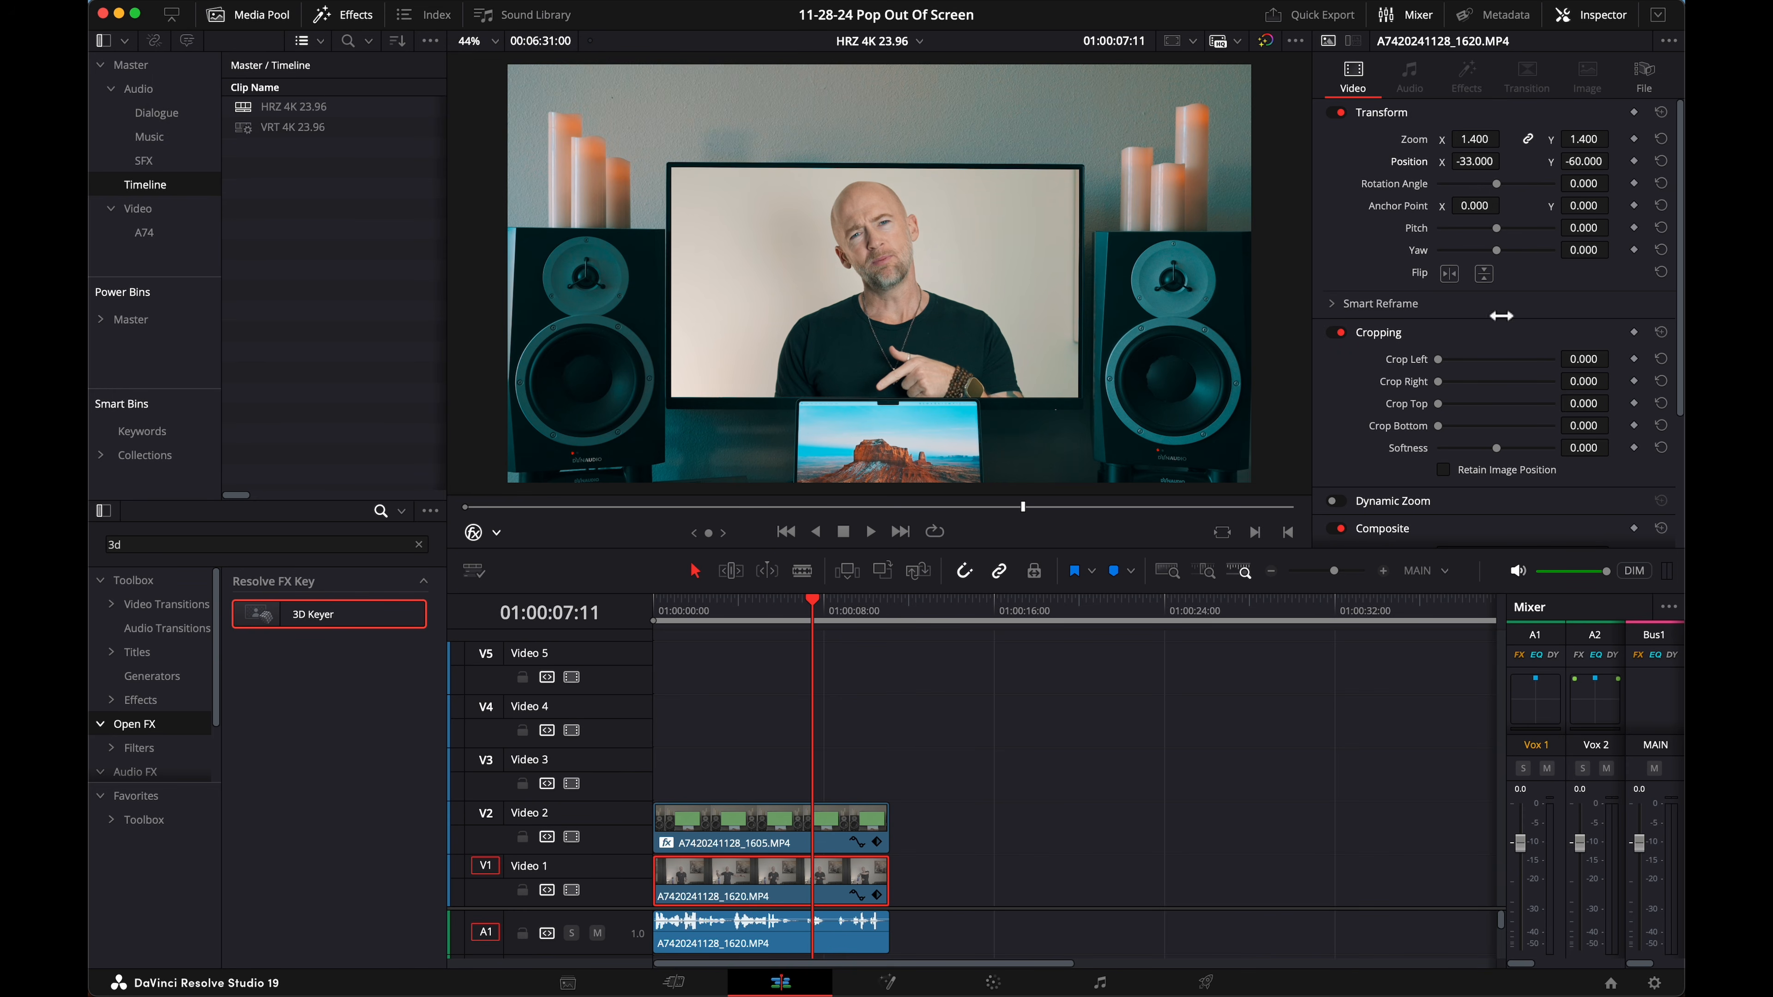
Step: Switch the keyed Video 2 clip off and on to compare the framing of the footage behind it
key("d")
key("d")
key("d")
key("d")
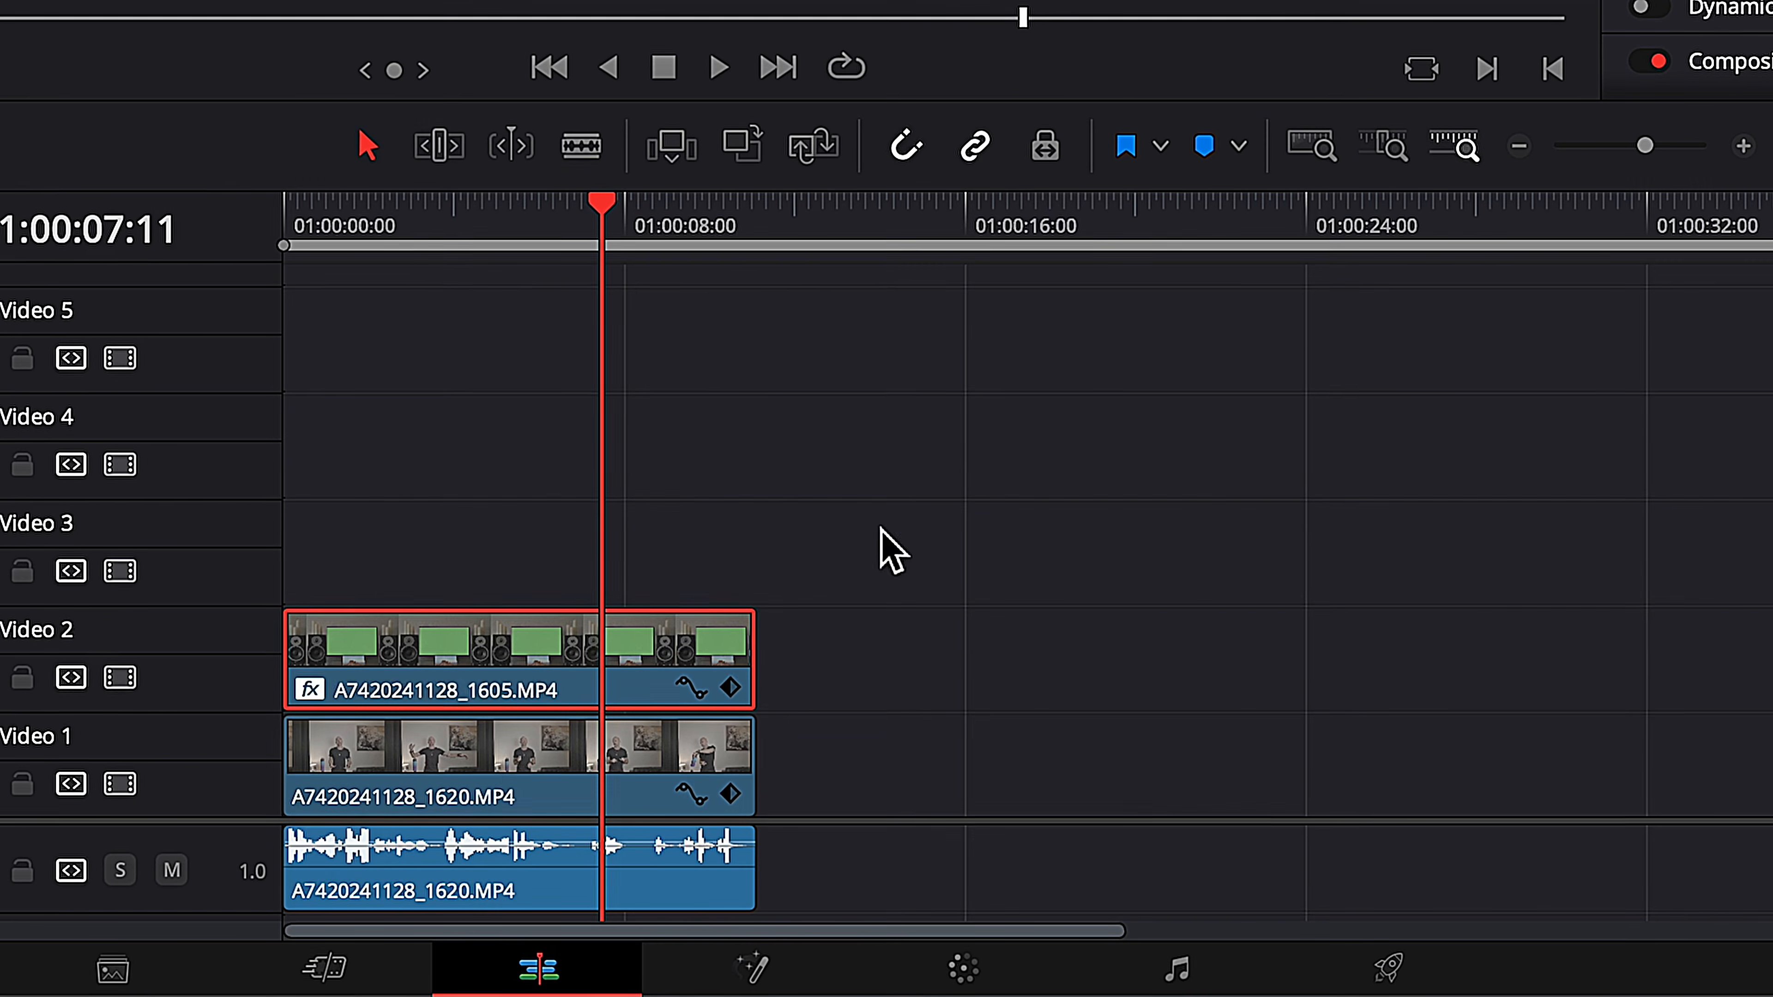
Step: Duplicate the Video 1 clip onto the Video 3 track, aligned with the clips below
left_click(750, 863)
left_click_drag(479, 731, 481, 564)
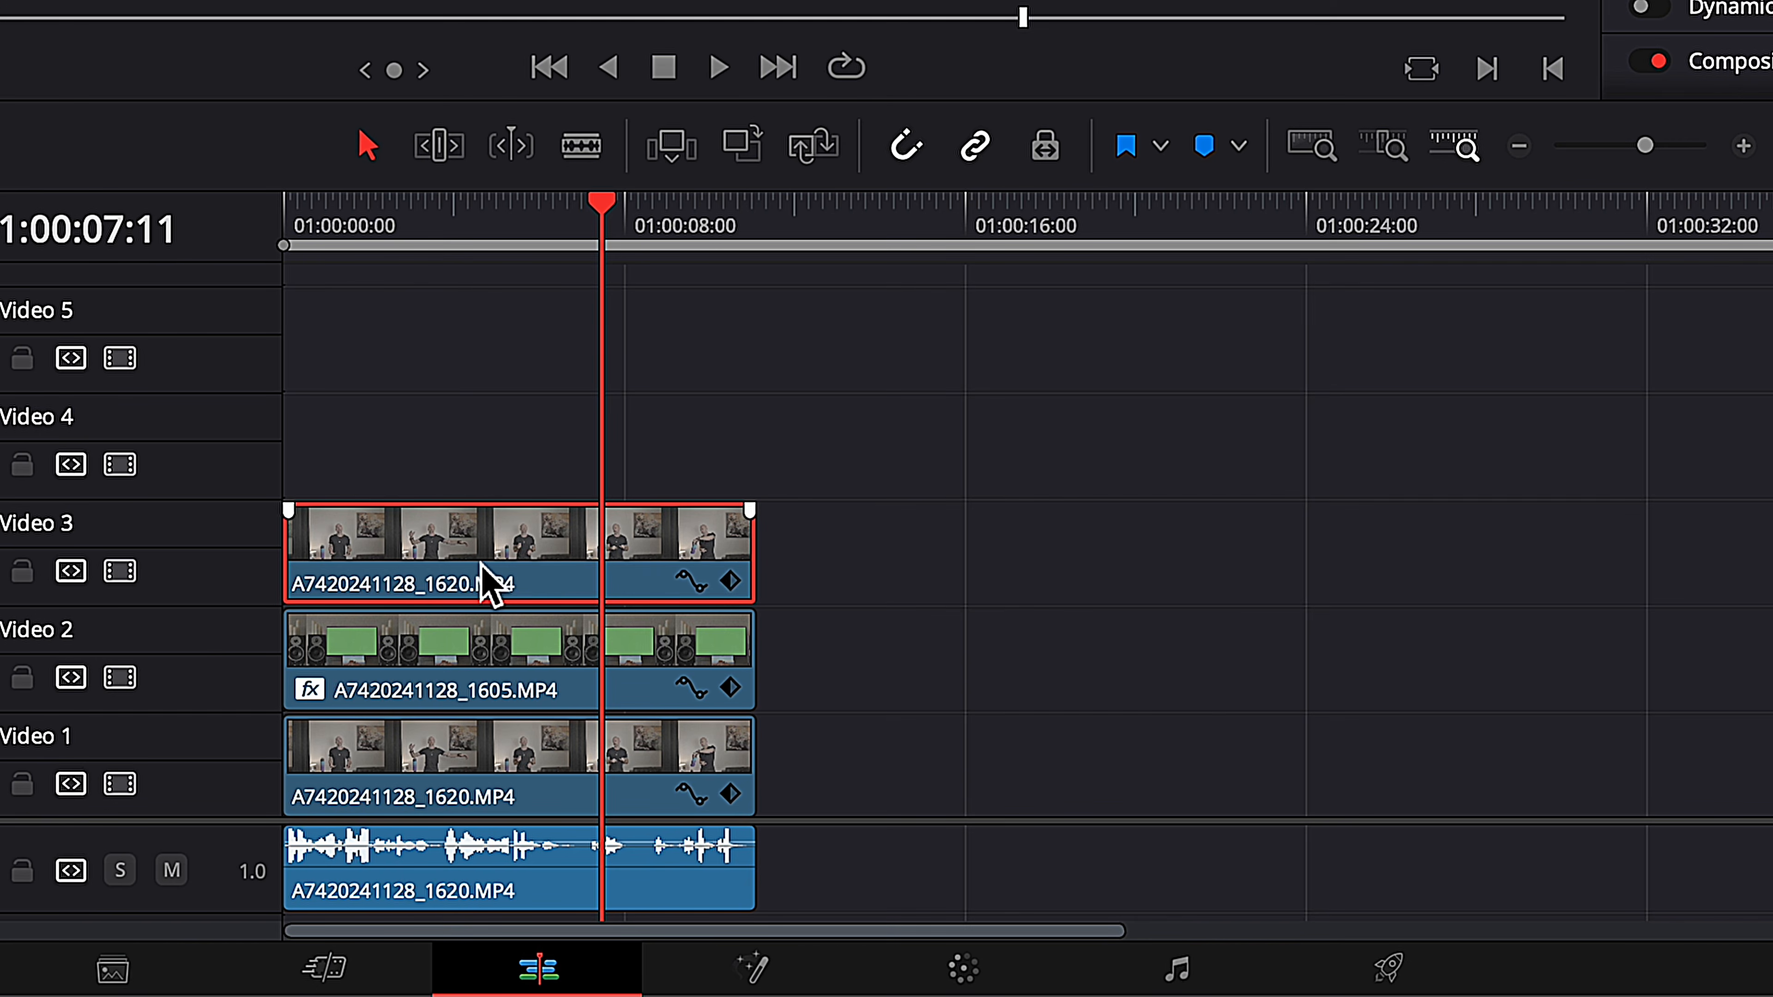
Step: Open the Video 3 clip in Fusion at 01:00:07:04 and add a Magic Mask node after MediaIn1
left_click(590, 213)
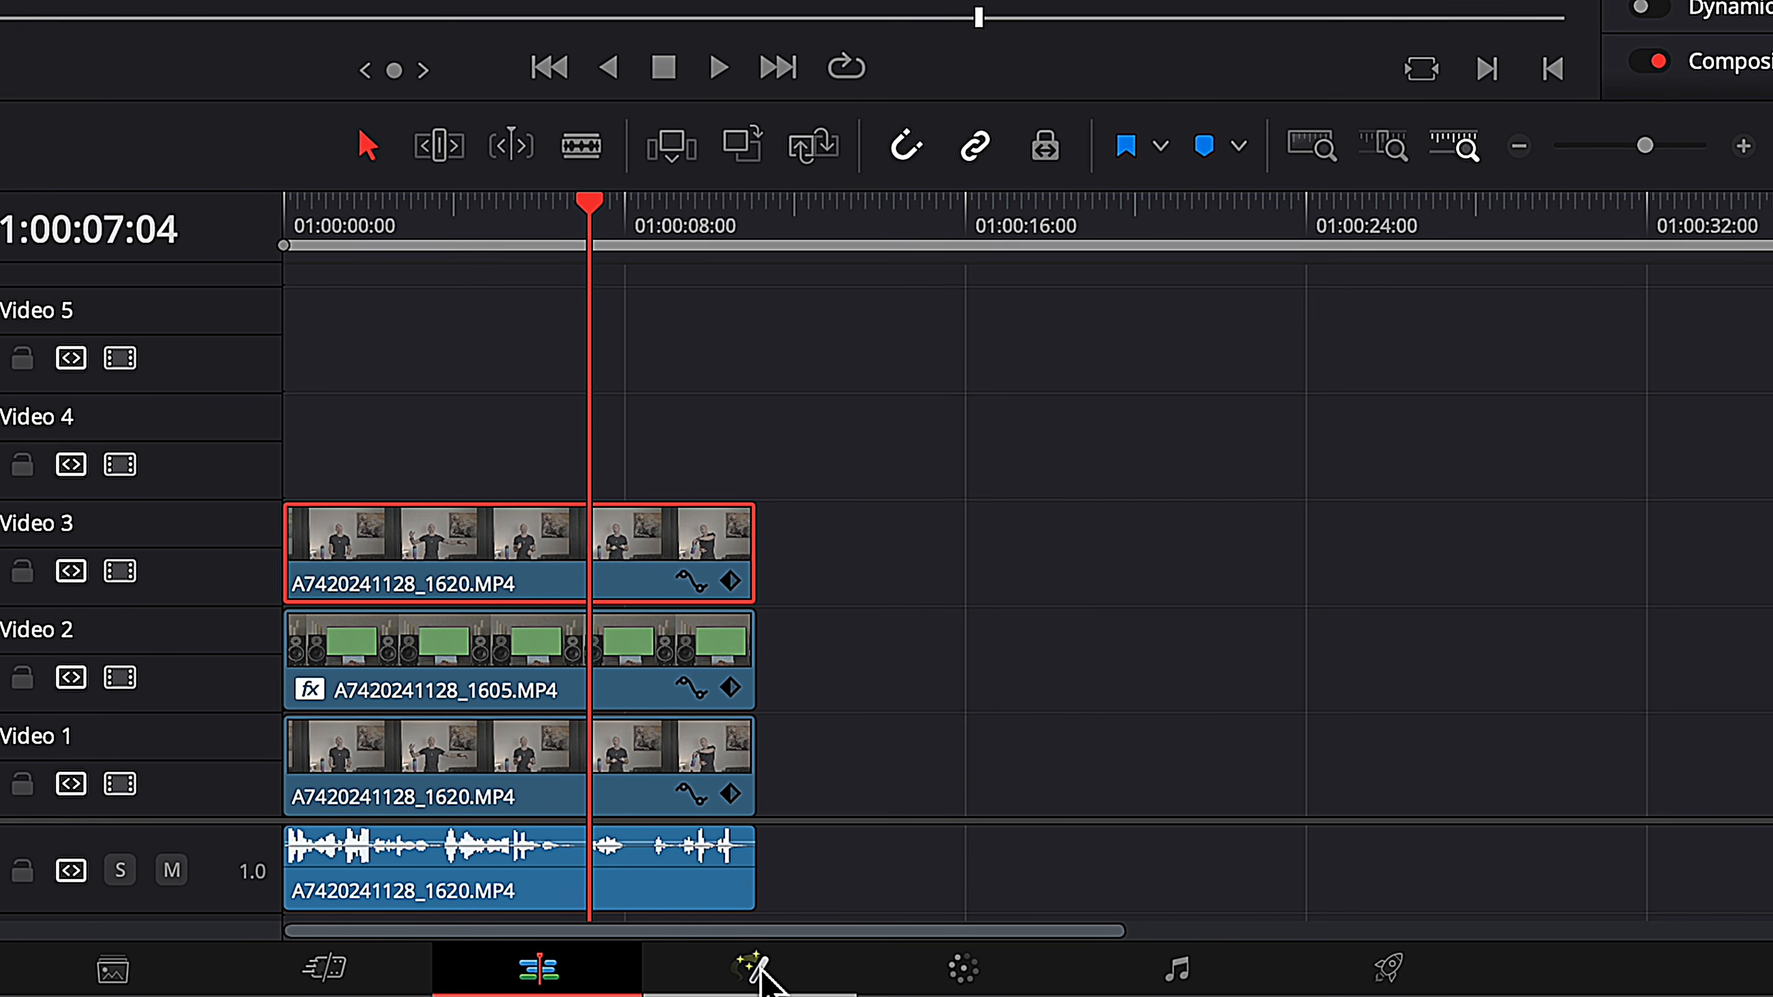
left_click(758, 972)
key("shift+space")
type("magic")
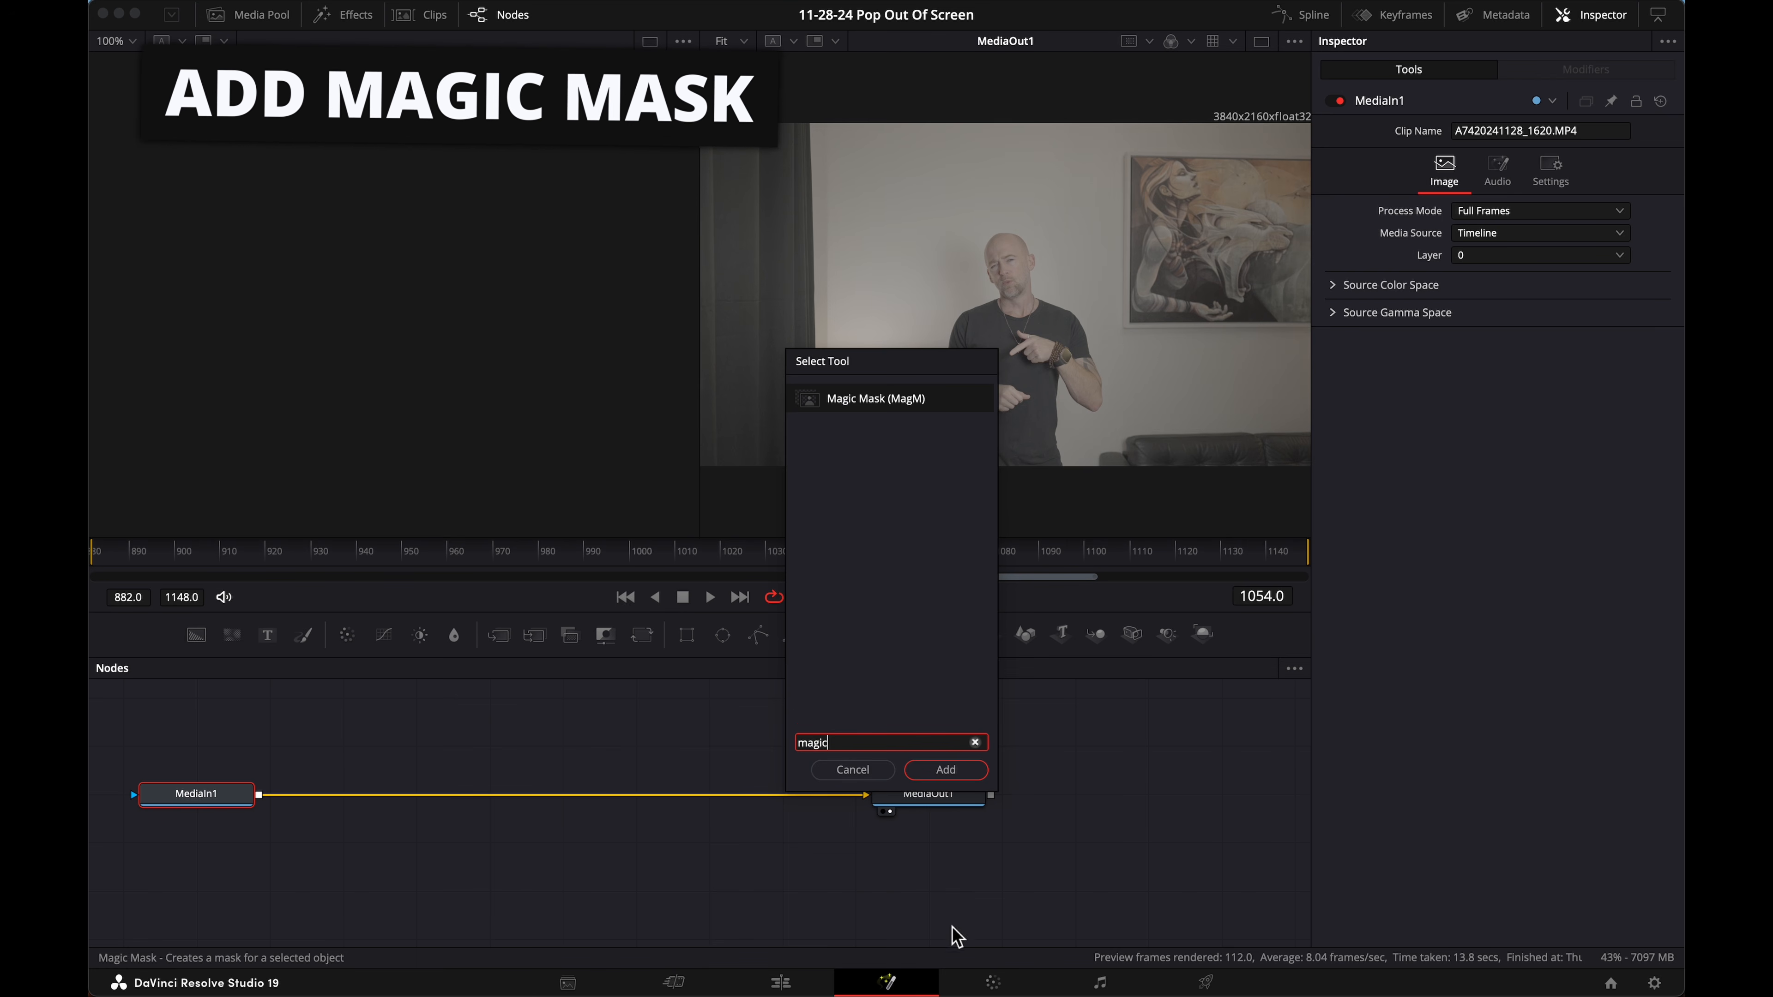
left_click(953, 771)
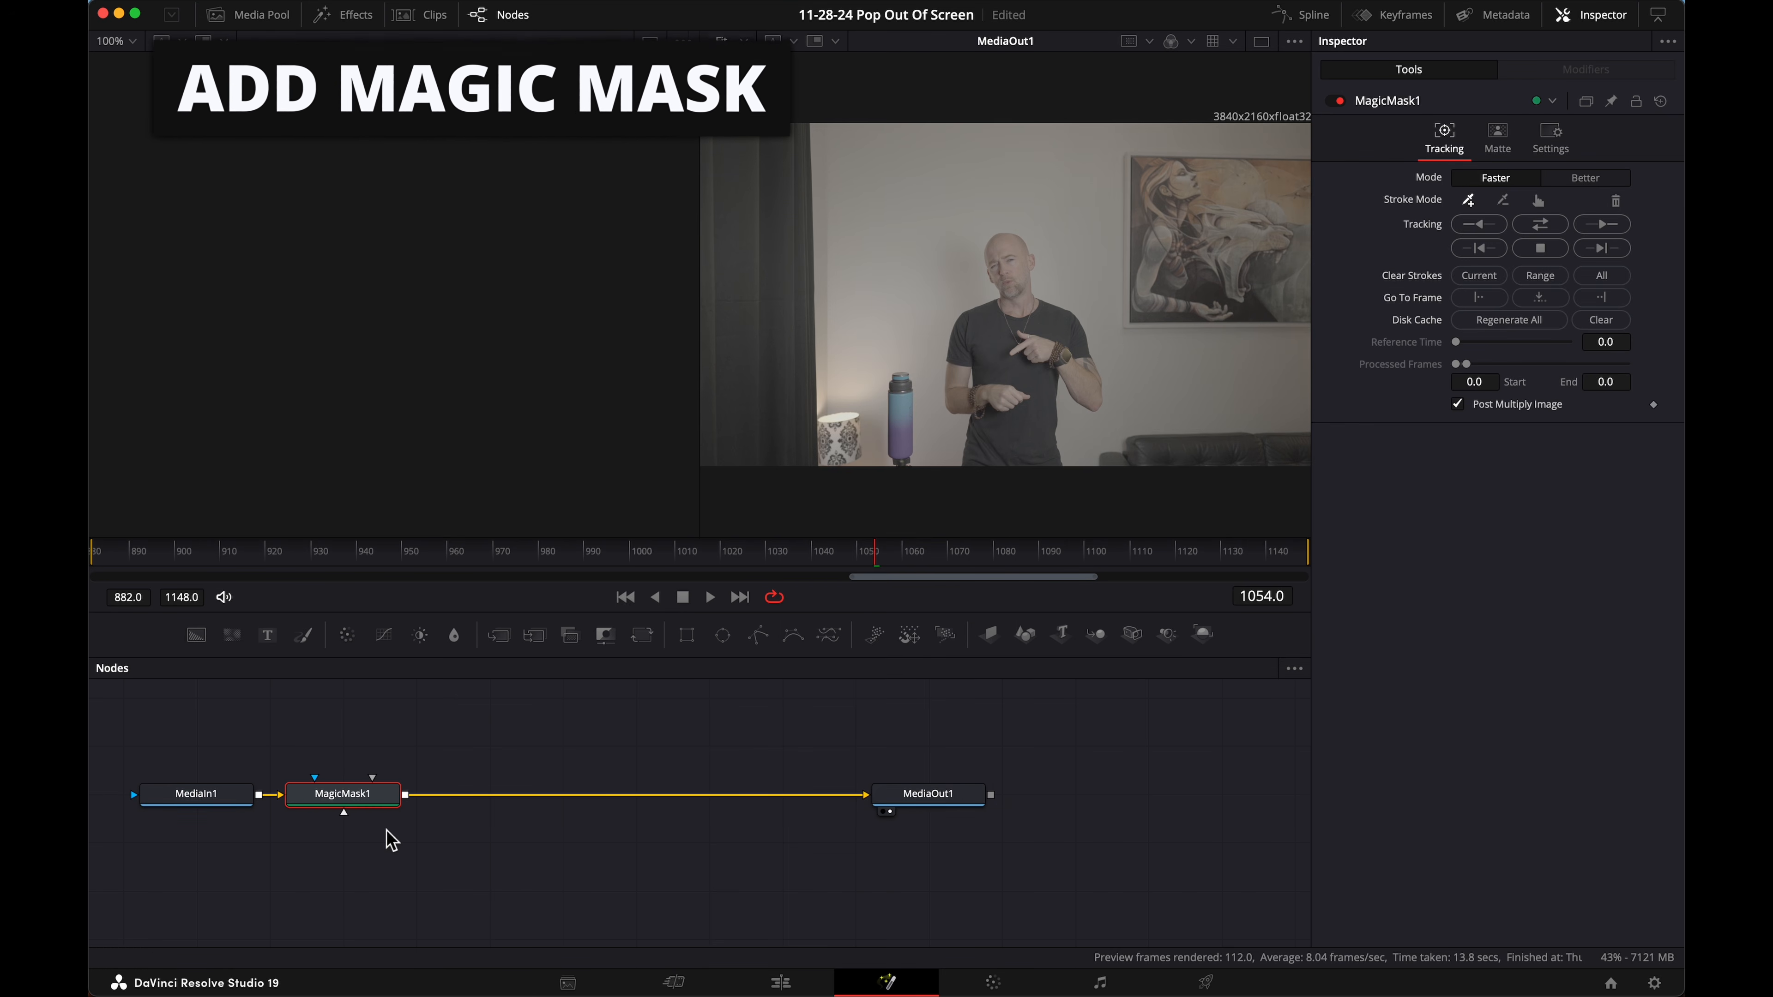
Step: At frame 920, set the mask mode to Better and draw a stroke over the man's arms, head and torso
left_click_drag(813, 555, 273, 567)
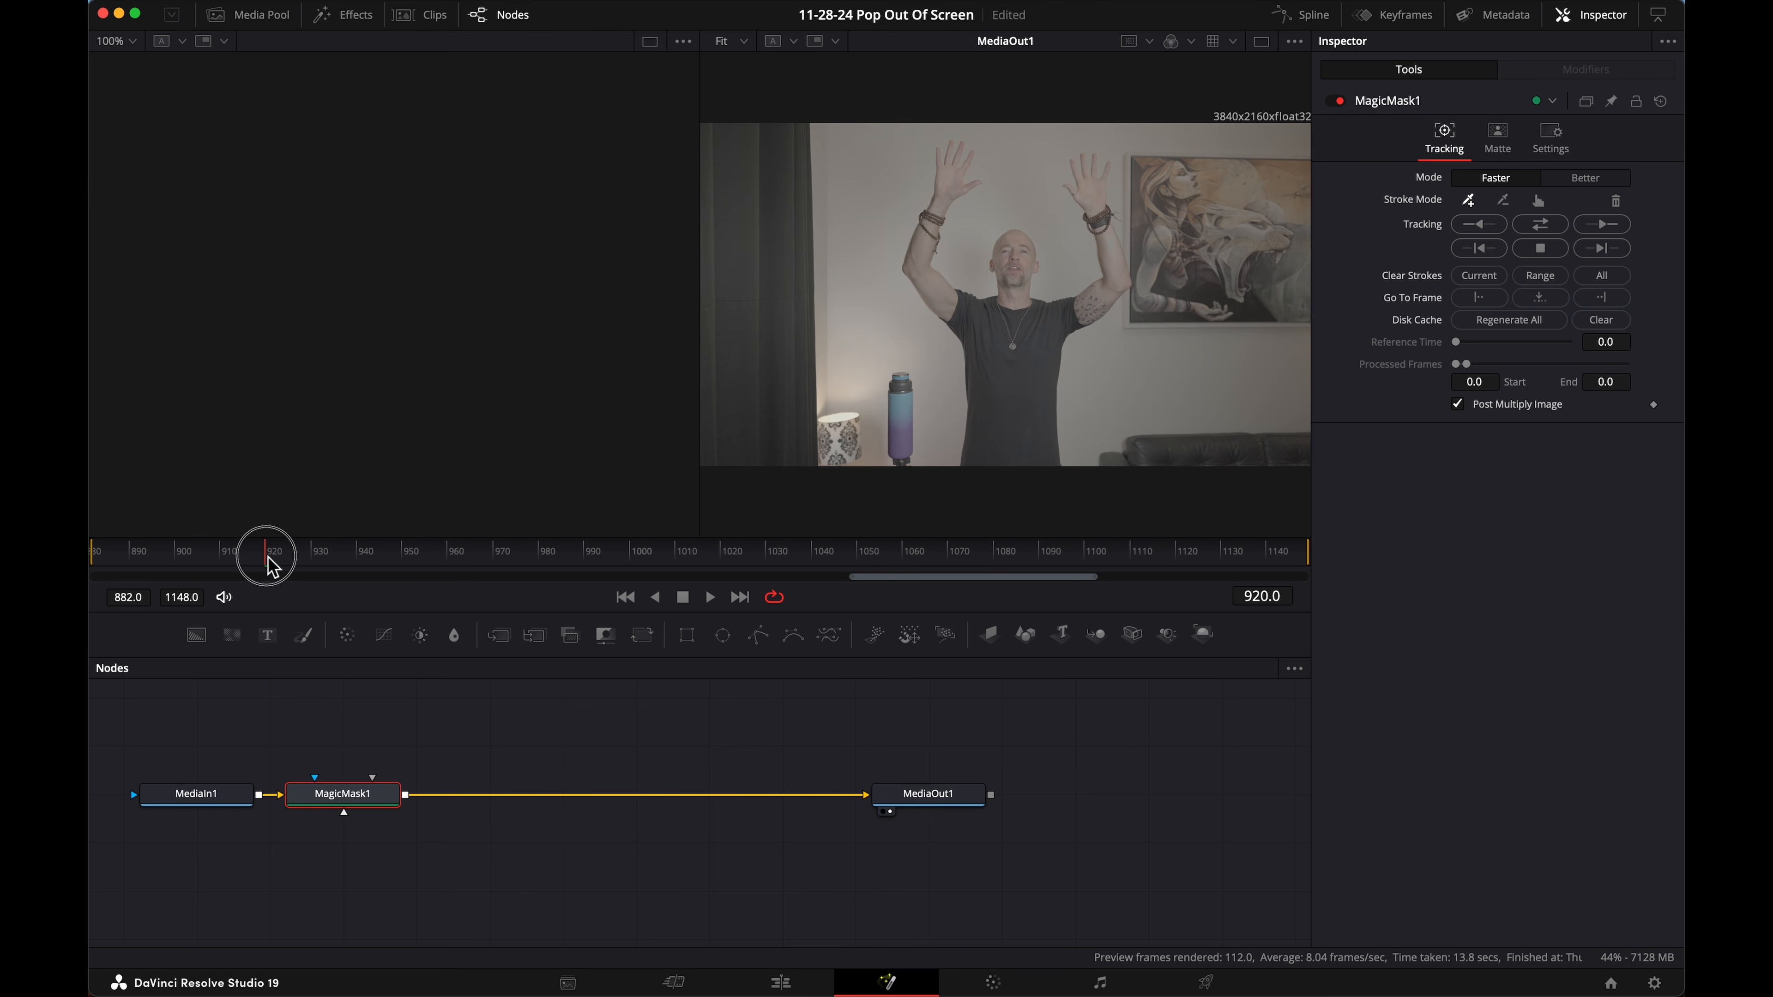
left_click(1585, 177)
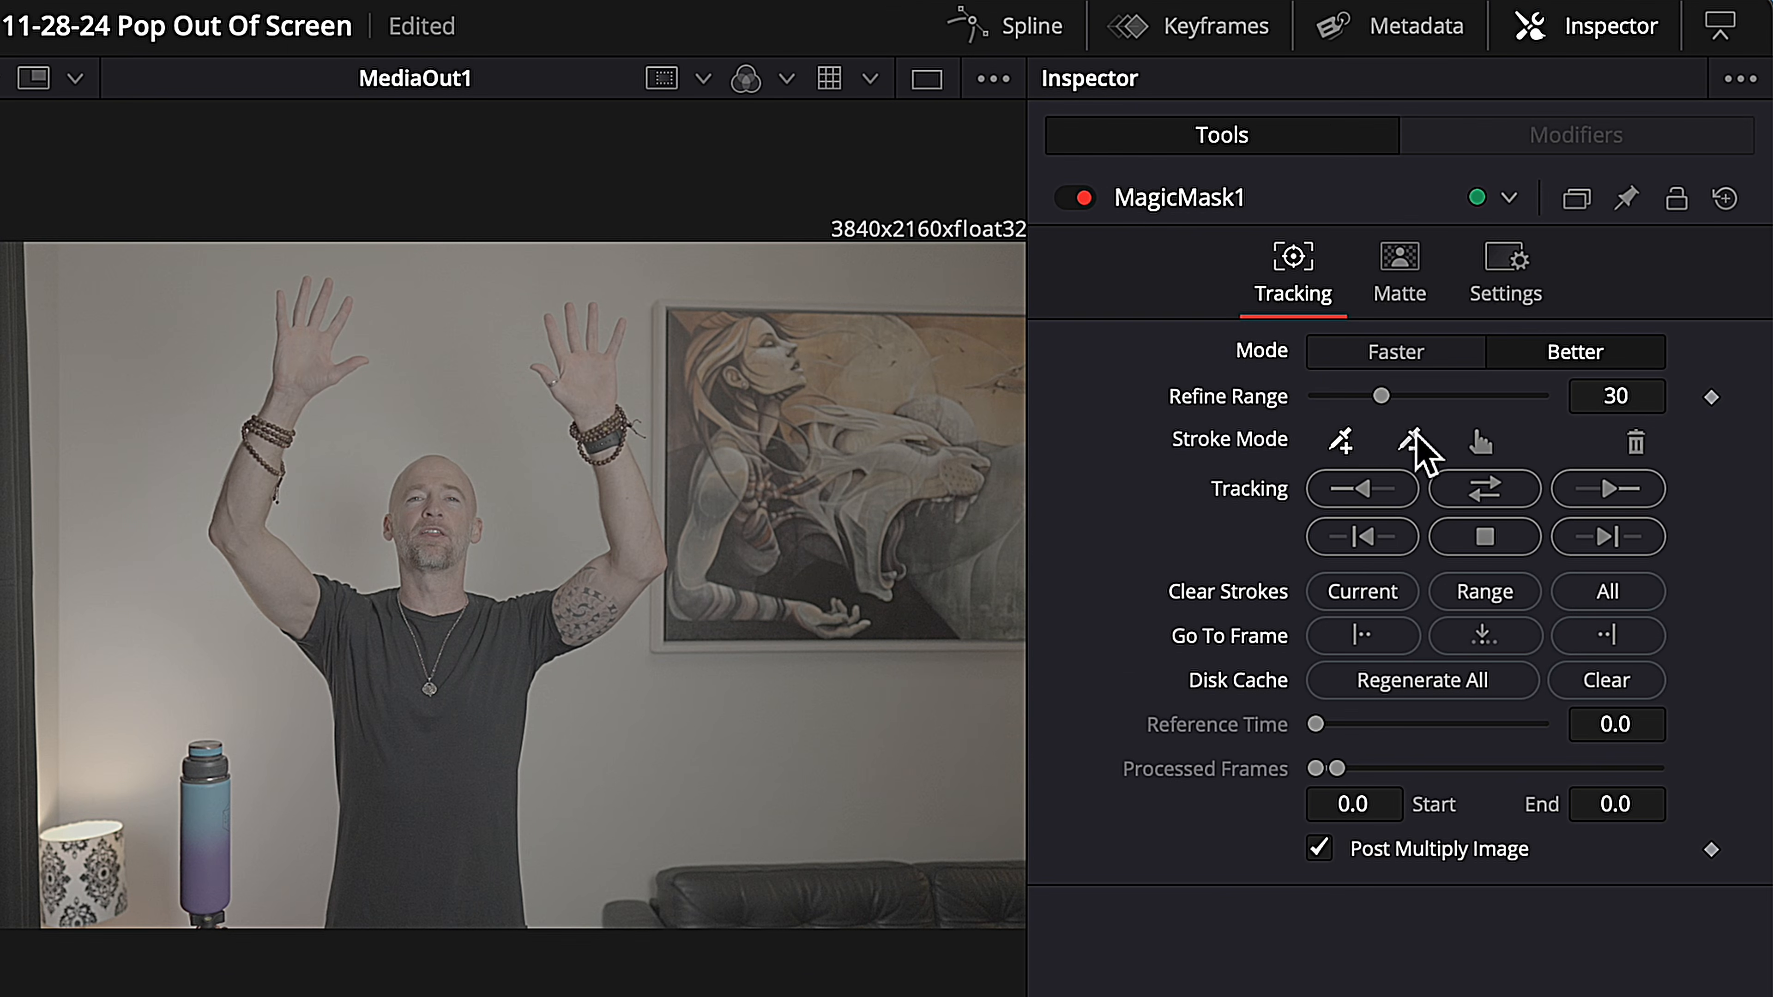
mouse_move(310, 349)
left_mouse_down()
mouse_move(253, 486)
mouse_move(287, 609)
mouse_move(412, 769)
mouse_move(441, 918)
mouse_move(454, 576)
mouse_move(438, 488)
mouse_move(484, 623)
mouse_move(591, 603)
mouse_move(631, 527)
mouse_move(586, 380)
left_mouse_up()
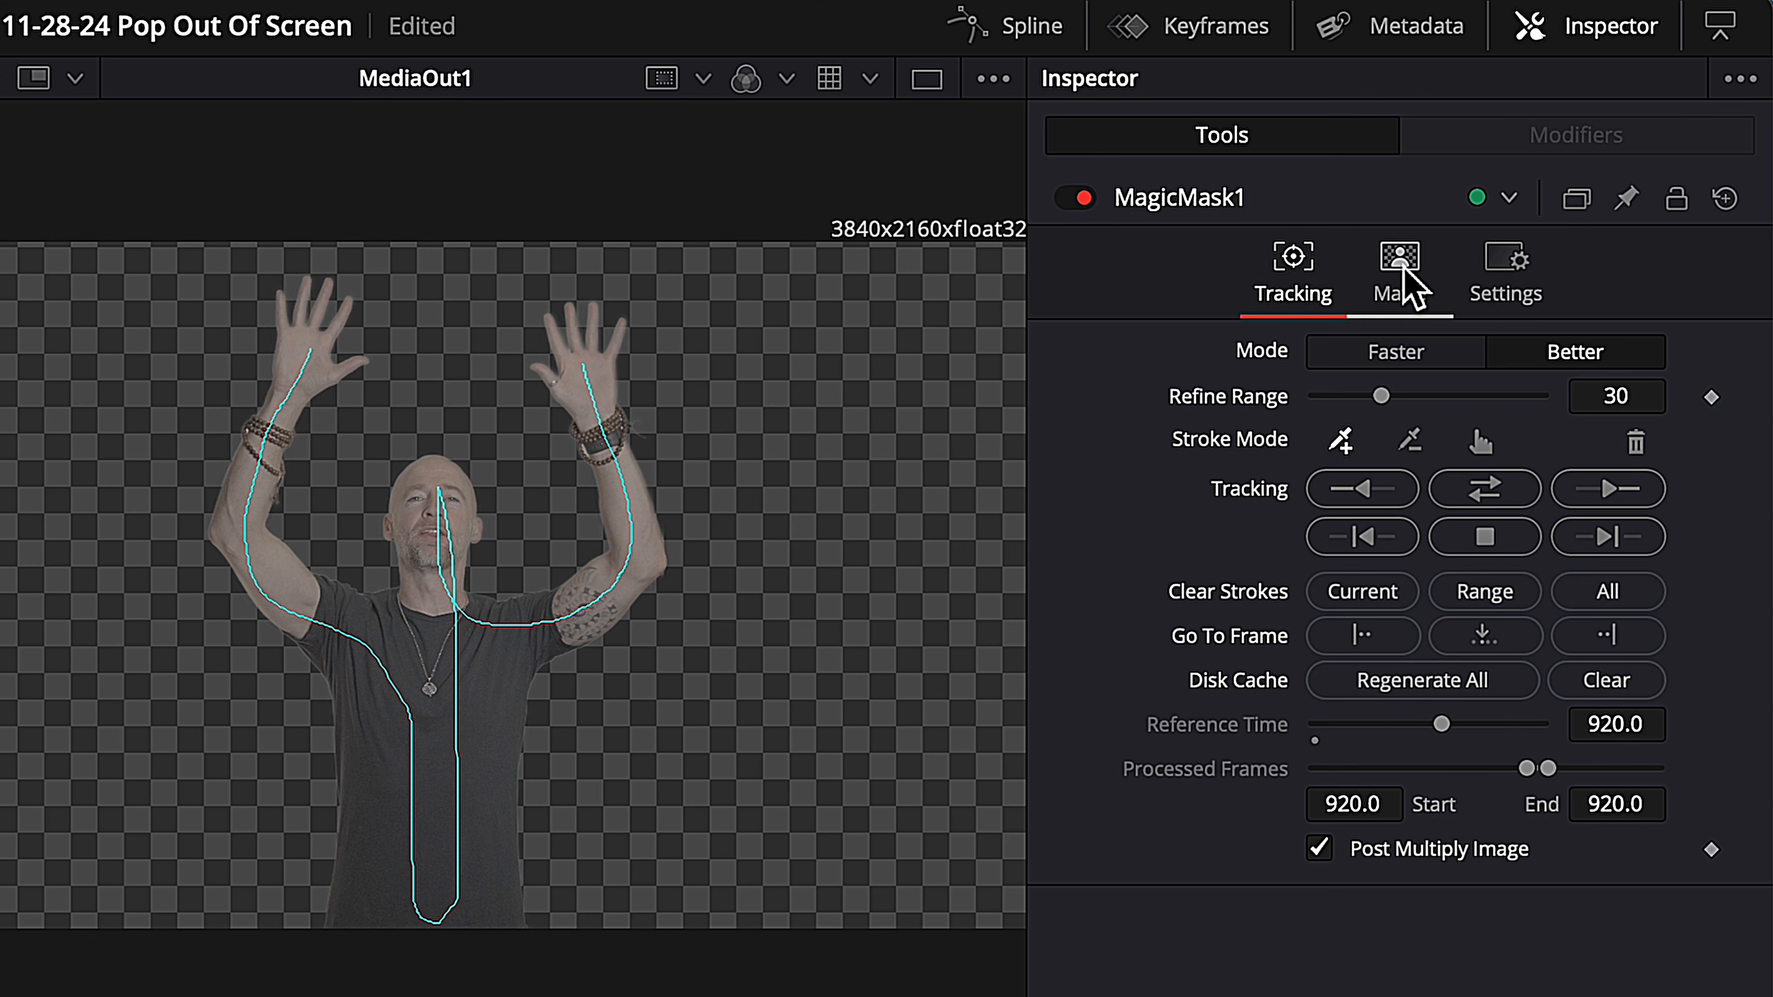
Step: Shrink the man's matte slightly with a very small negative Erode/Dilate value
left_click(1401, 271)
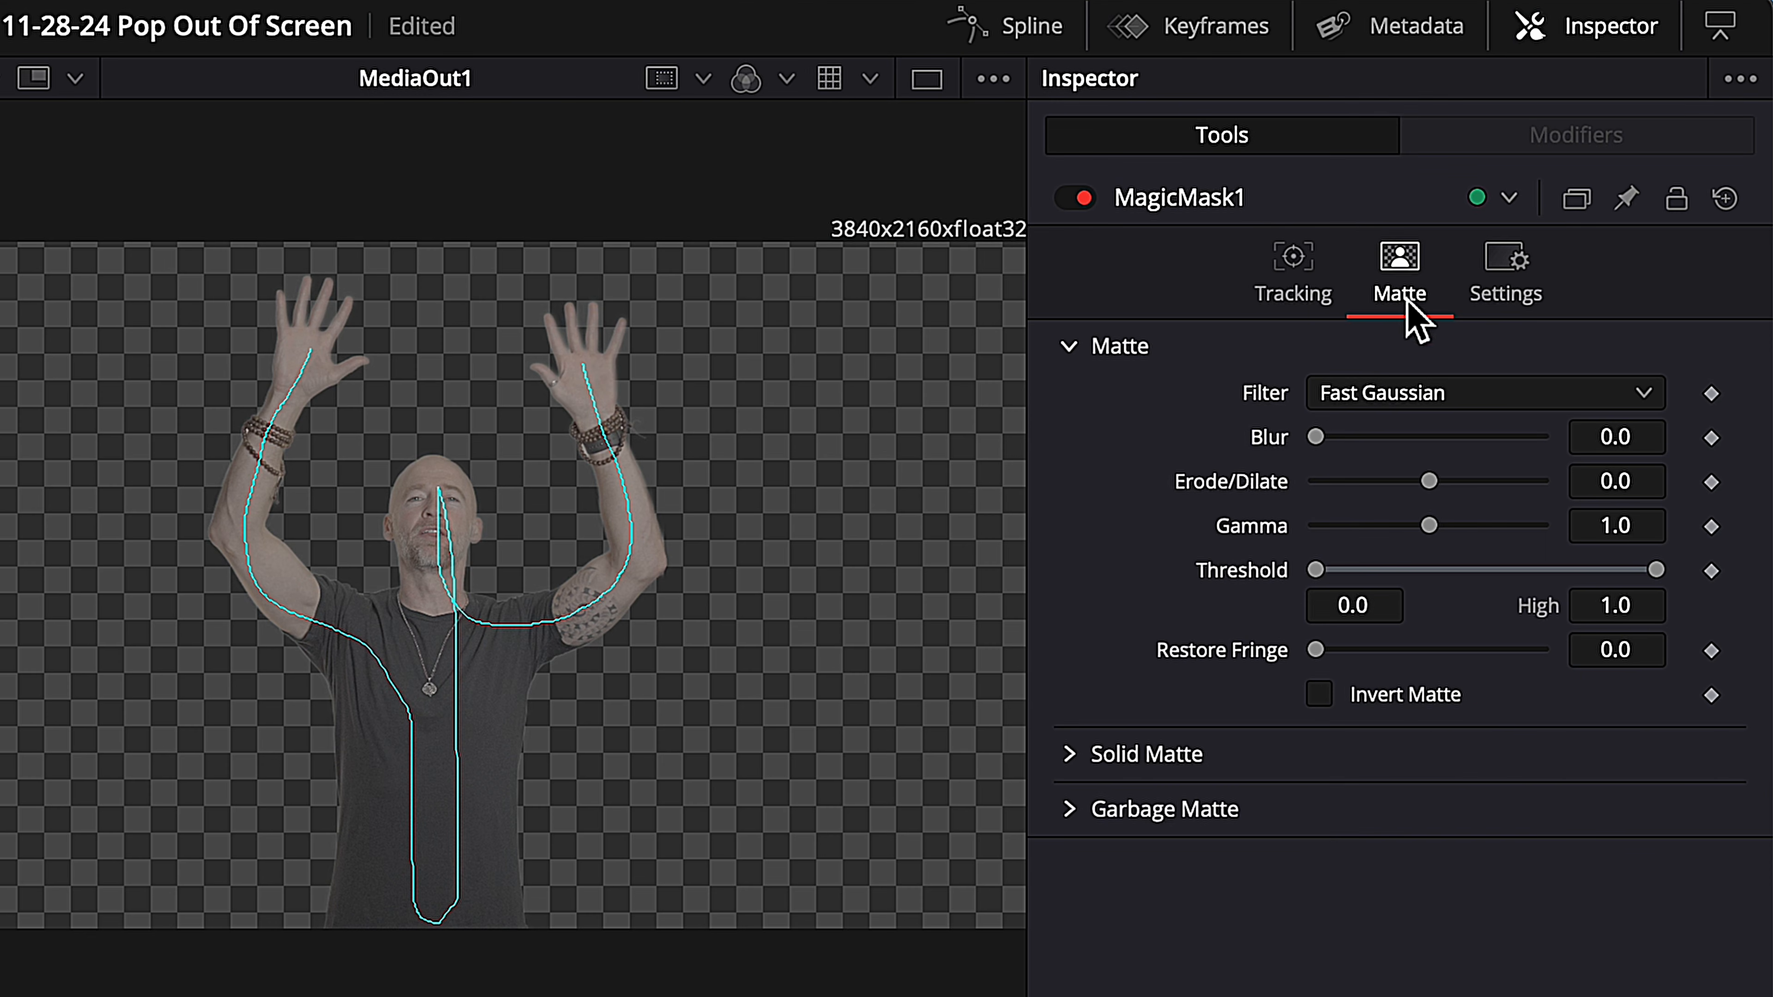
left_click_drag(1430, 482, 1469, 503)
left_click(1626, 489)
left_click_drag(1630, 500, 1317, 786)
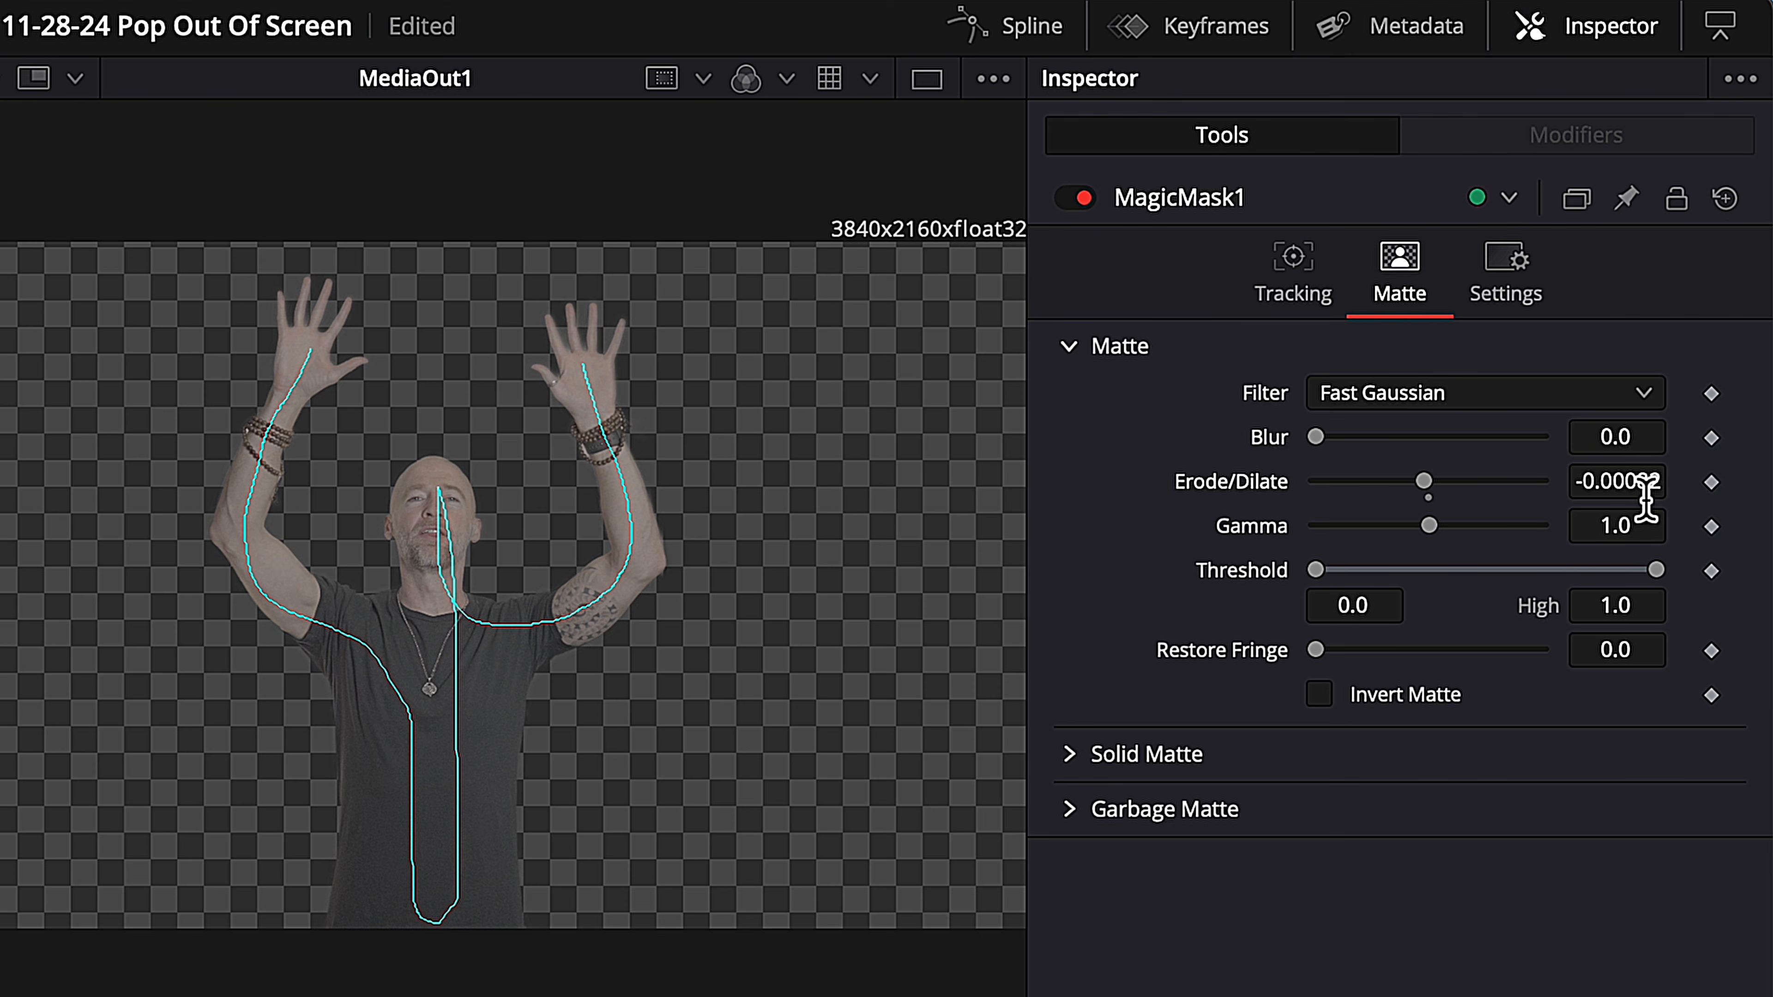
Step: Track the man's Magic Mask in both directions across the clip and check the result around frame 927
left_click(1291, 268)
left_click(1502, 493)
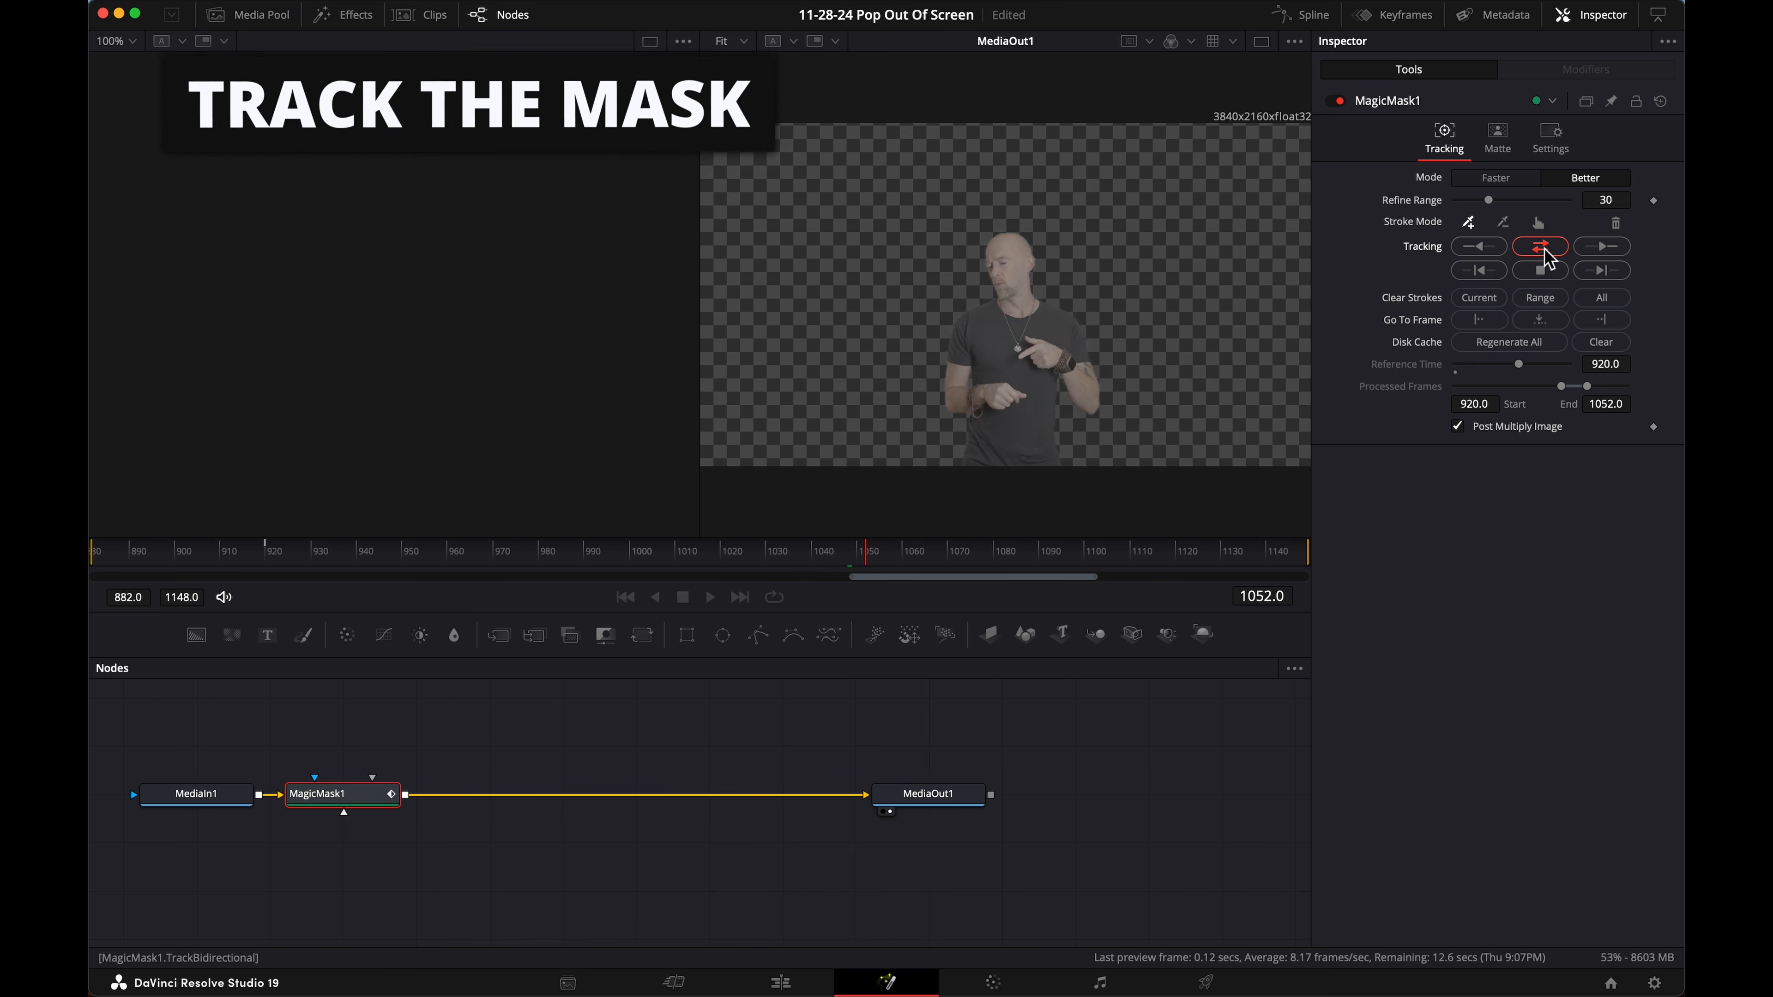
left_click_drag(601, 555, 547, 577)
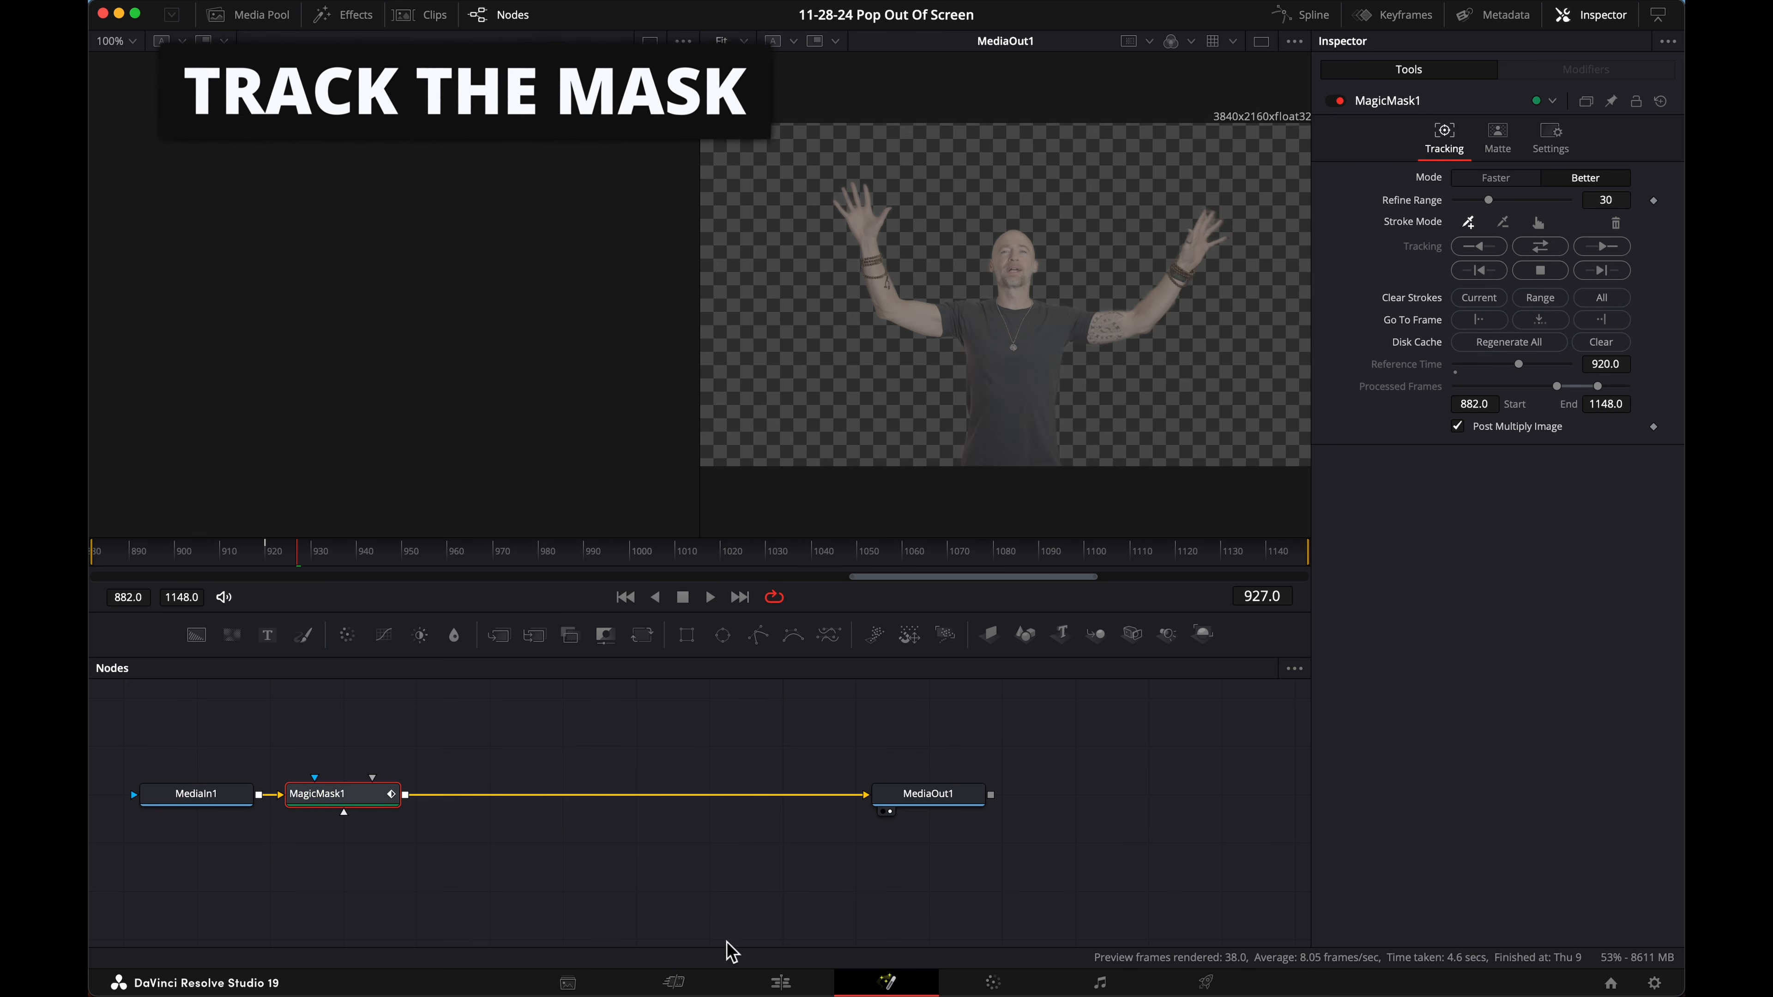
Step: Back on the Edit page, duplicate the green-screen clip from Video 2 onto Video 4 and disable the copy
left_click(781, 983)
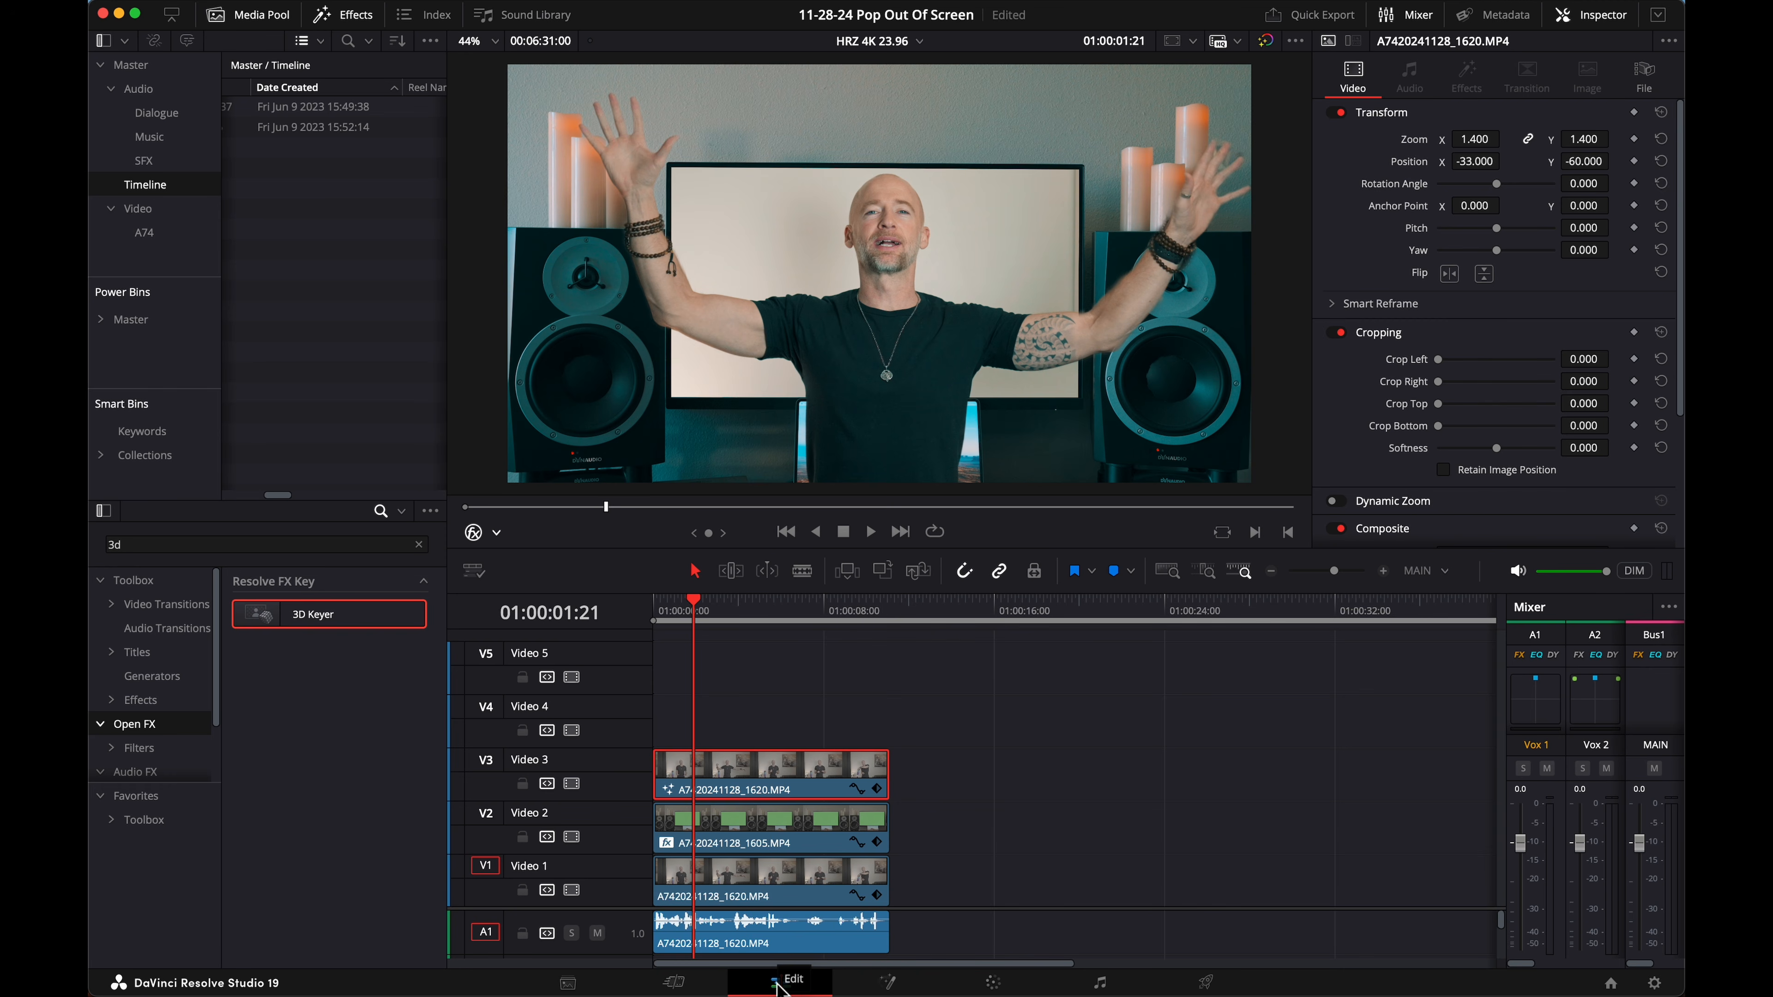
left_click_drag(788, 824, 782, 752)
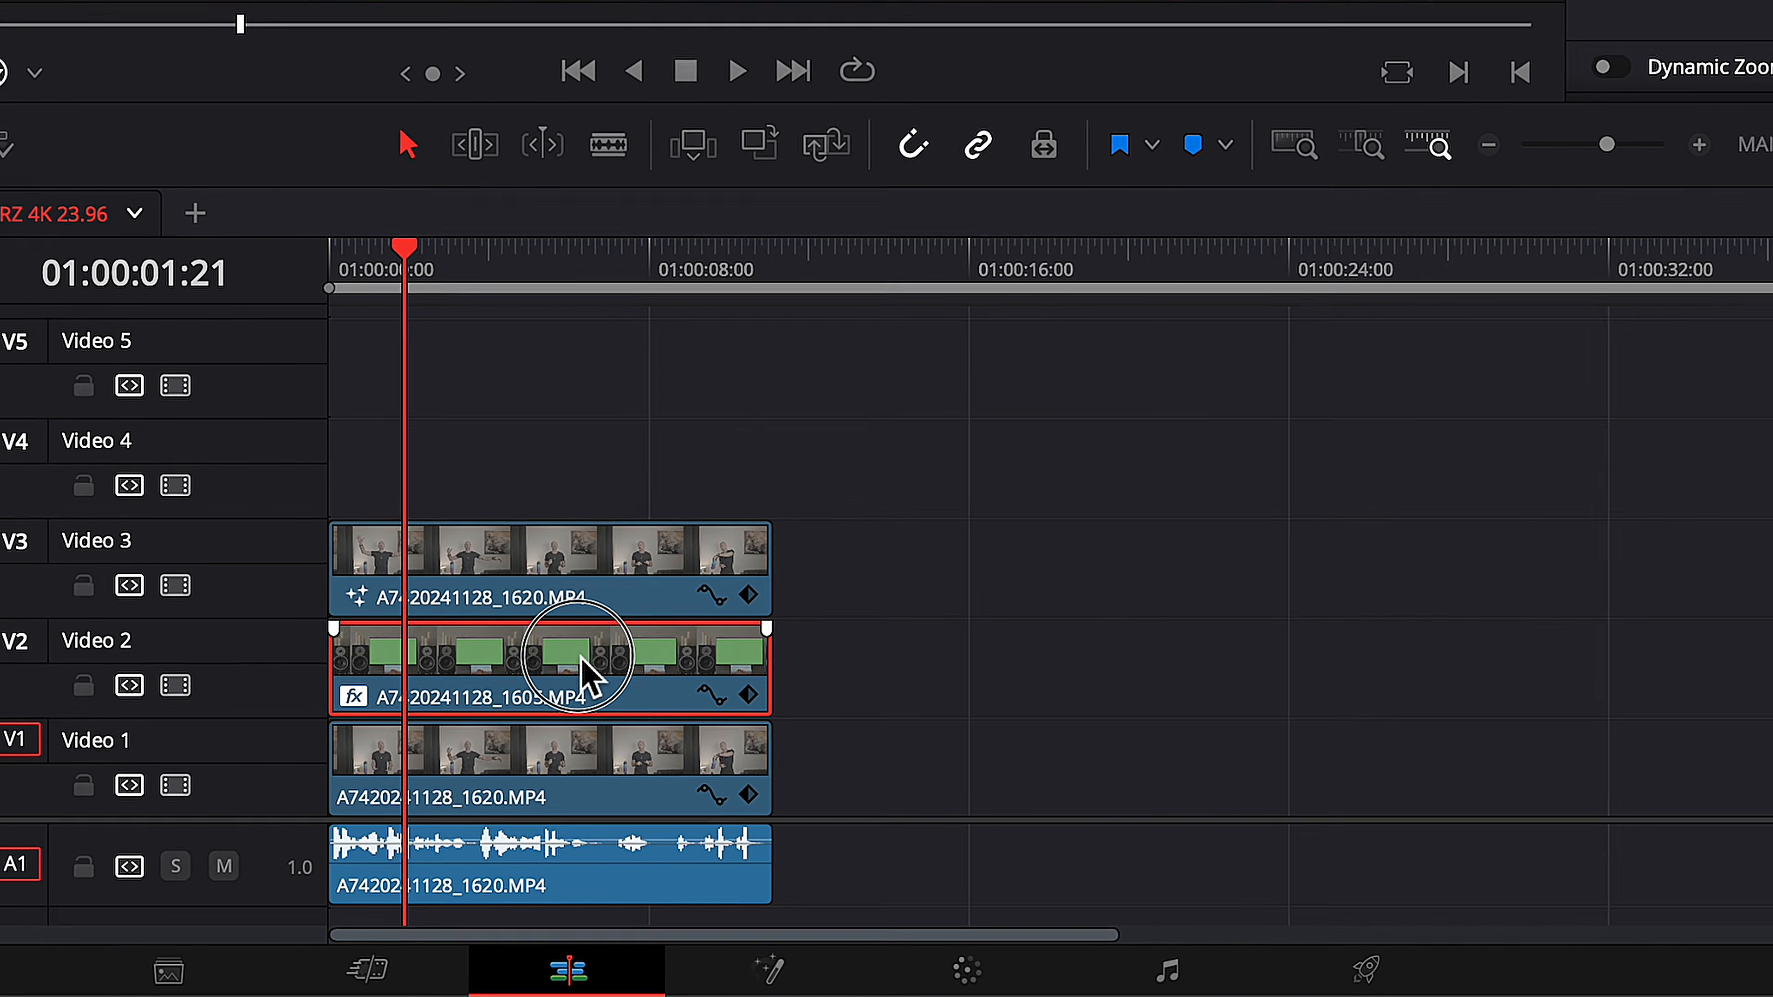
left_click_drag(540, 491, 530, 436)
key("d")
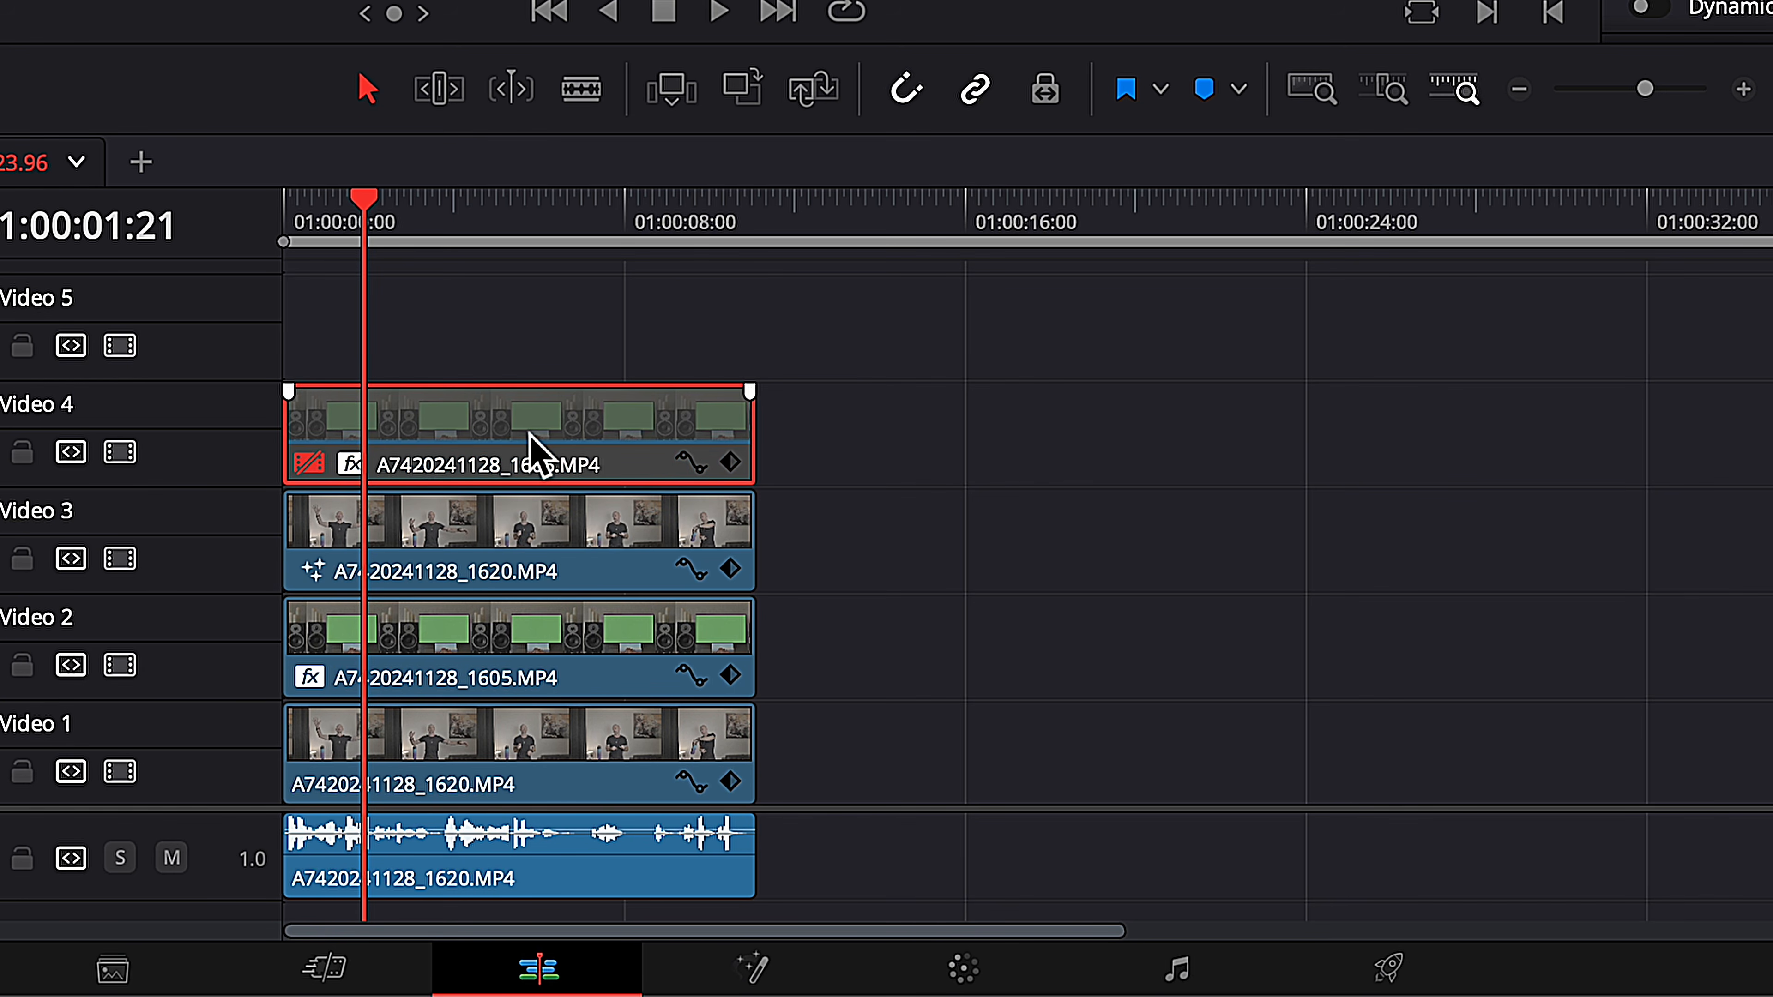
Step: Duplicate the Video 1 clip onto the Video 5 track and set the copy's clip color to Pink
left_click_drag(558, 803, 484, 377)
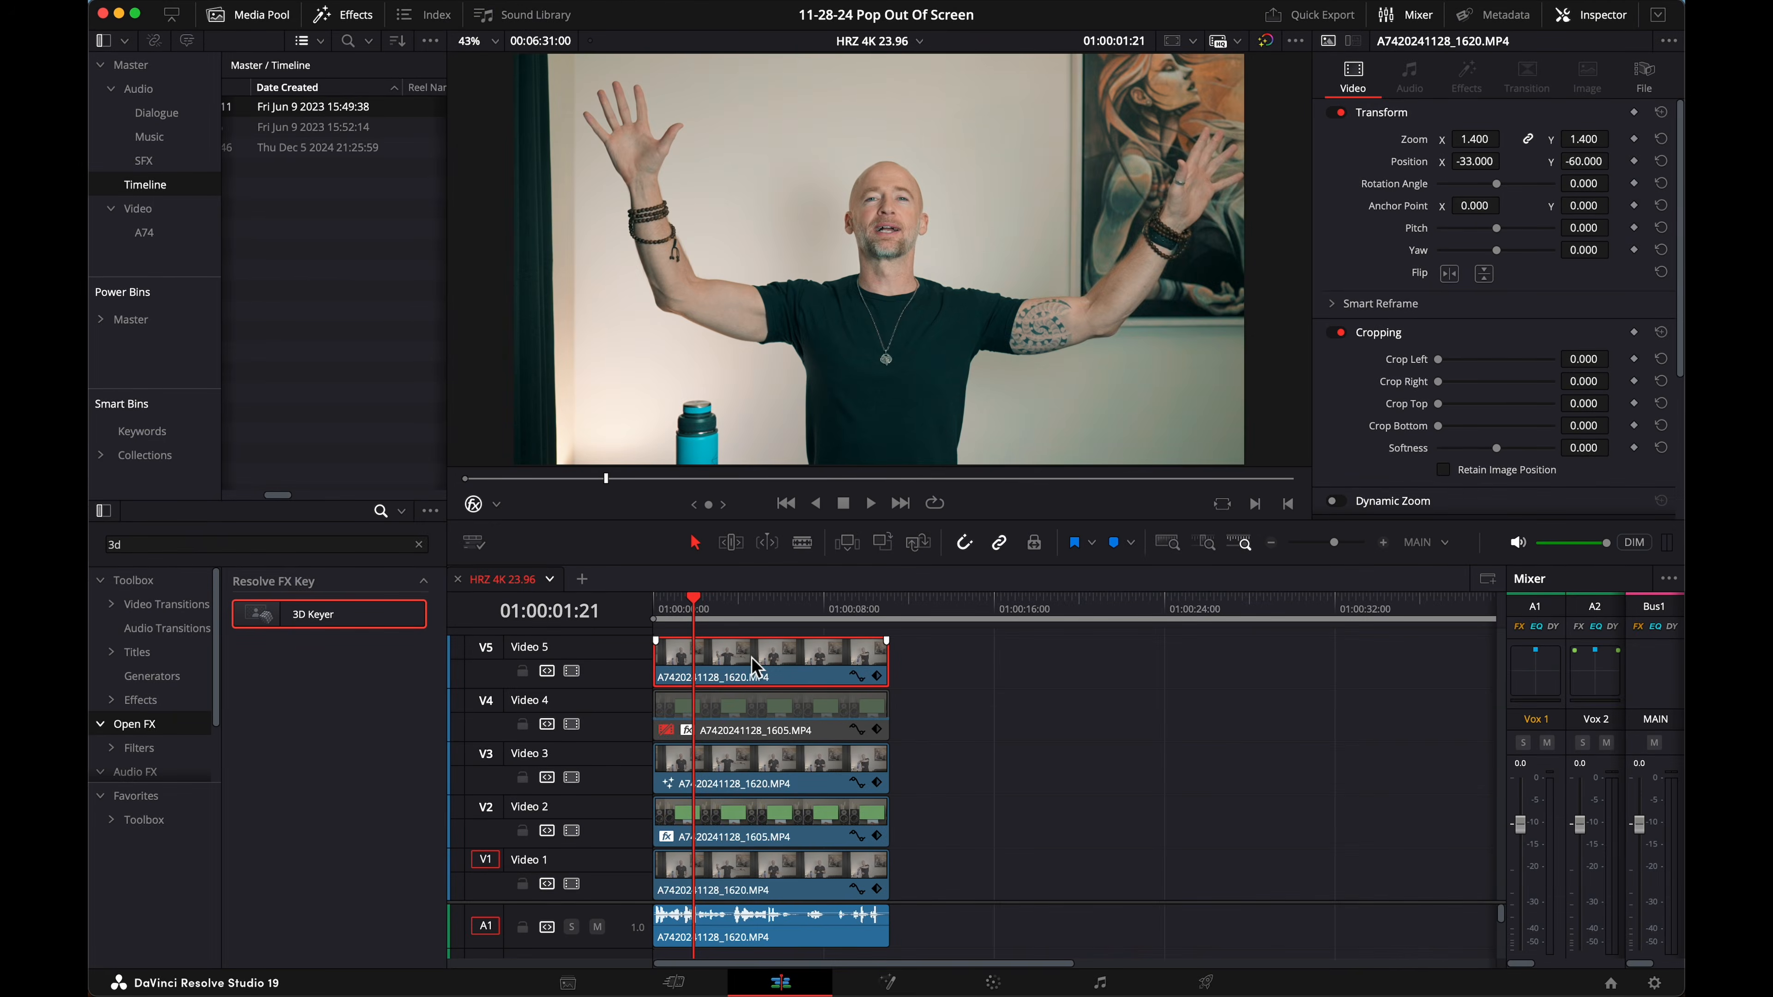
right_click(755, 666)
mouse_move(957, 461)
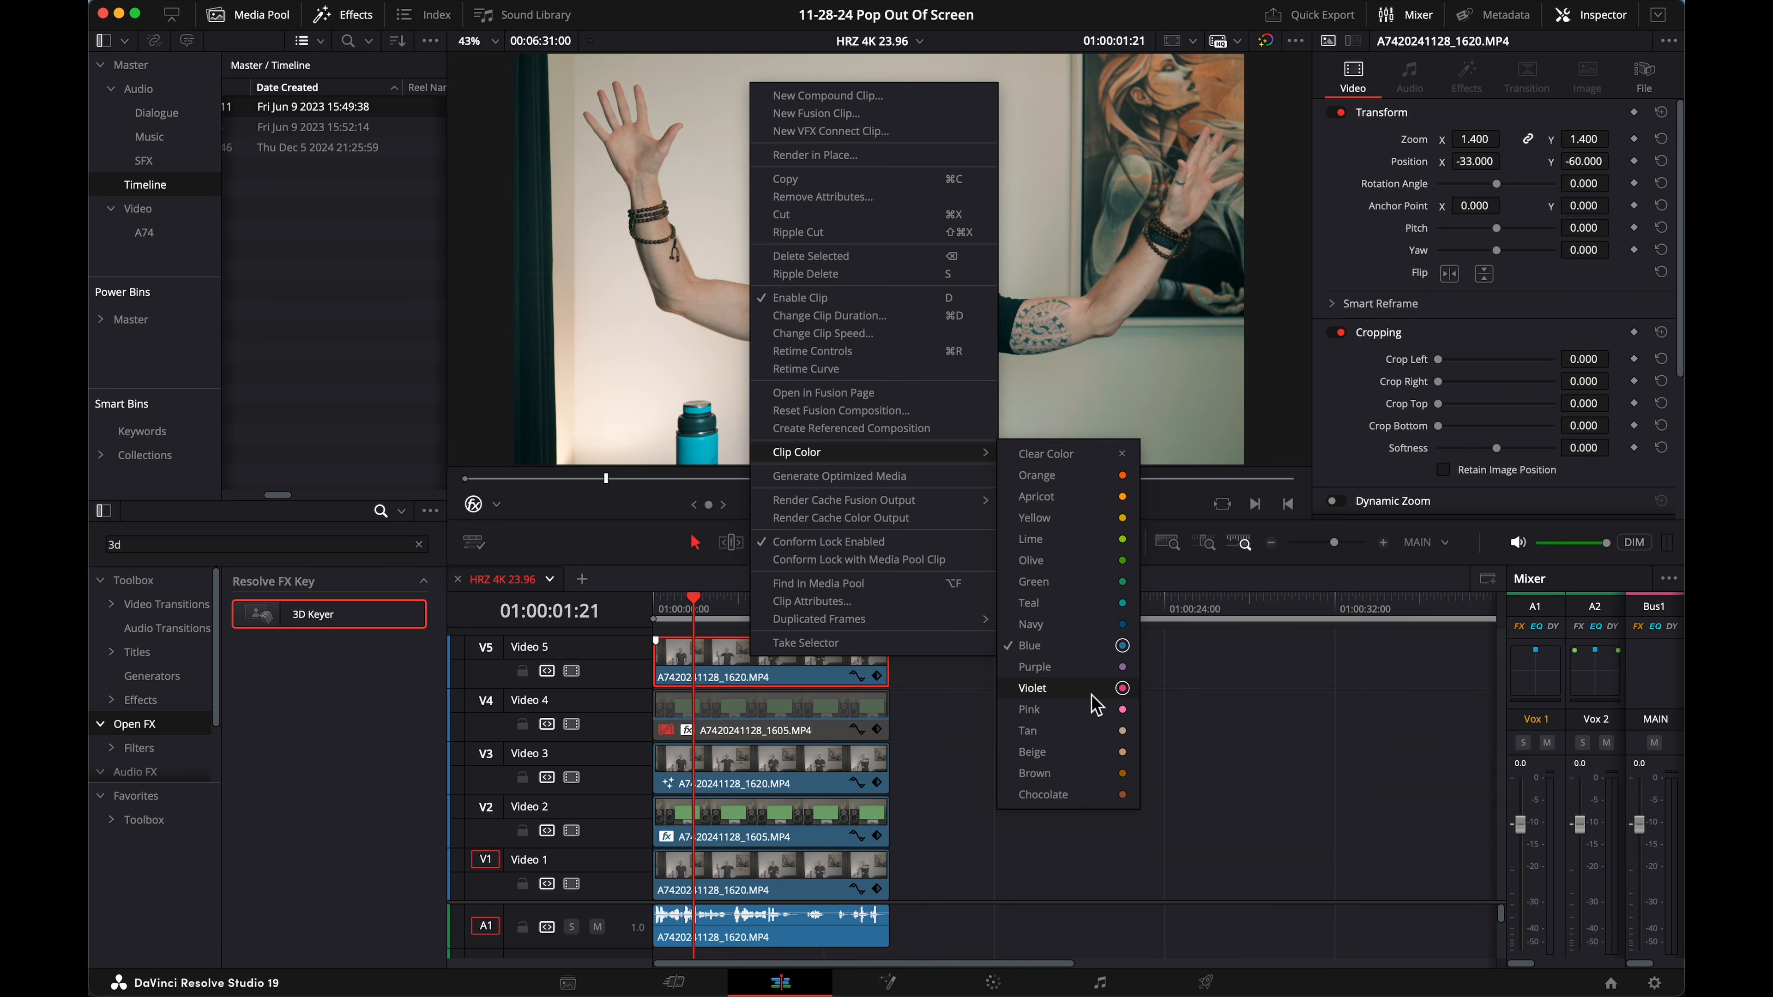
left_click(1089, 711)
Step: Set the clip color of the disabled Video 4 clip to Orange
right_click(836, 714)
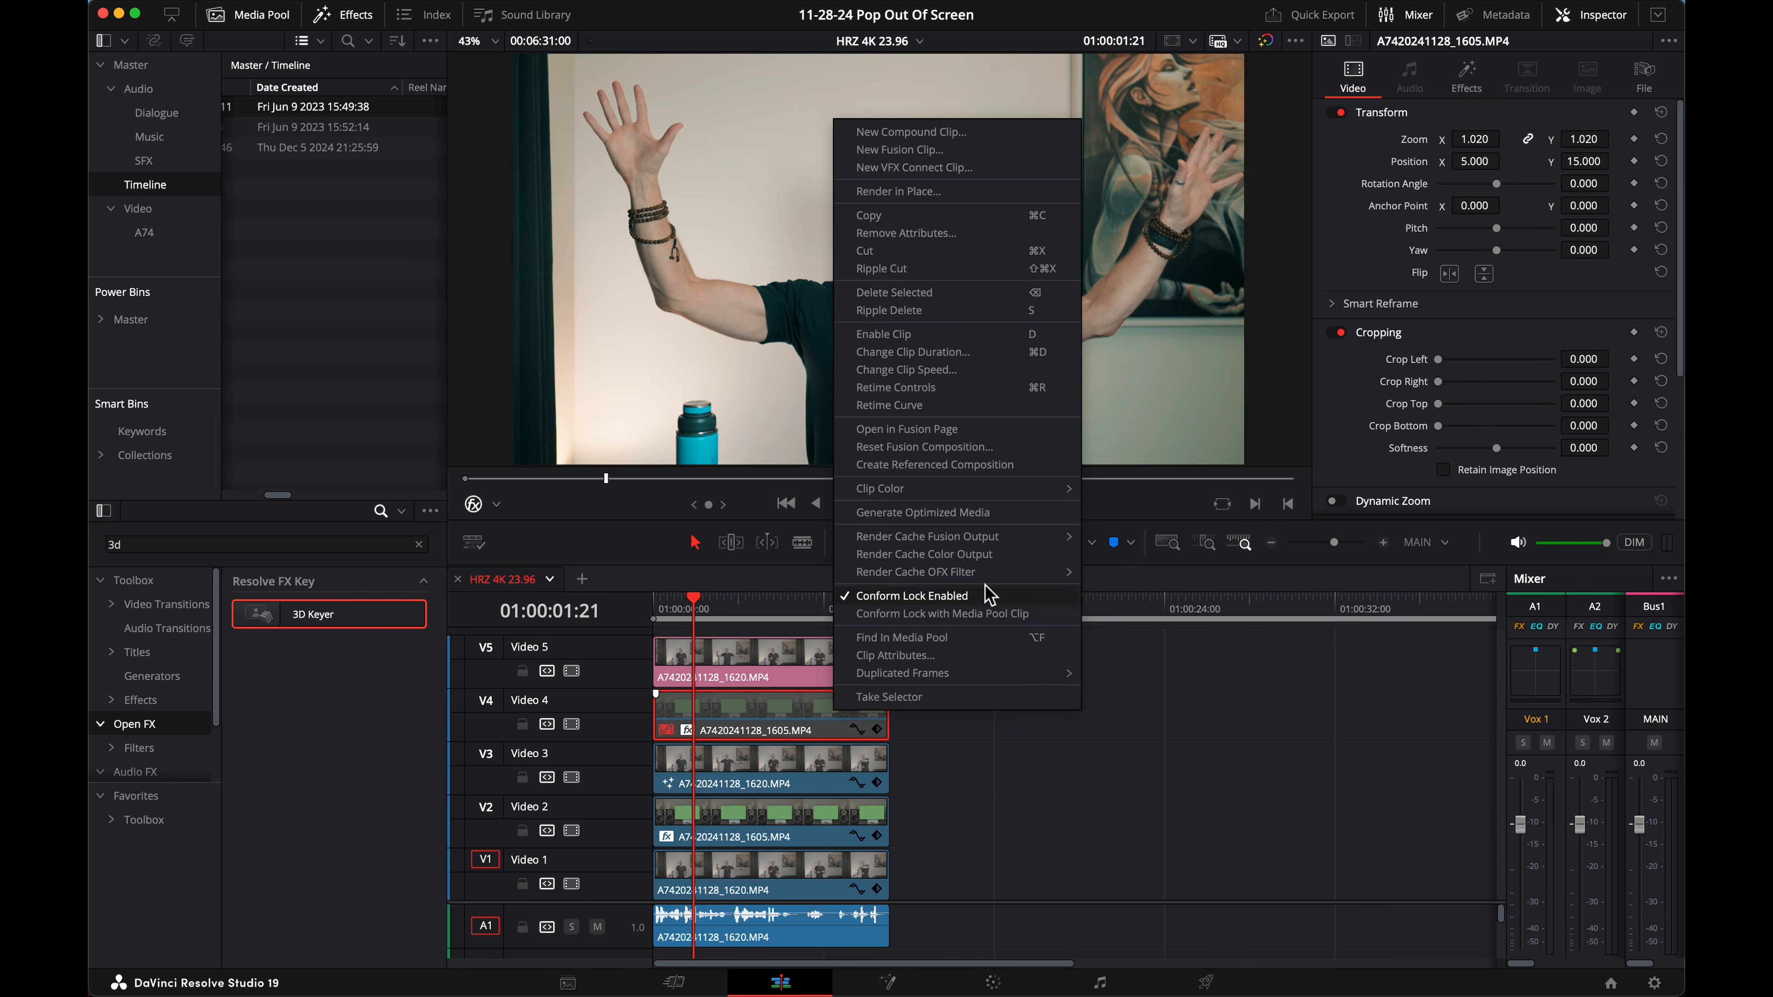
mouse_move(1023, 500)
left_click(1137, 516)
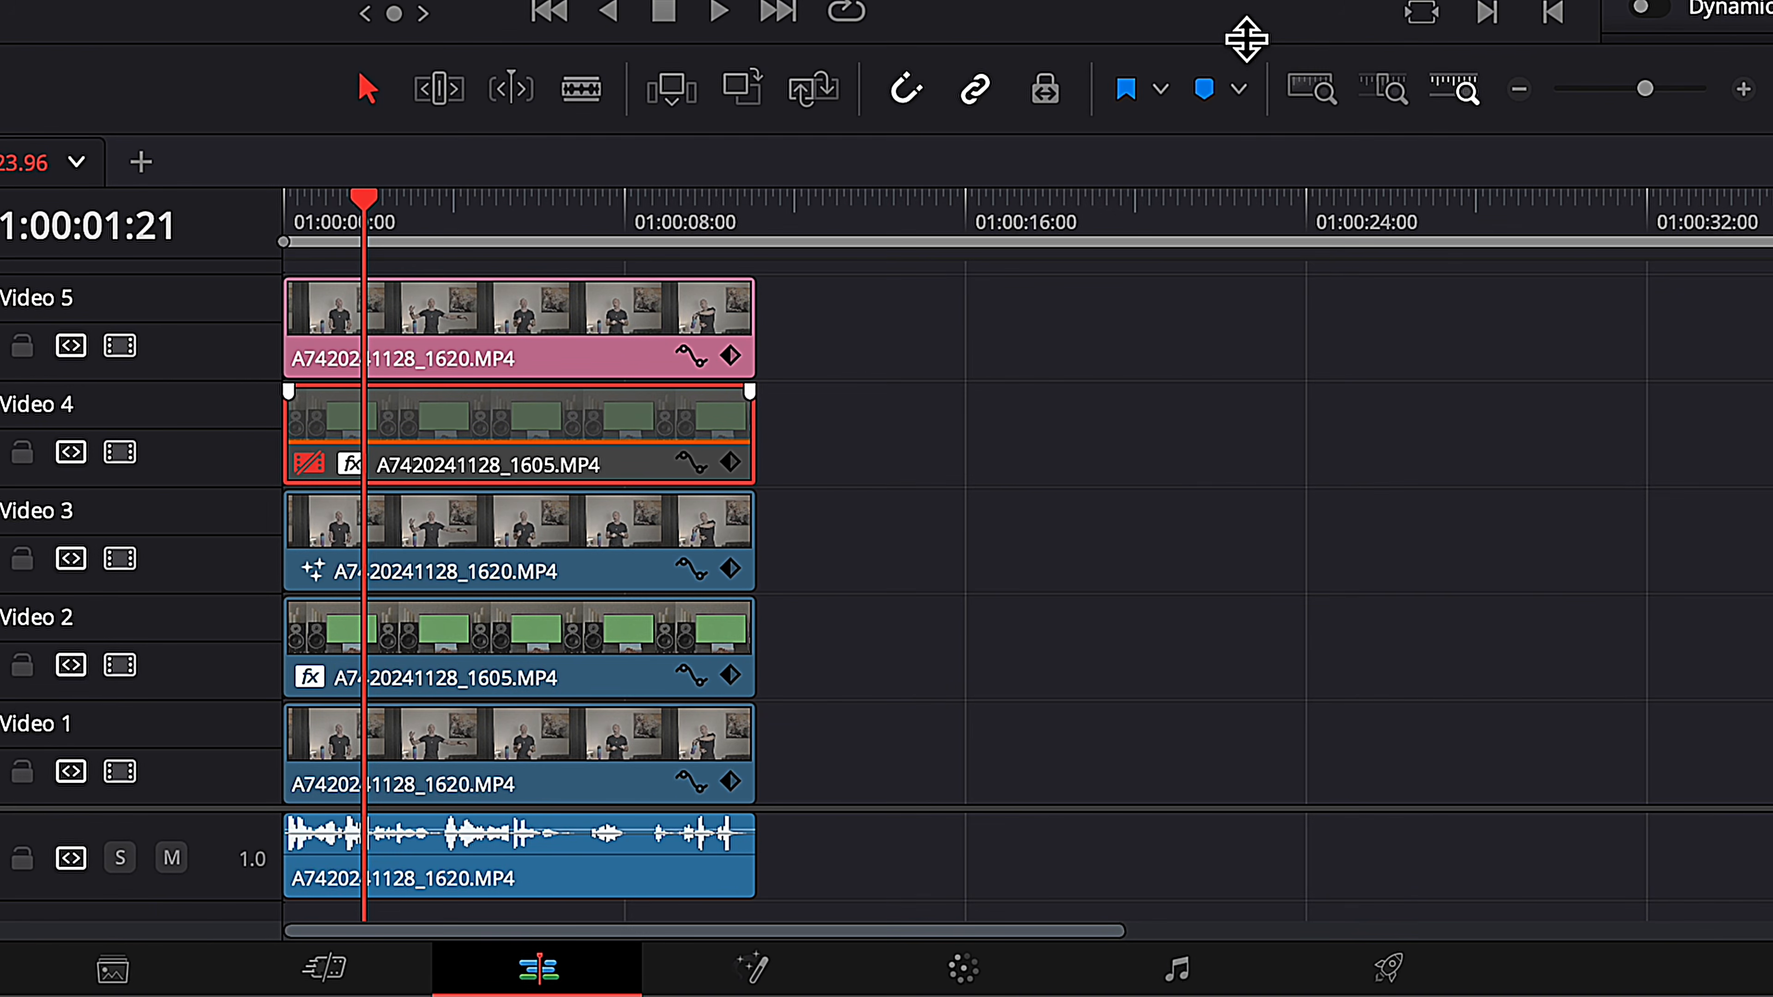
Step: Open the pink Video 5 clip in Fusion at 01:00:01:18 and add a Magic Mask node
left_click(380, 318)
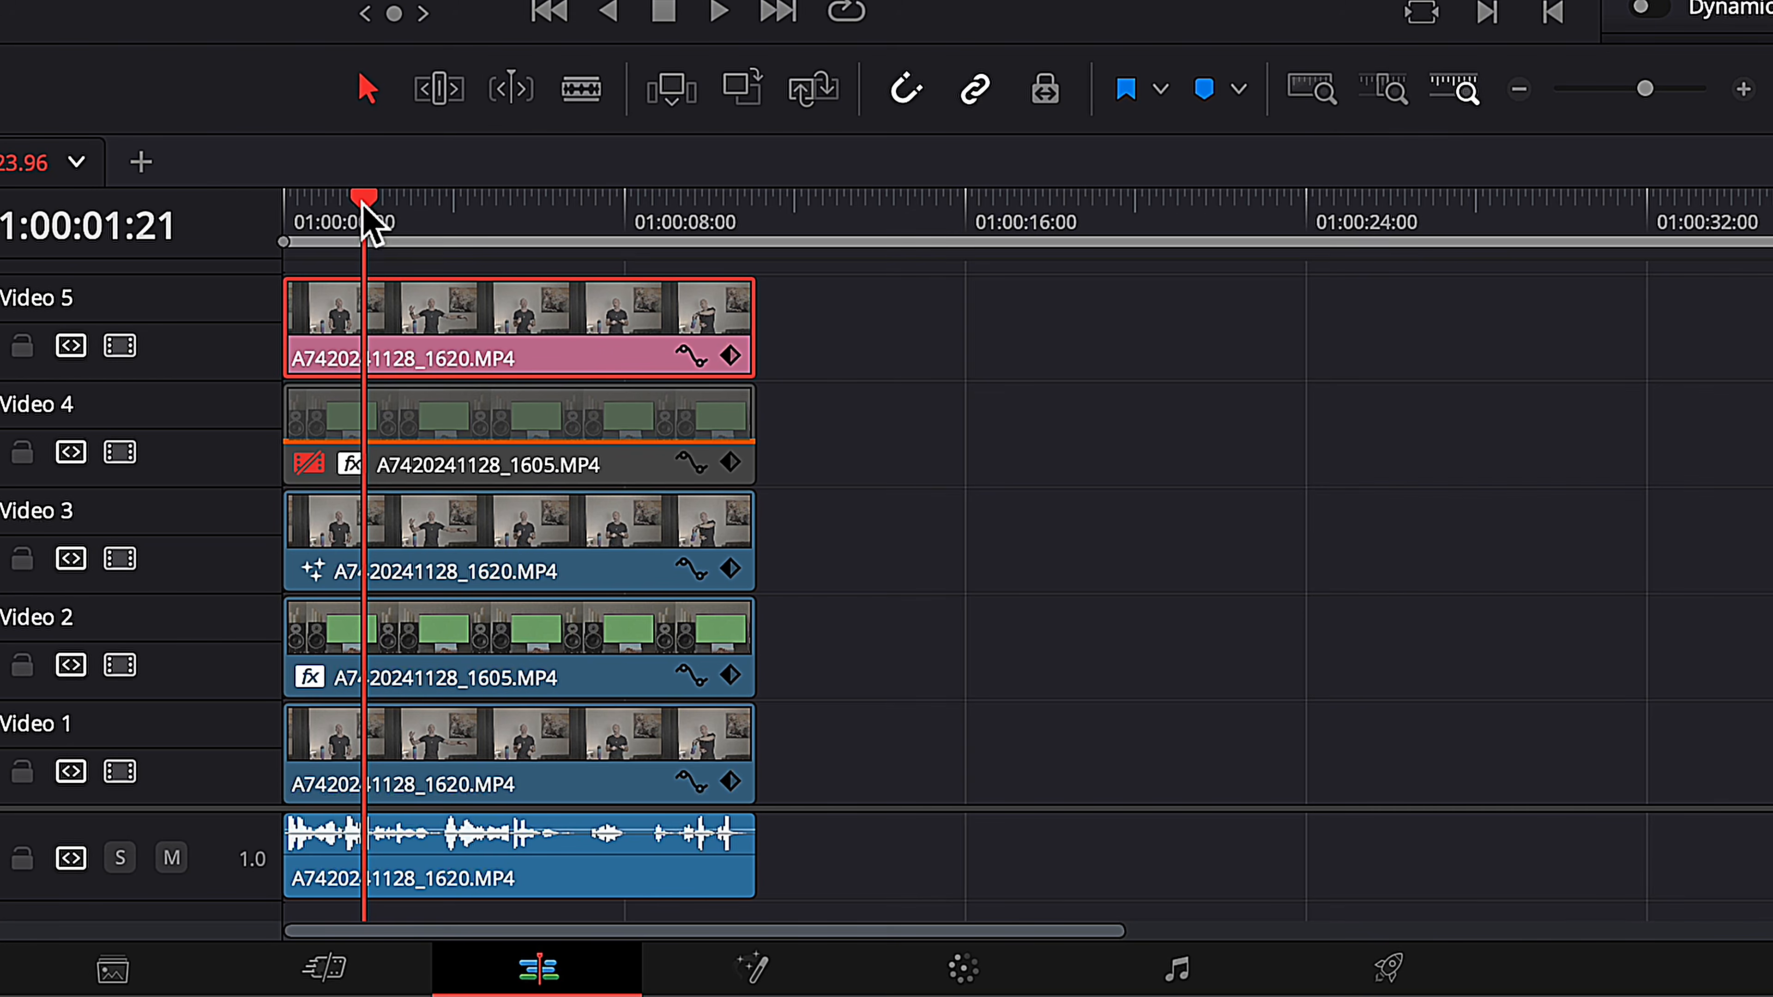
left_click_drag(363, 210, 358, 210)
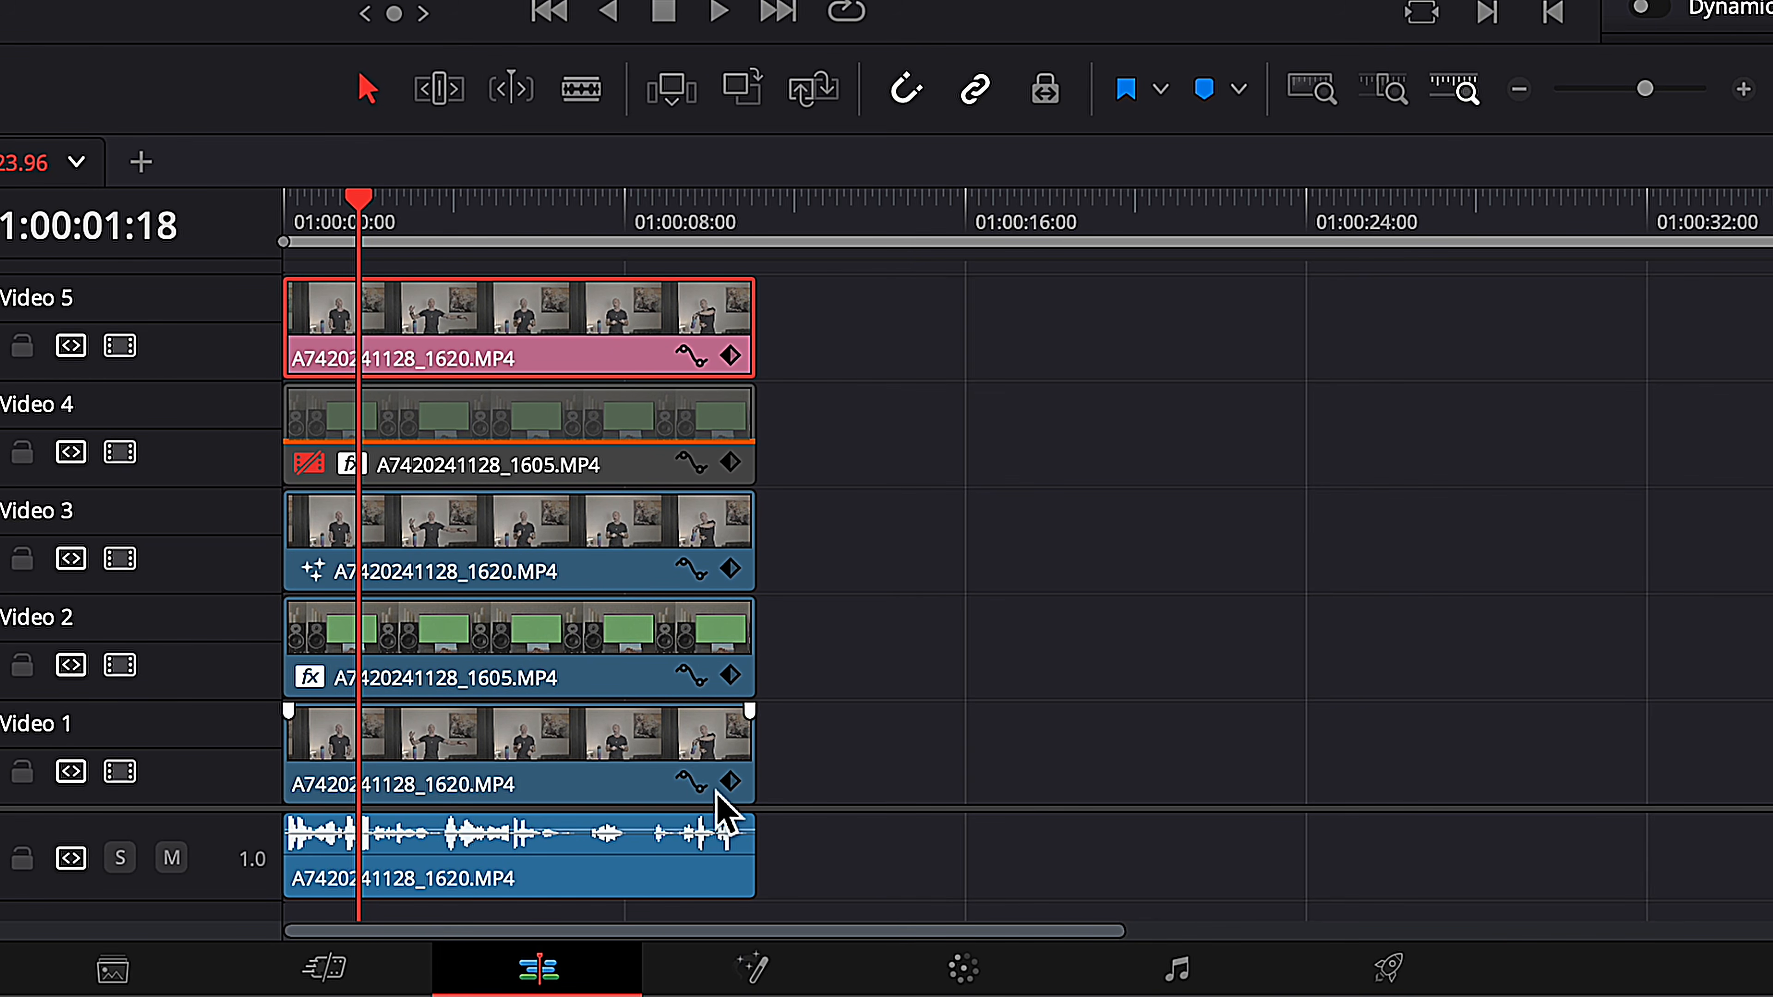
left_click(767, 980)
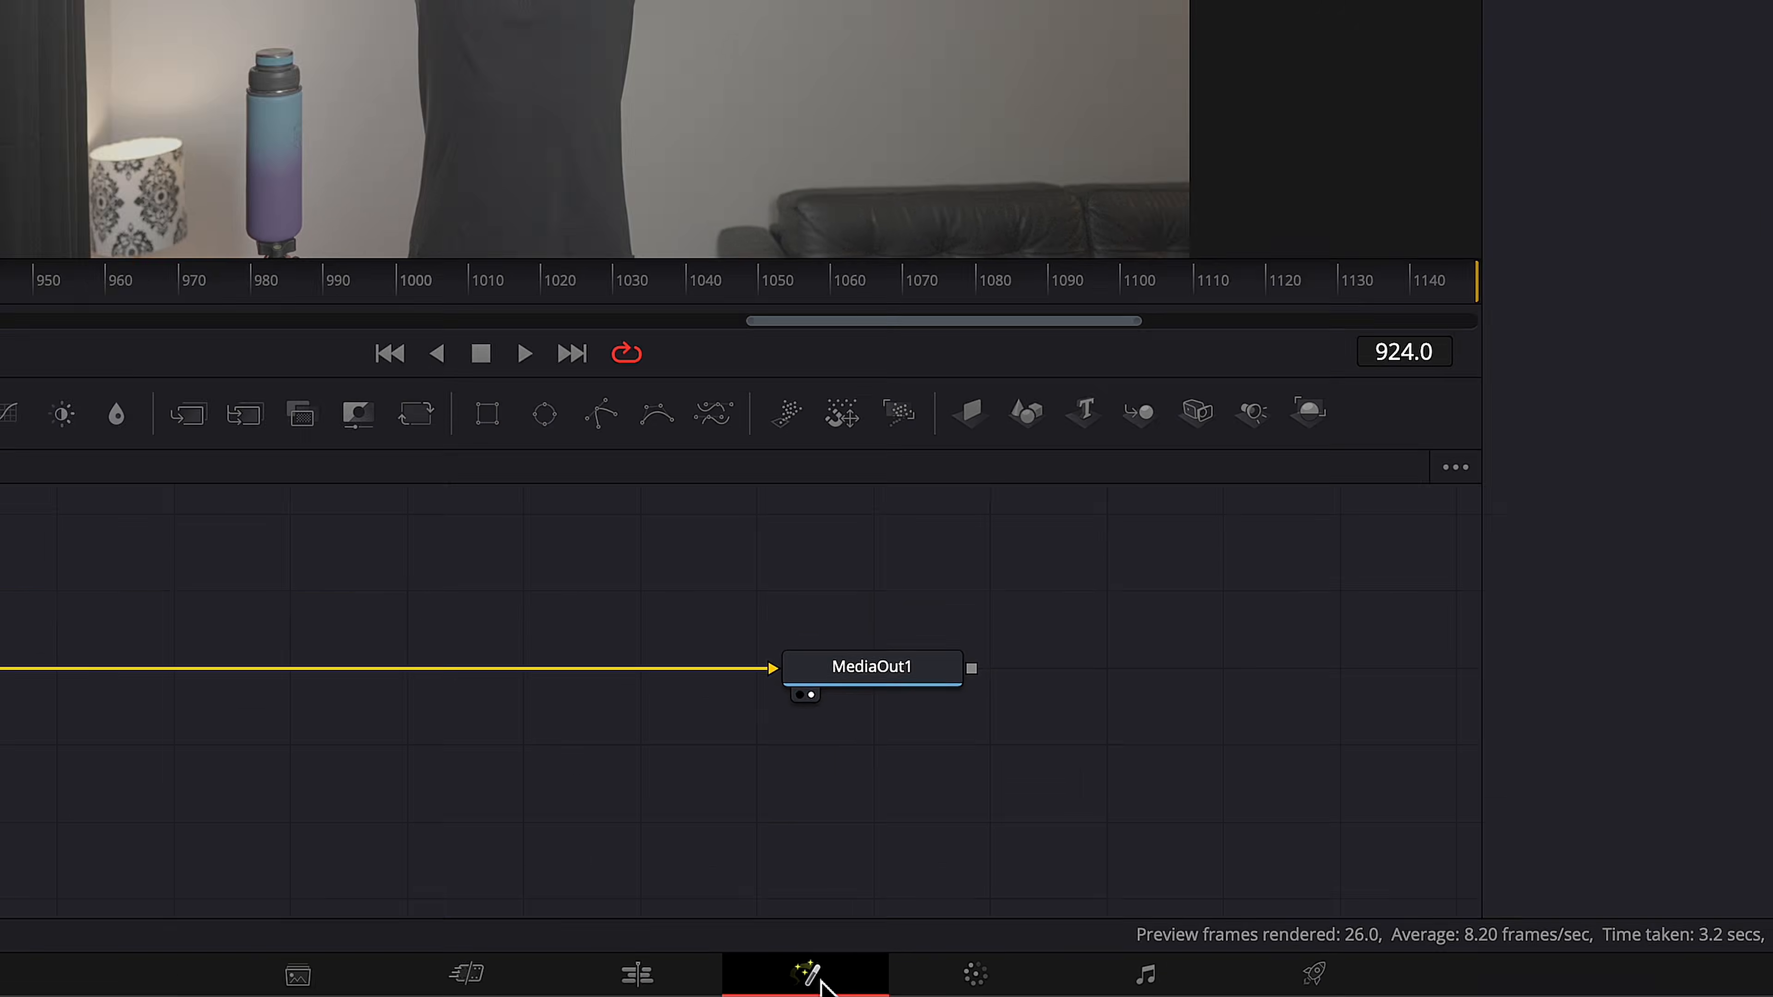
key("shift+space")
type("magic")
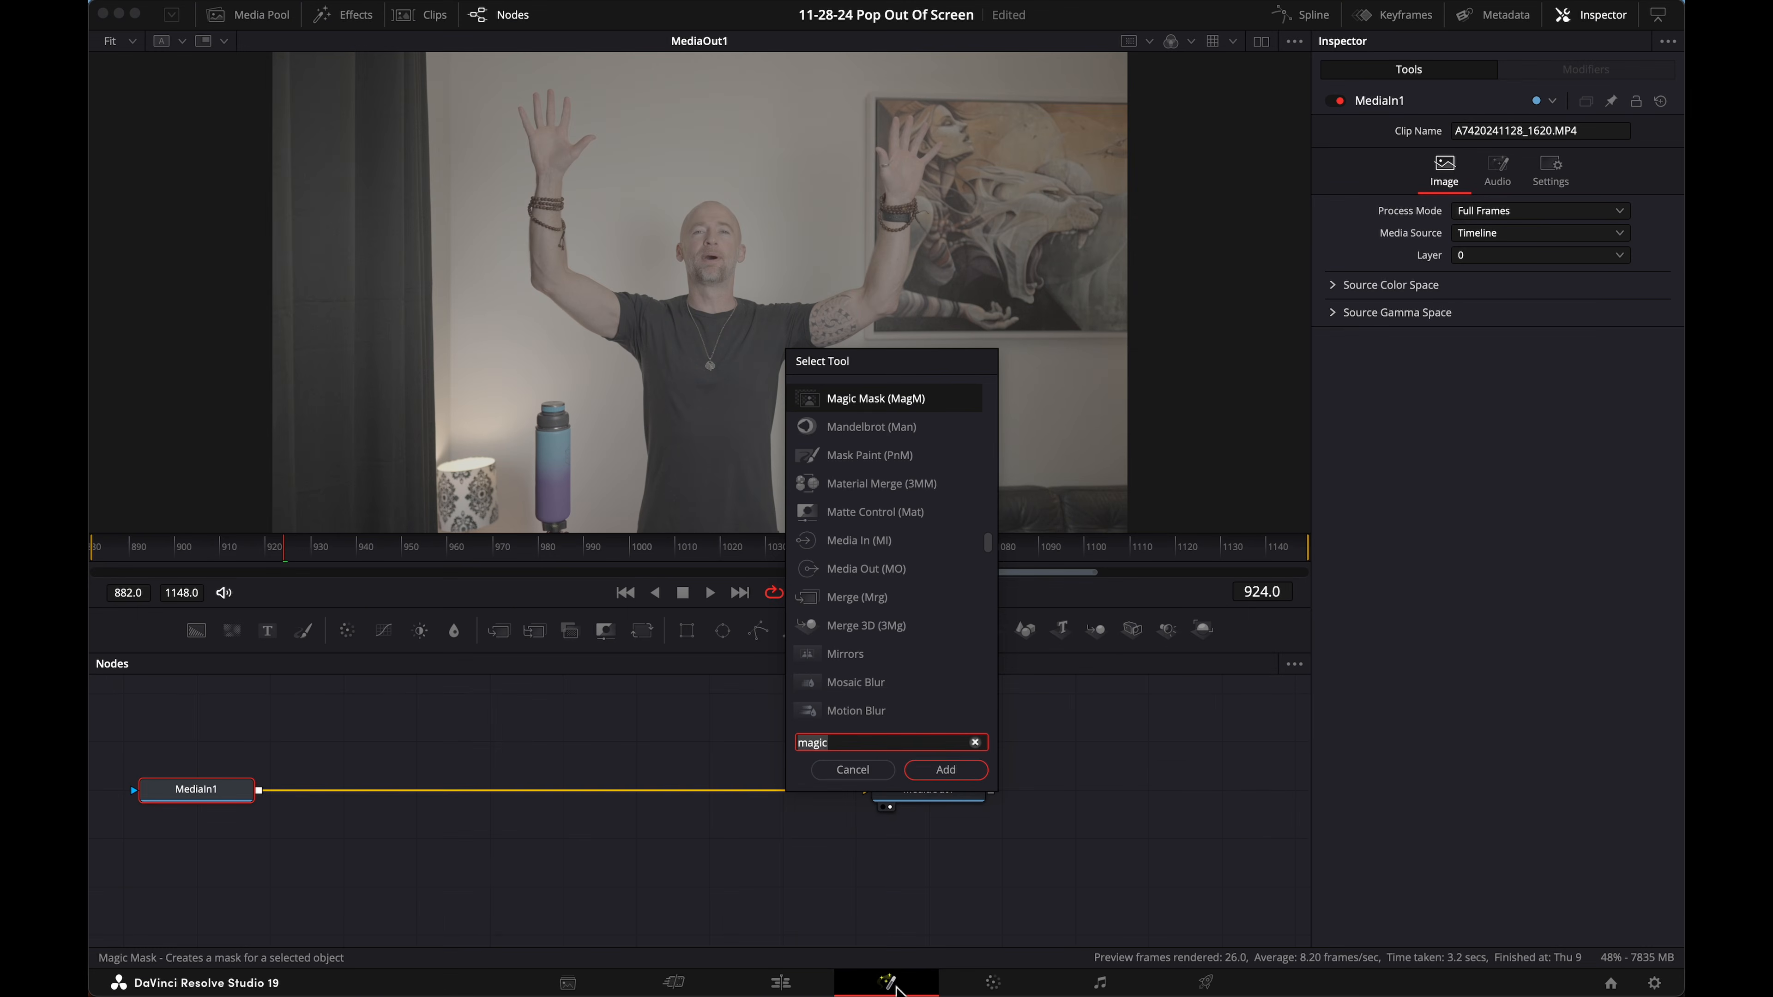
left_click(954, 771)
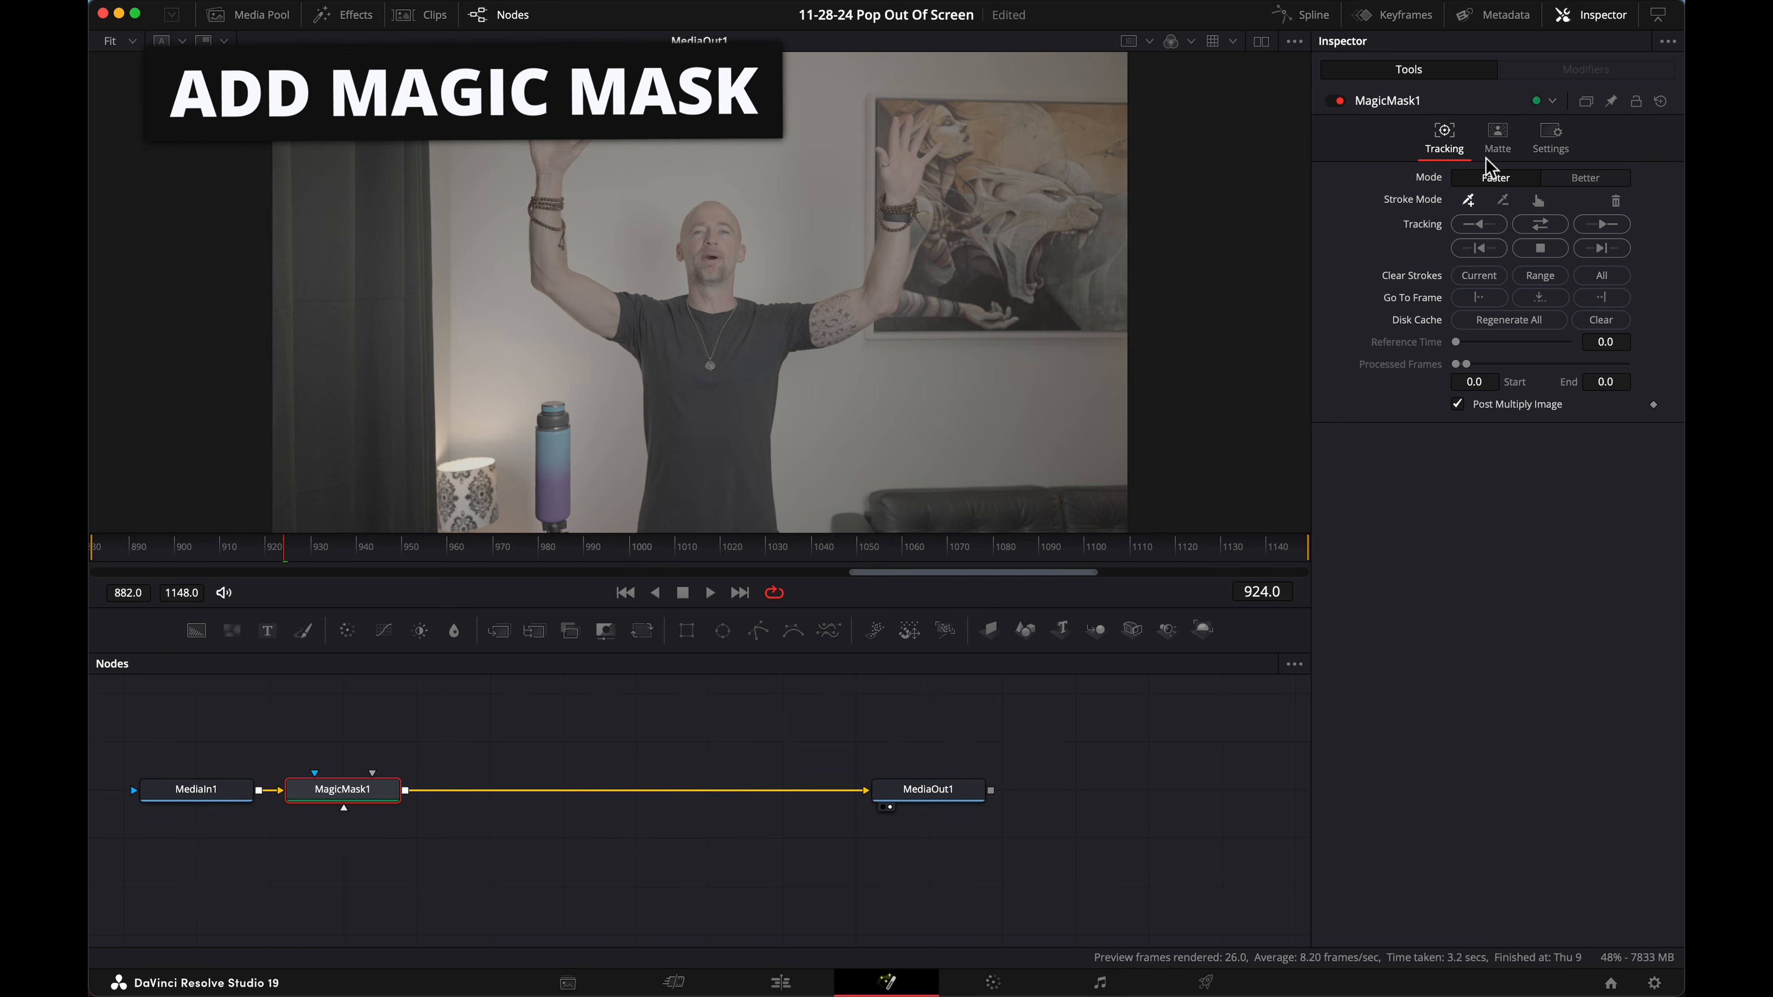
Step: Mask the water bottle at frame 924 in Better mode and adjust its matte's Erode/Dilate slightly
left_click(1585, 177)
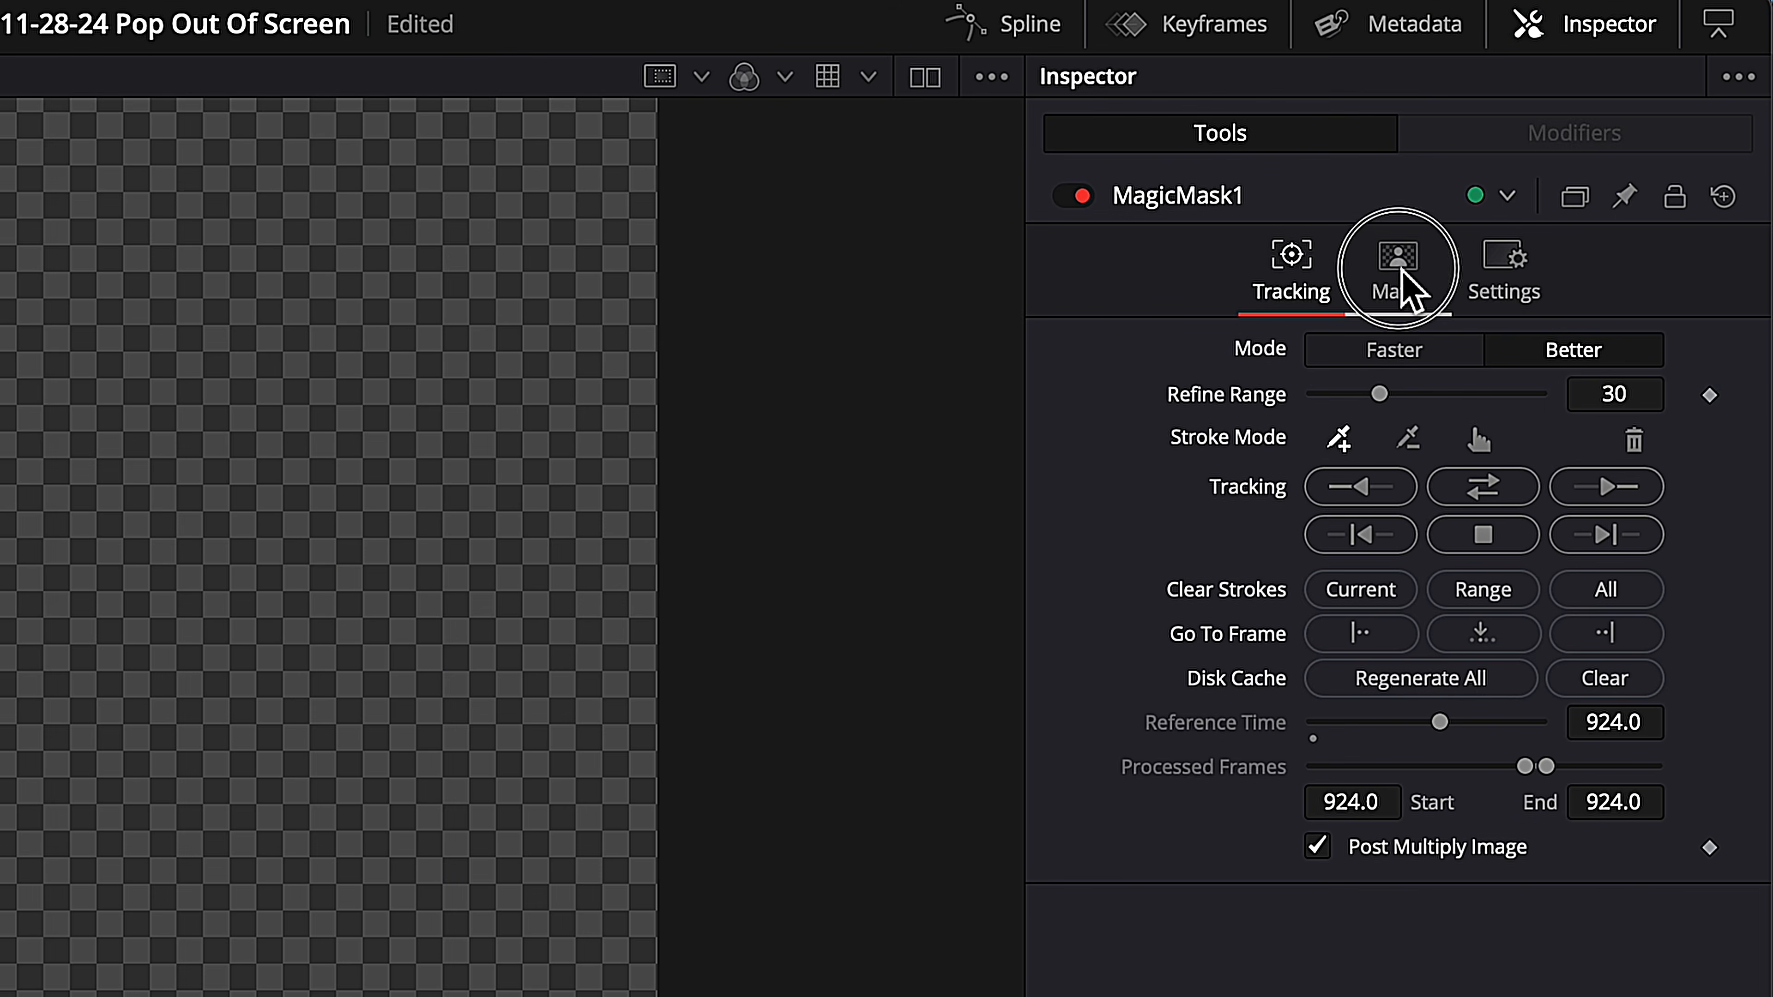
left_click(1398, 269)
left_click_drag(1629, 488, 1474, 609)
Step: Track the water bottle's Magic Mask in both directions through the clip
left_click(1291, 280)
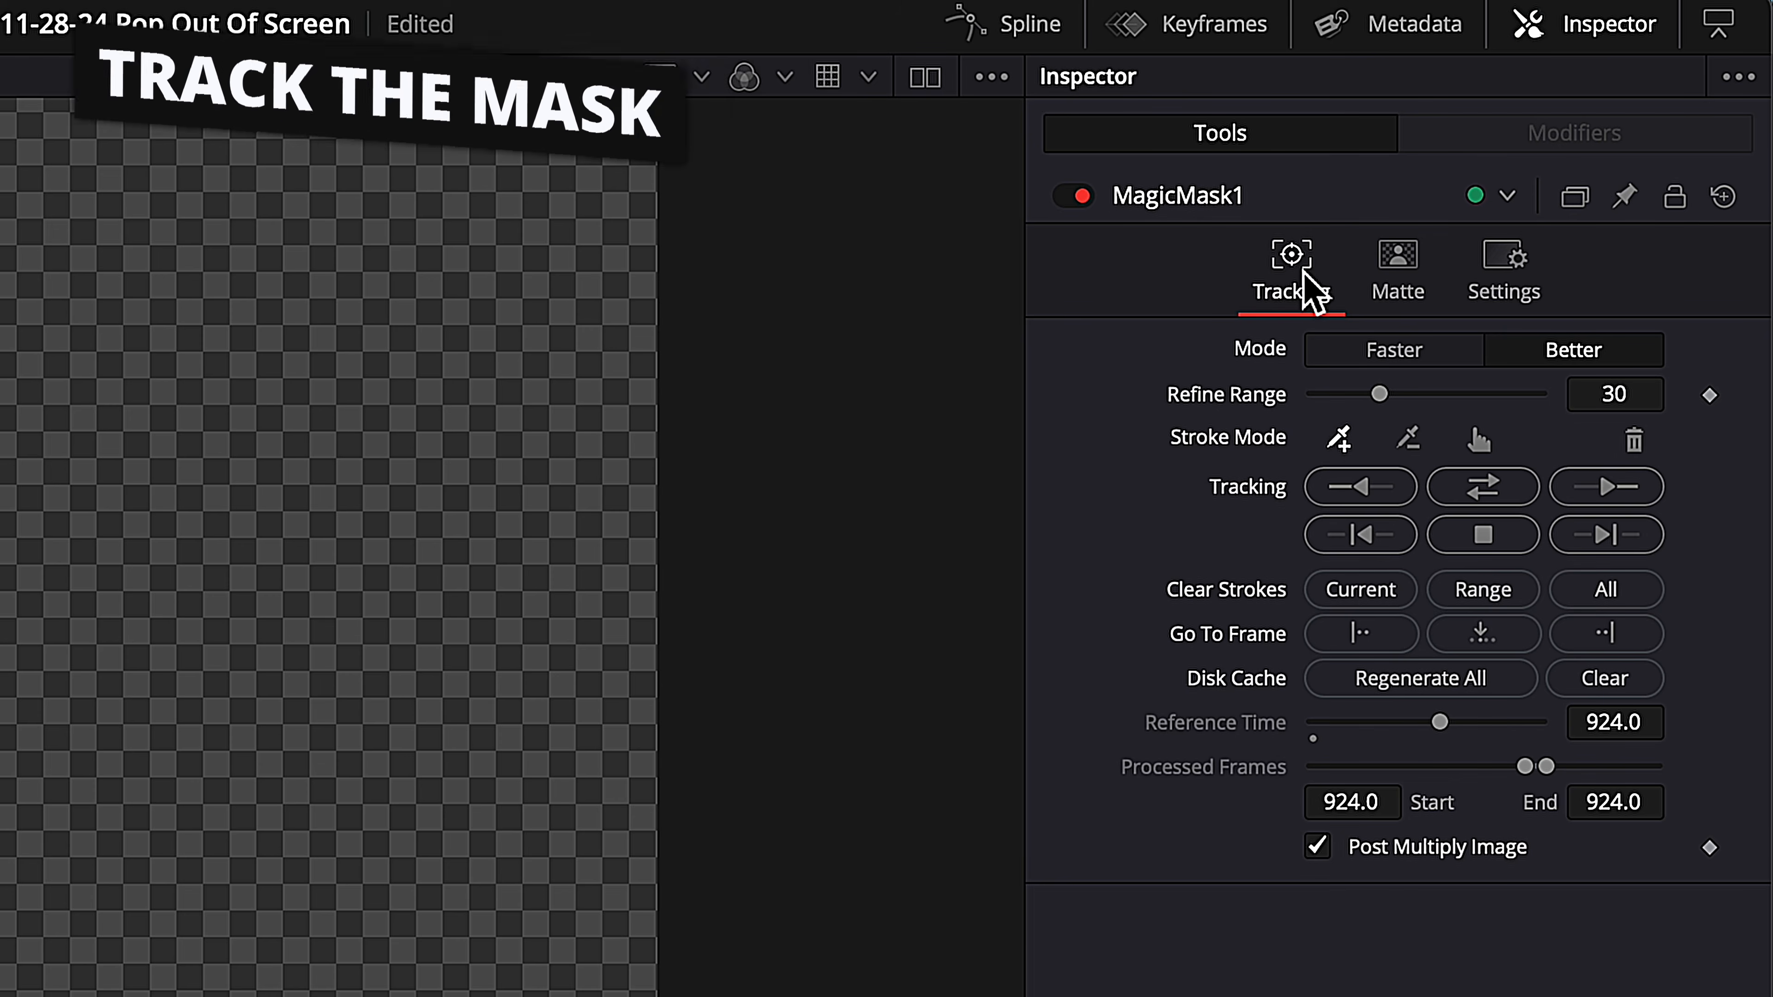
left_click(1486, 482)
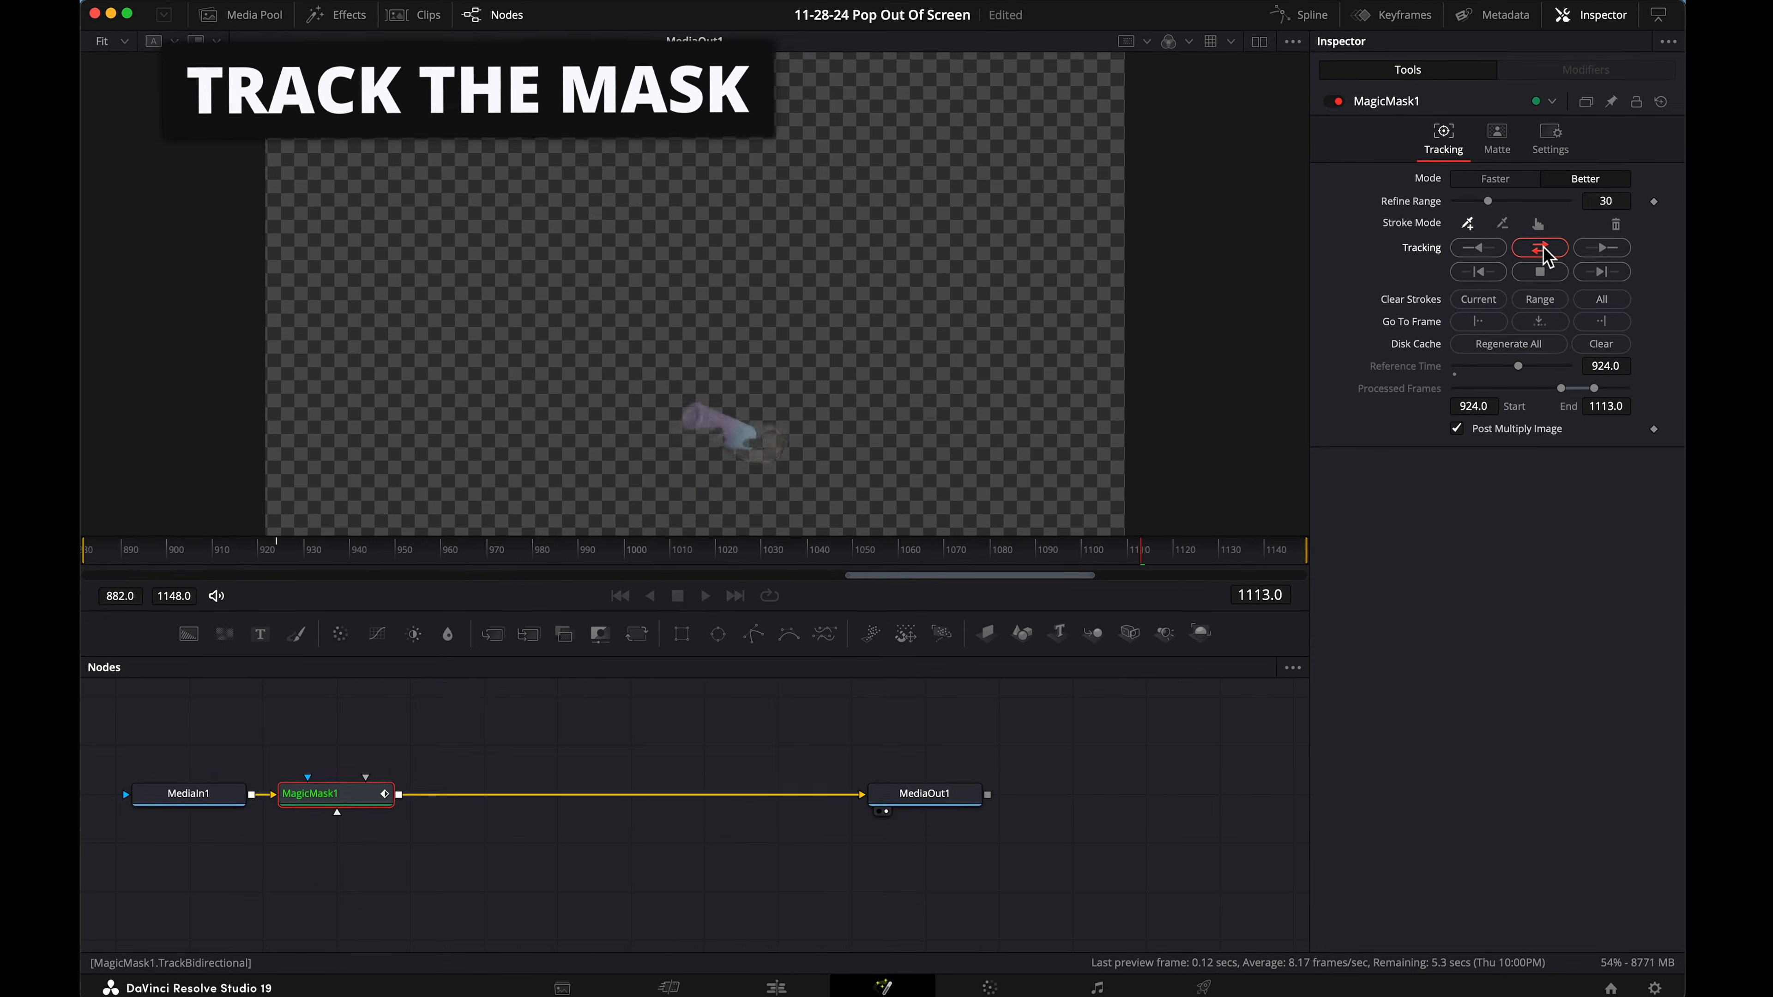
Step: Return to the Edit page, place the playhead at 01:00:00:00 and enable the orange Video 4 clip
left_click(782, 980)
left_click_drag(834, 614, 653, 599)
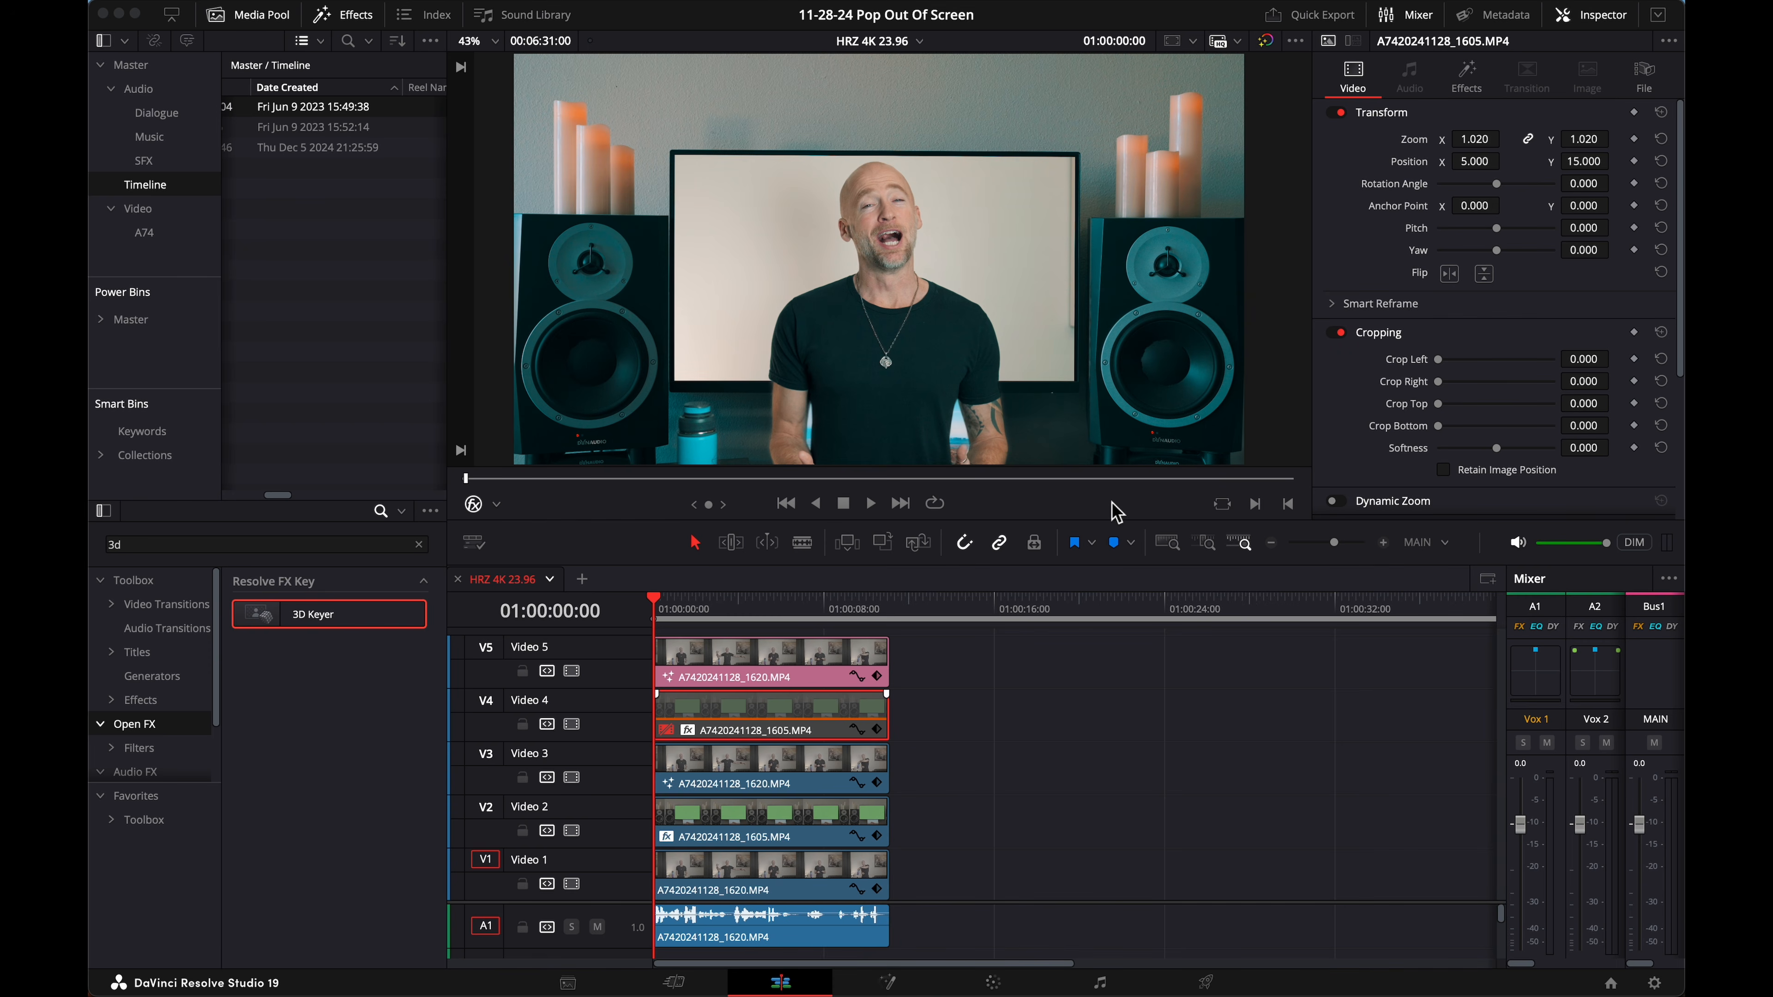
key("d")
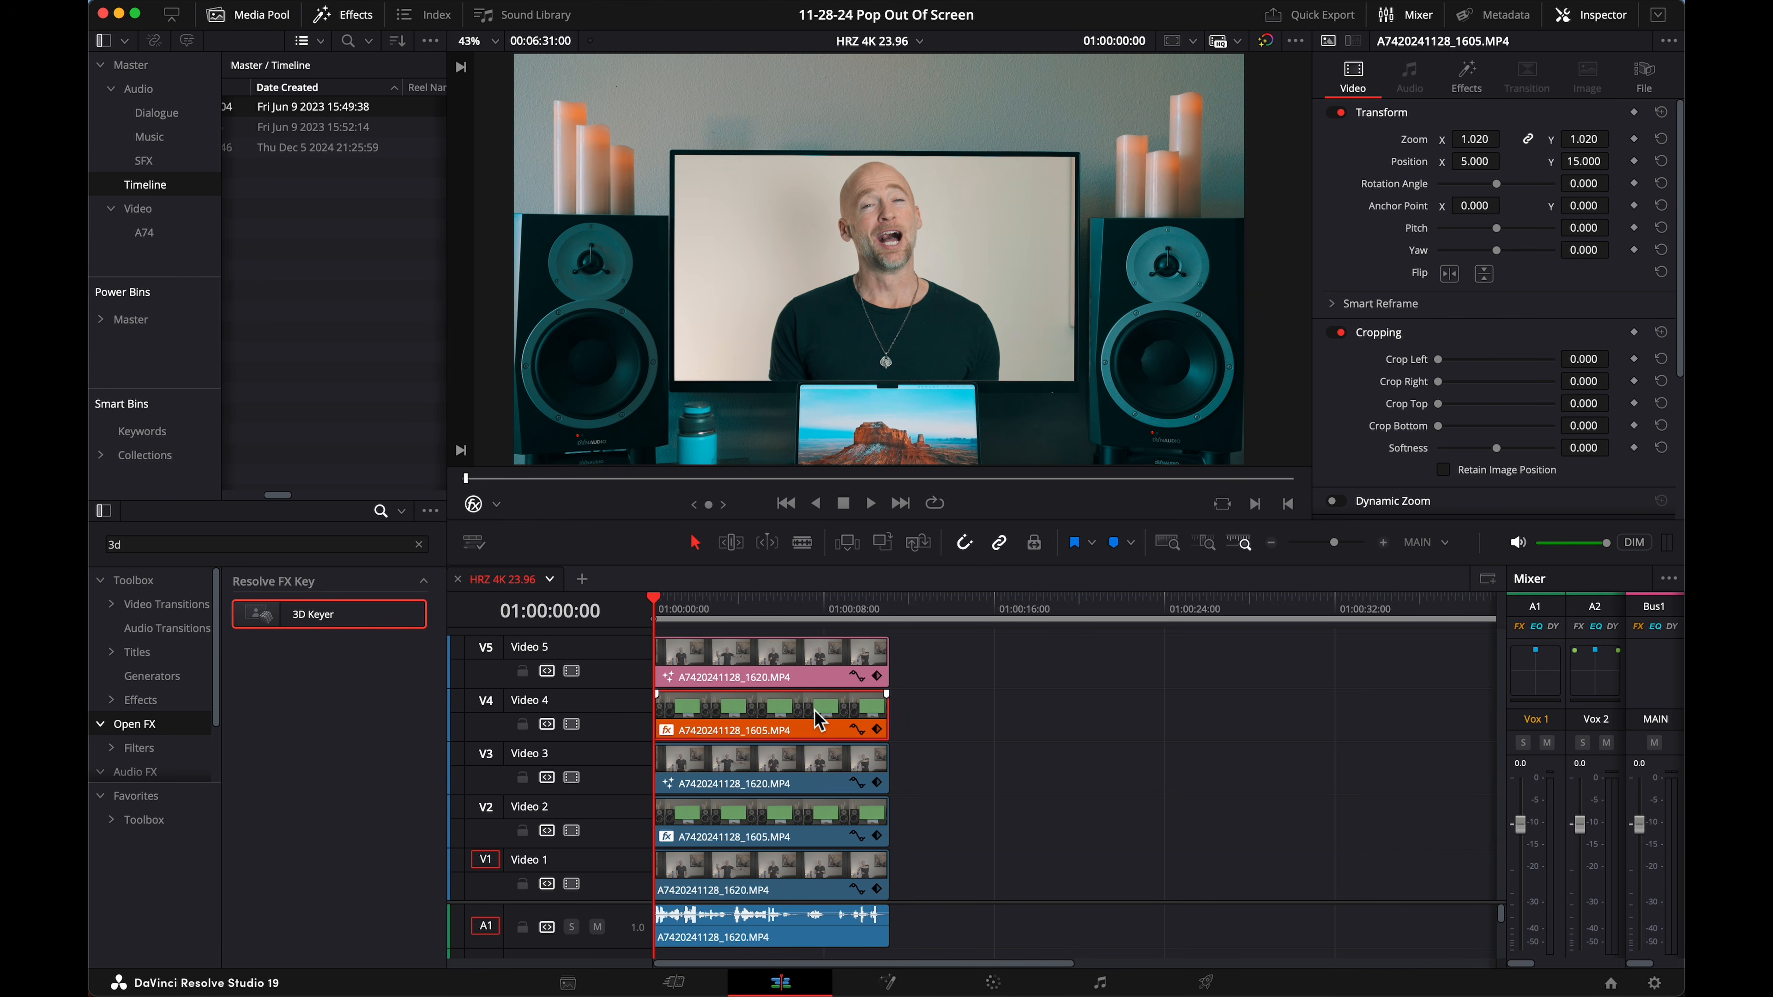
Step: On the Color page, add a serial node after the Video 4 clip's final CST node and connect its alpha to a new alpha output
left_click(994, 985)
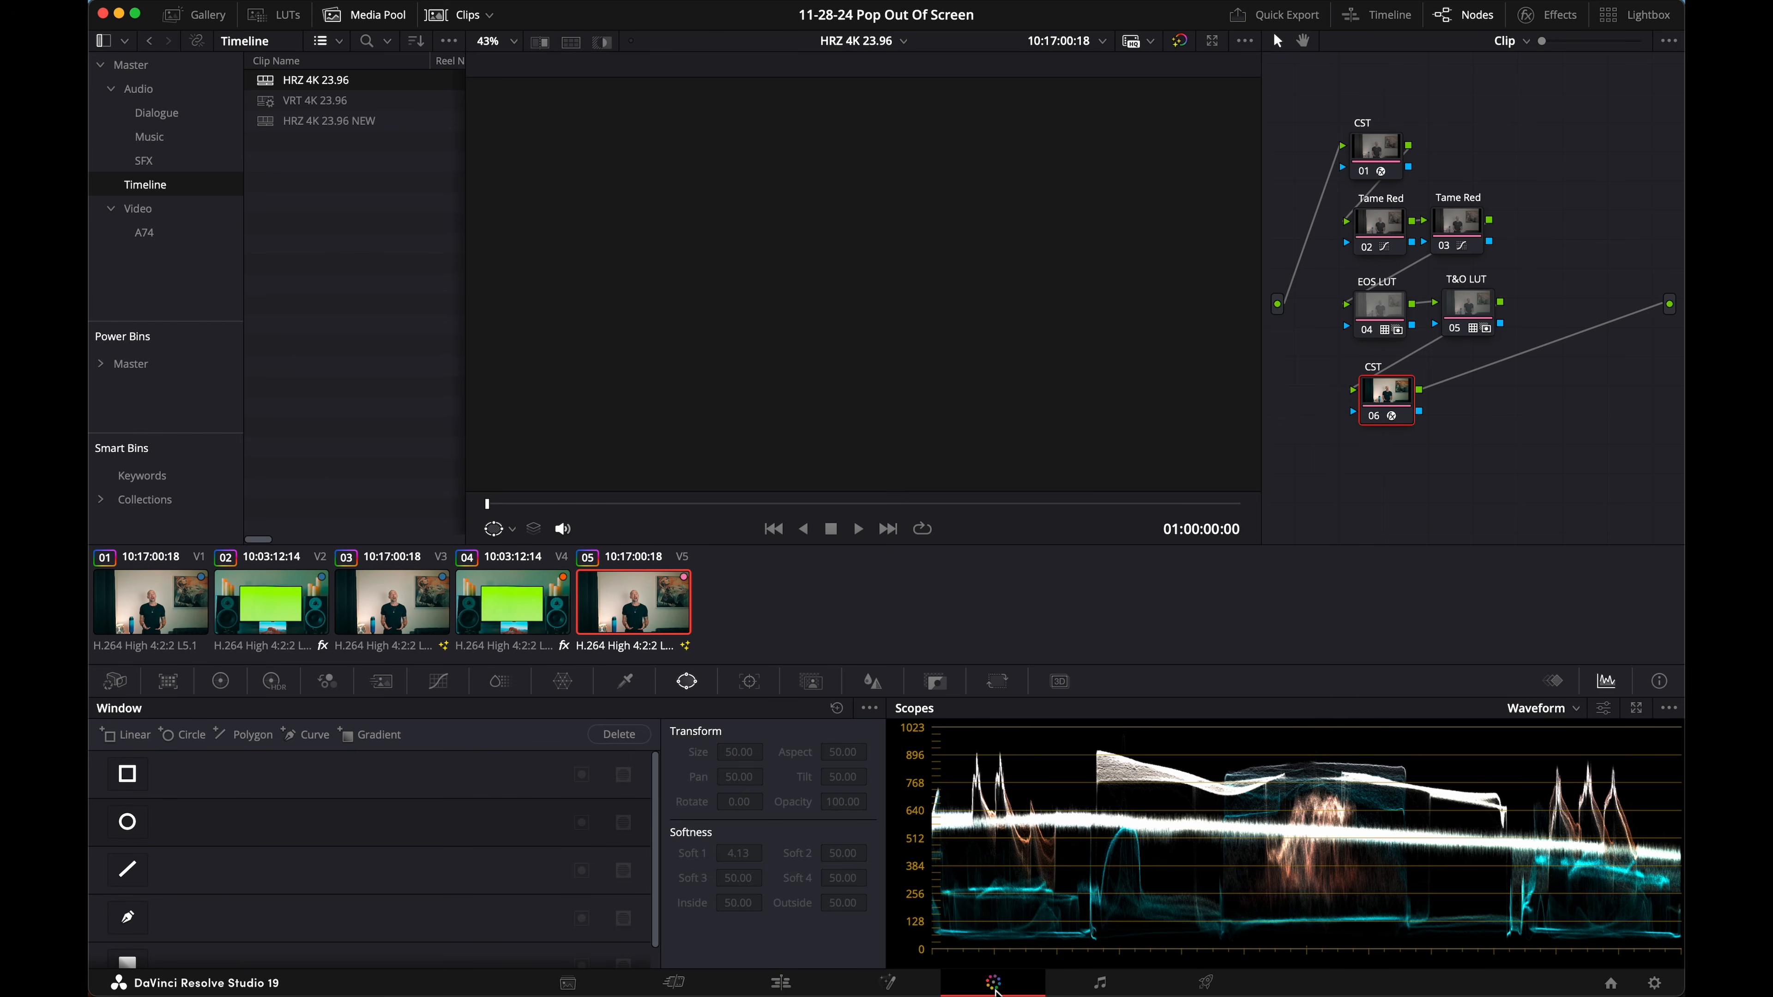
left_click(564, 605)
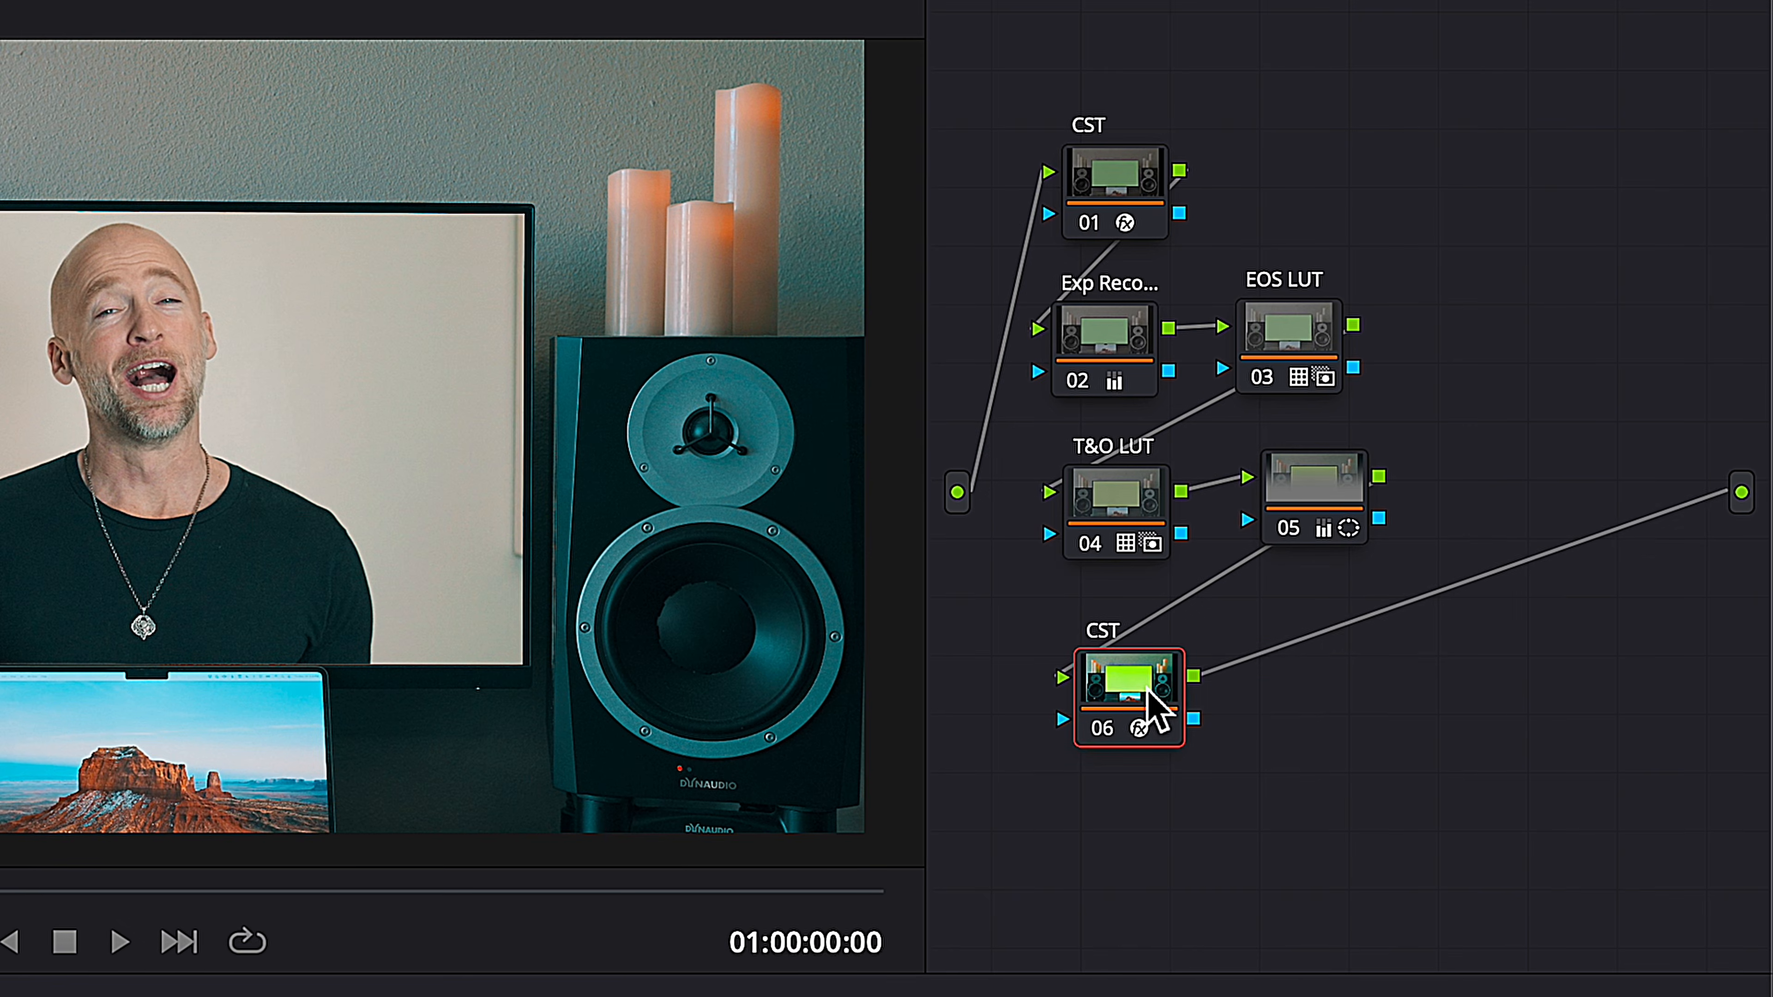
key("alt+s")
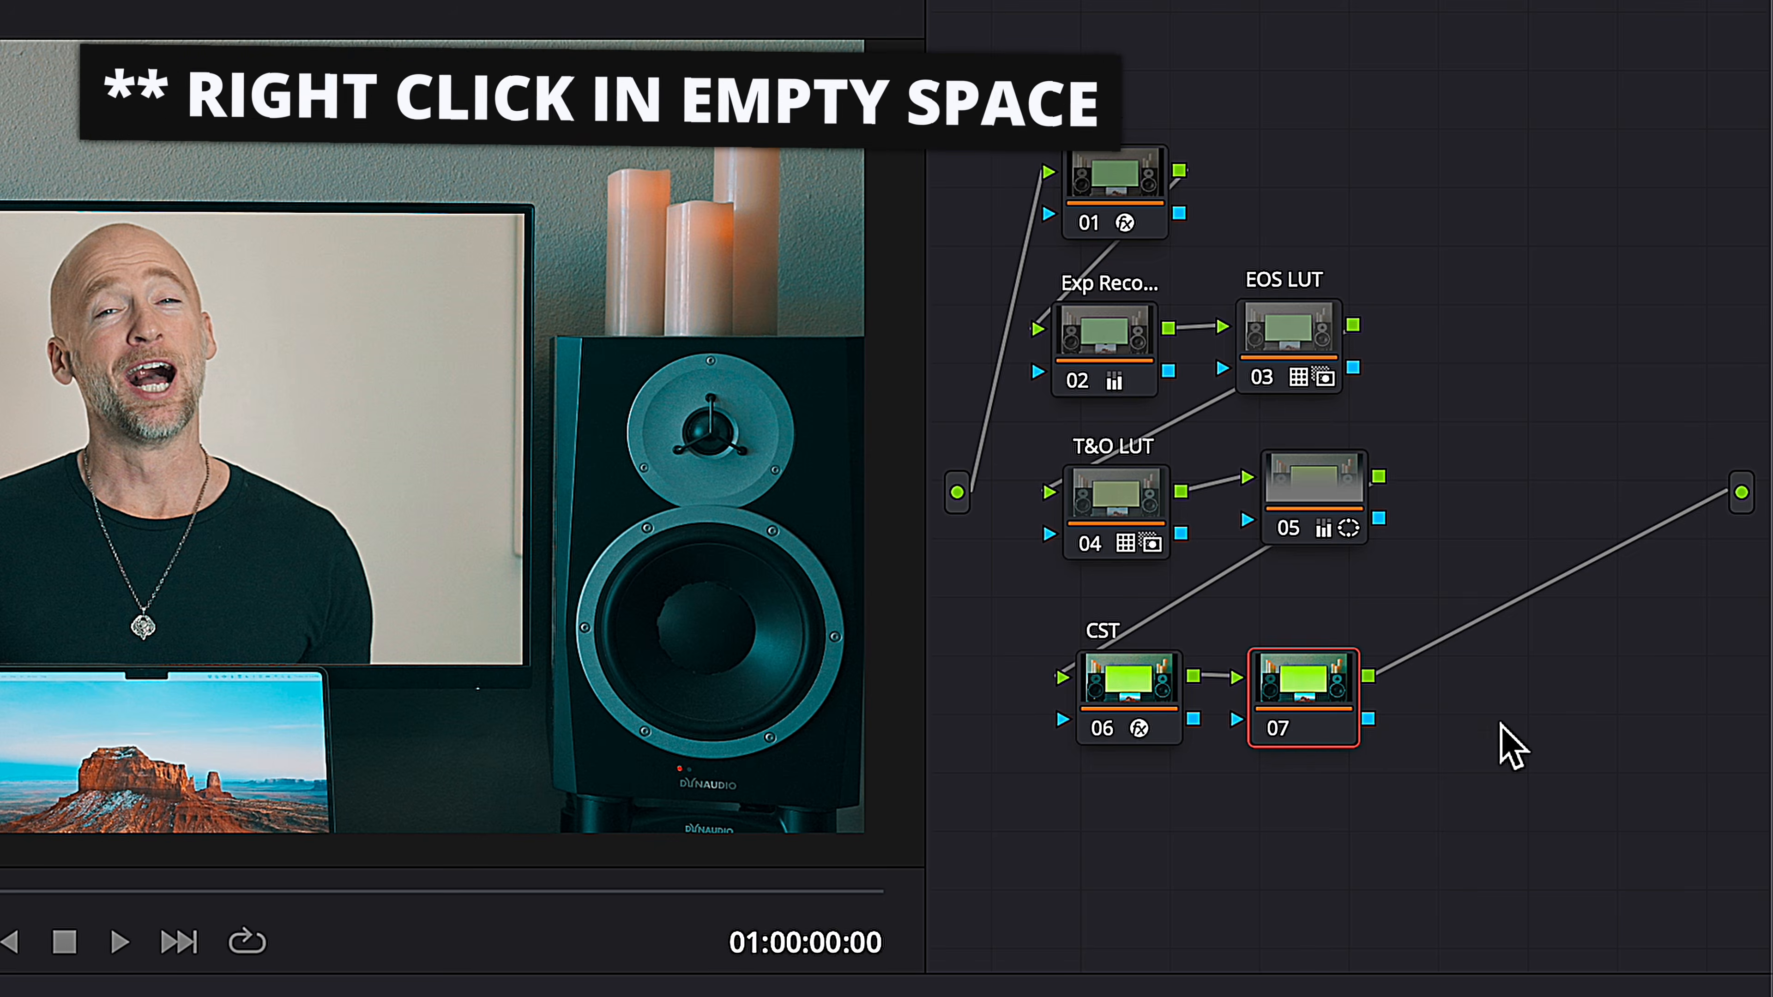
right_click(1504, 740)
left_click(1521, 904)
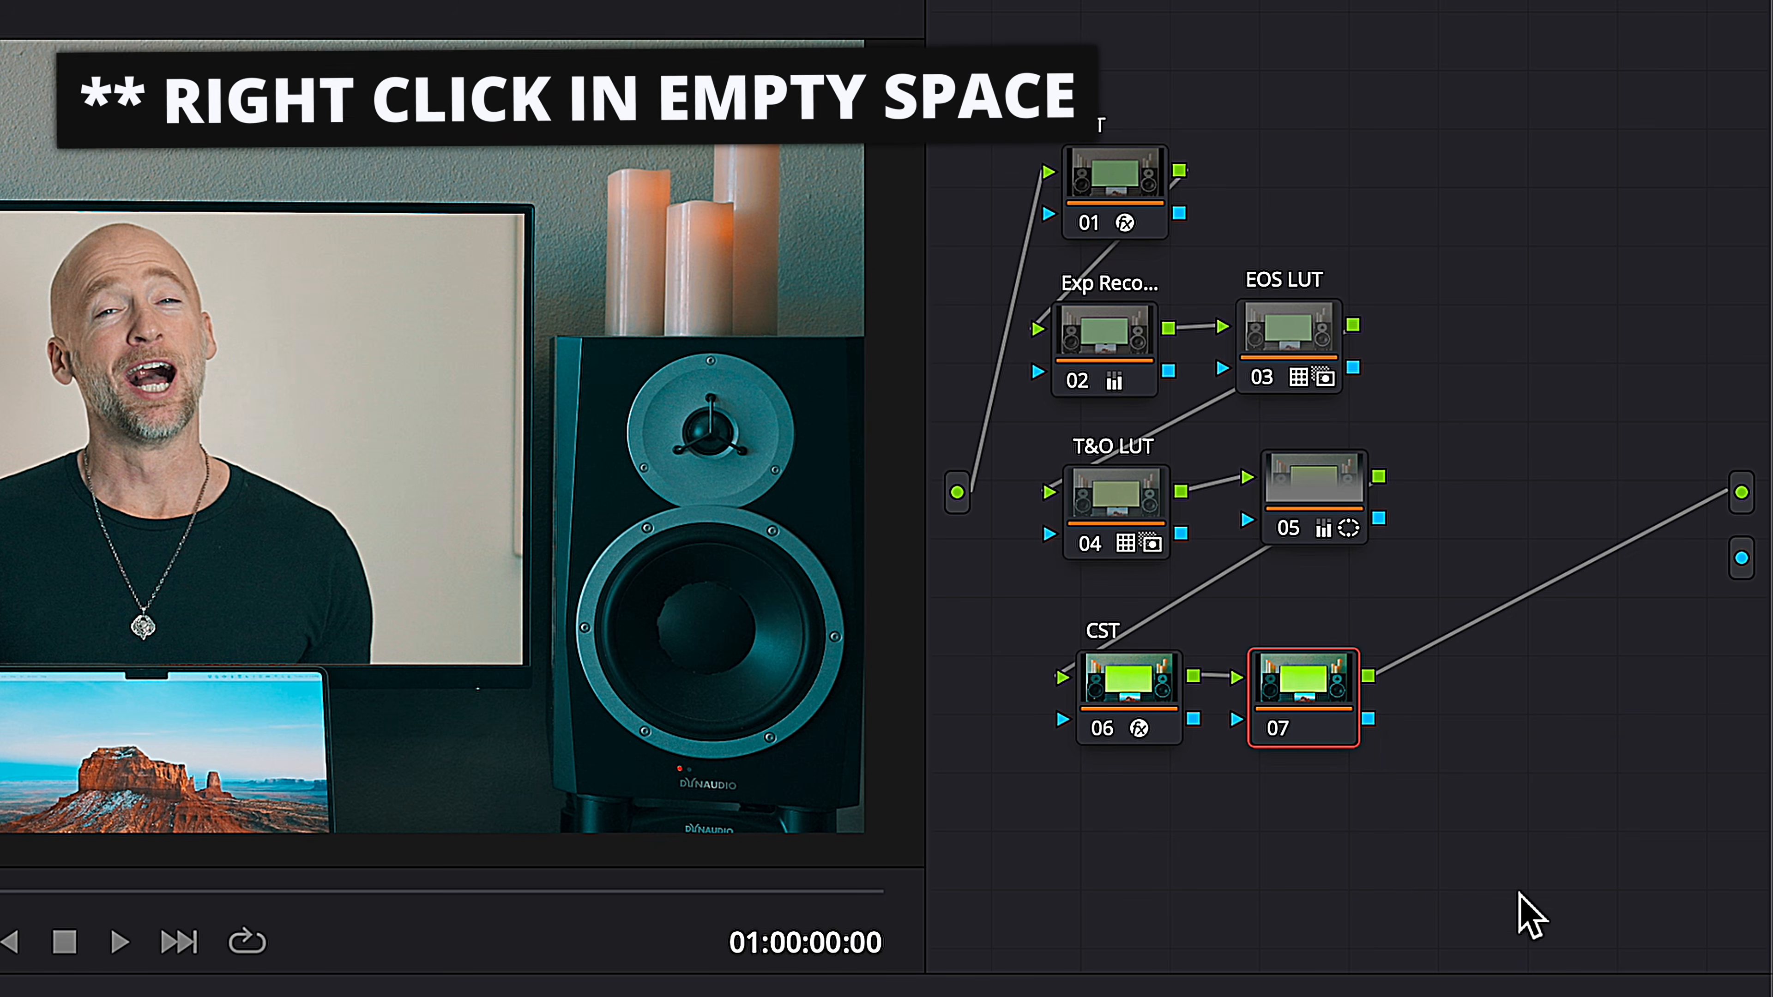
left_click_drag(1369, 719, 1750, 571)
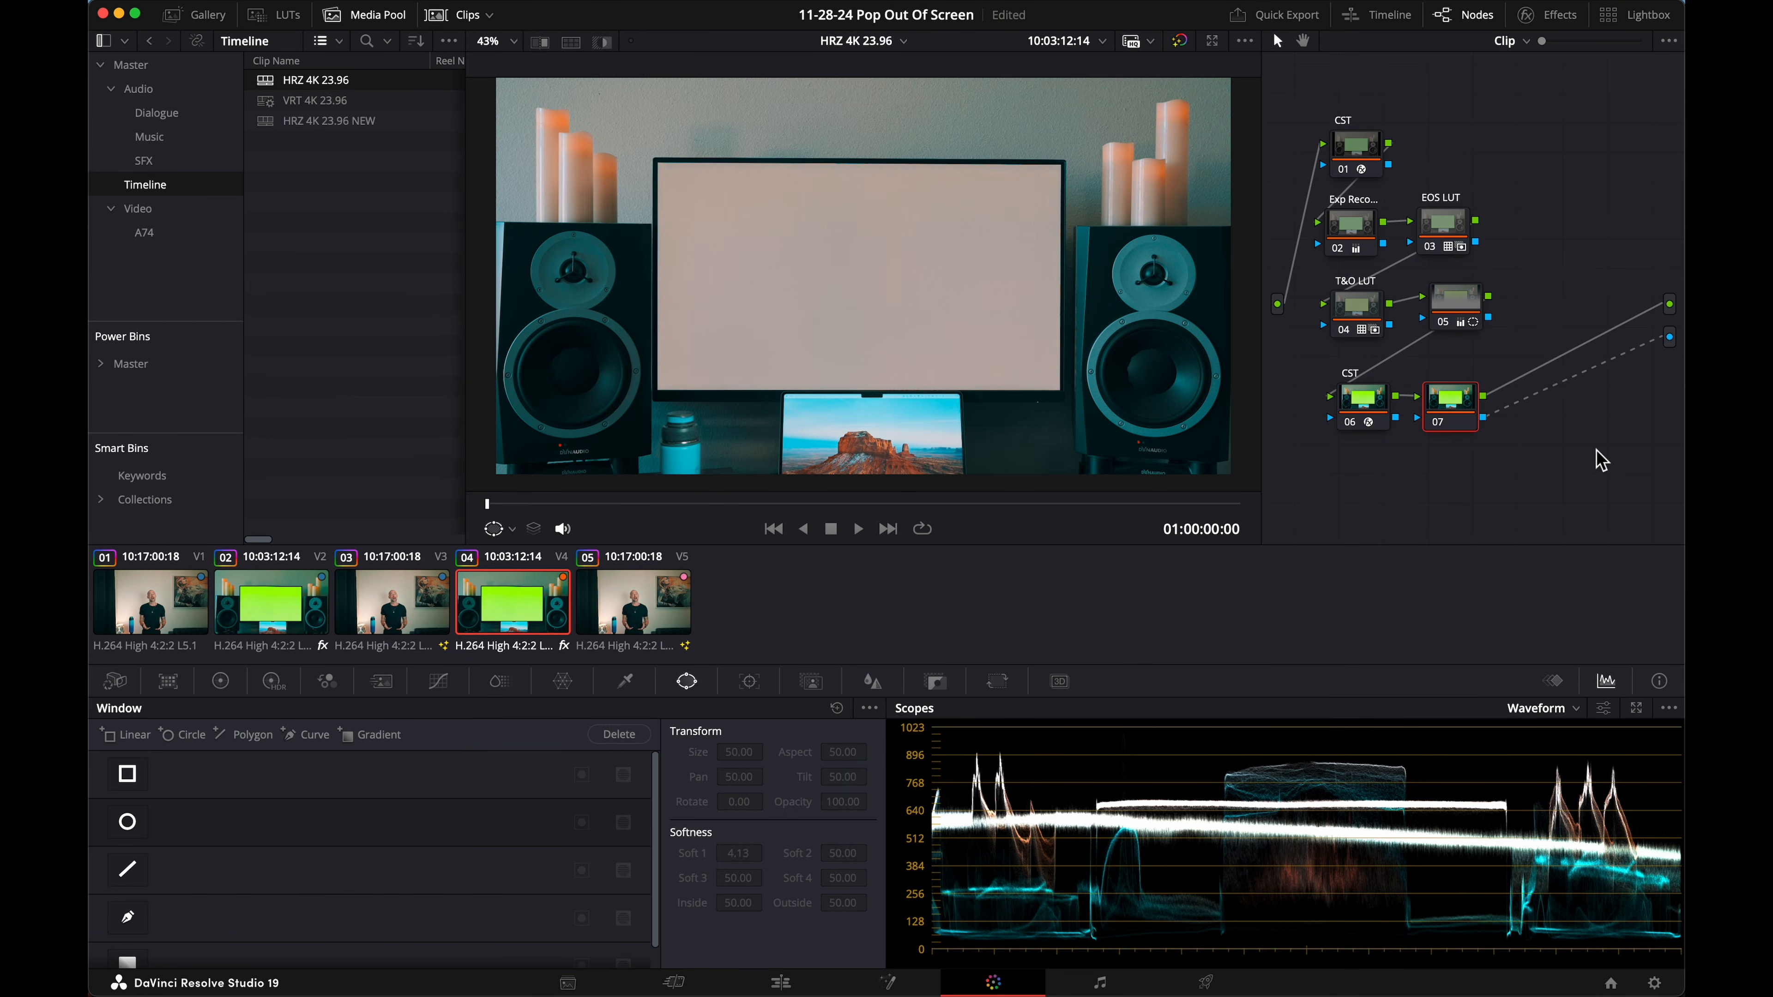
Step: Set the viewer zoom to 25% and draw a closed four-point pen window over the area below the monitor screen, extending beyond the frame
left_click(517, 44)
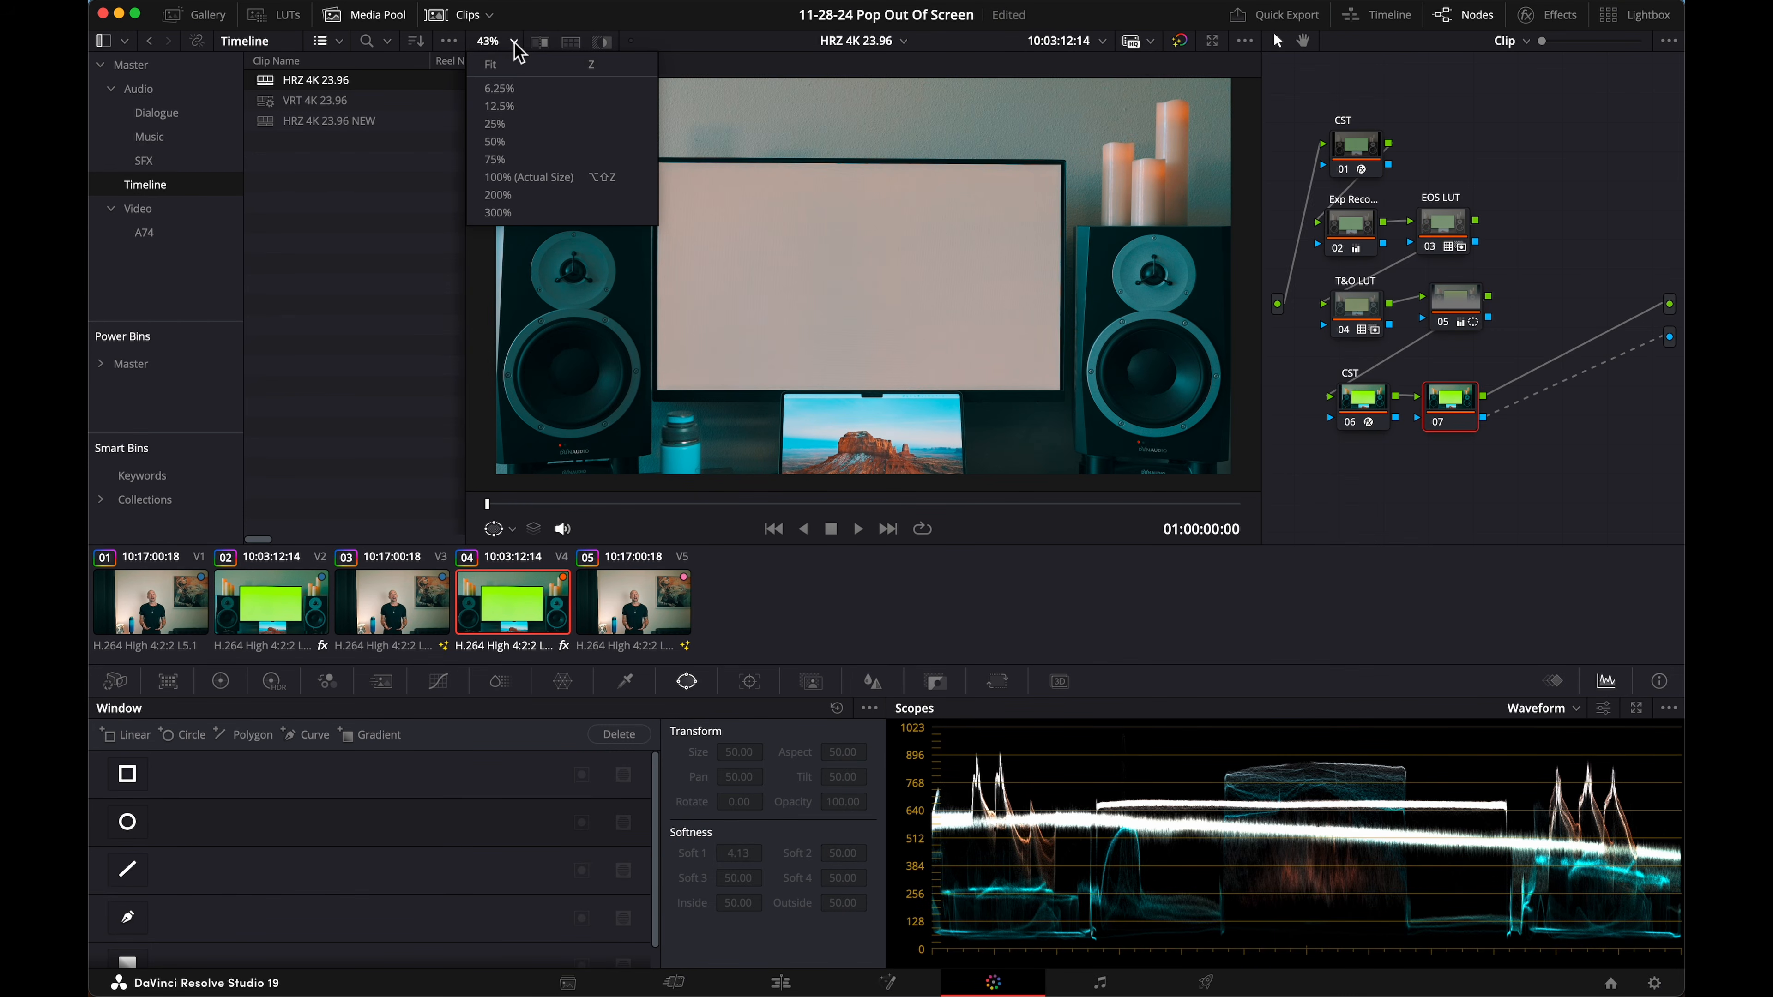
left_click(515, 125)
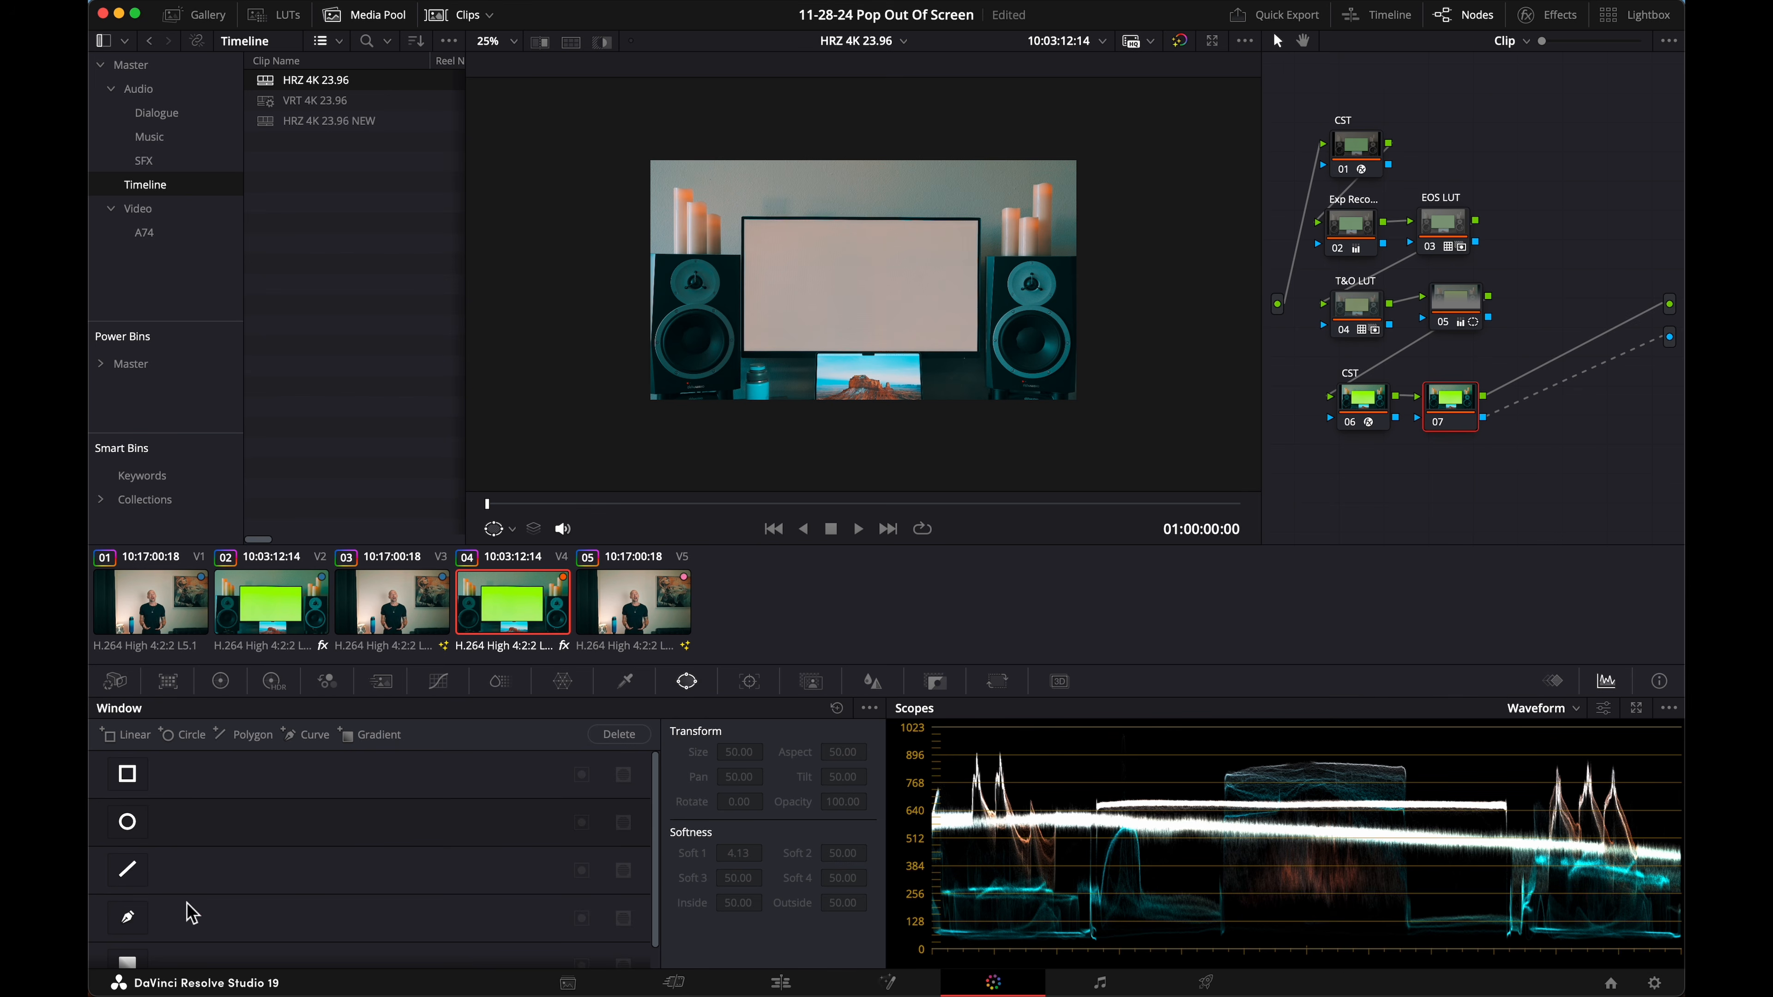
left_click(133, 923)
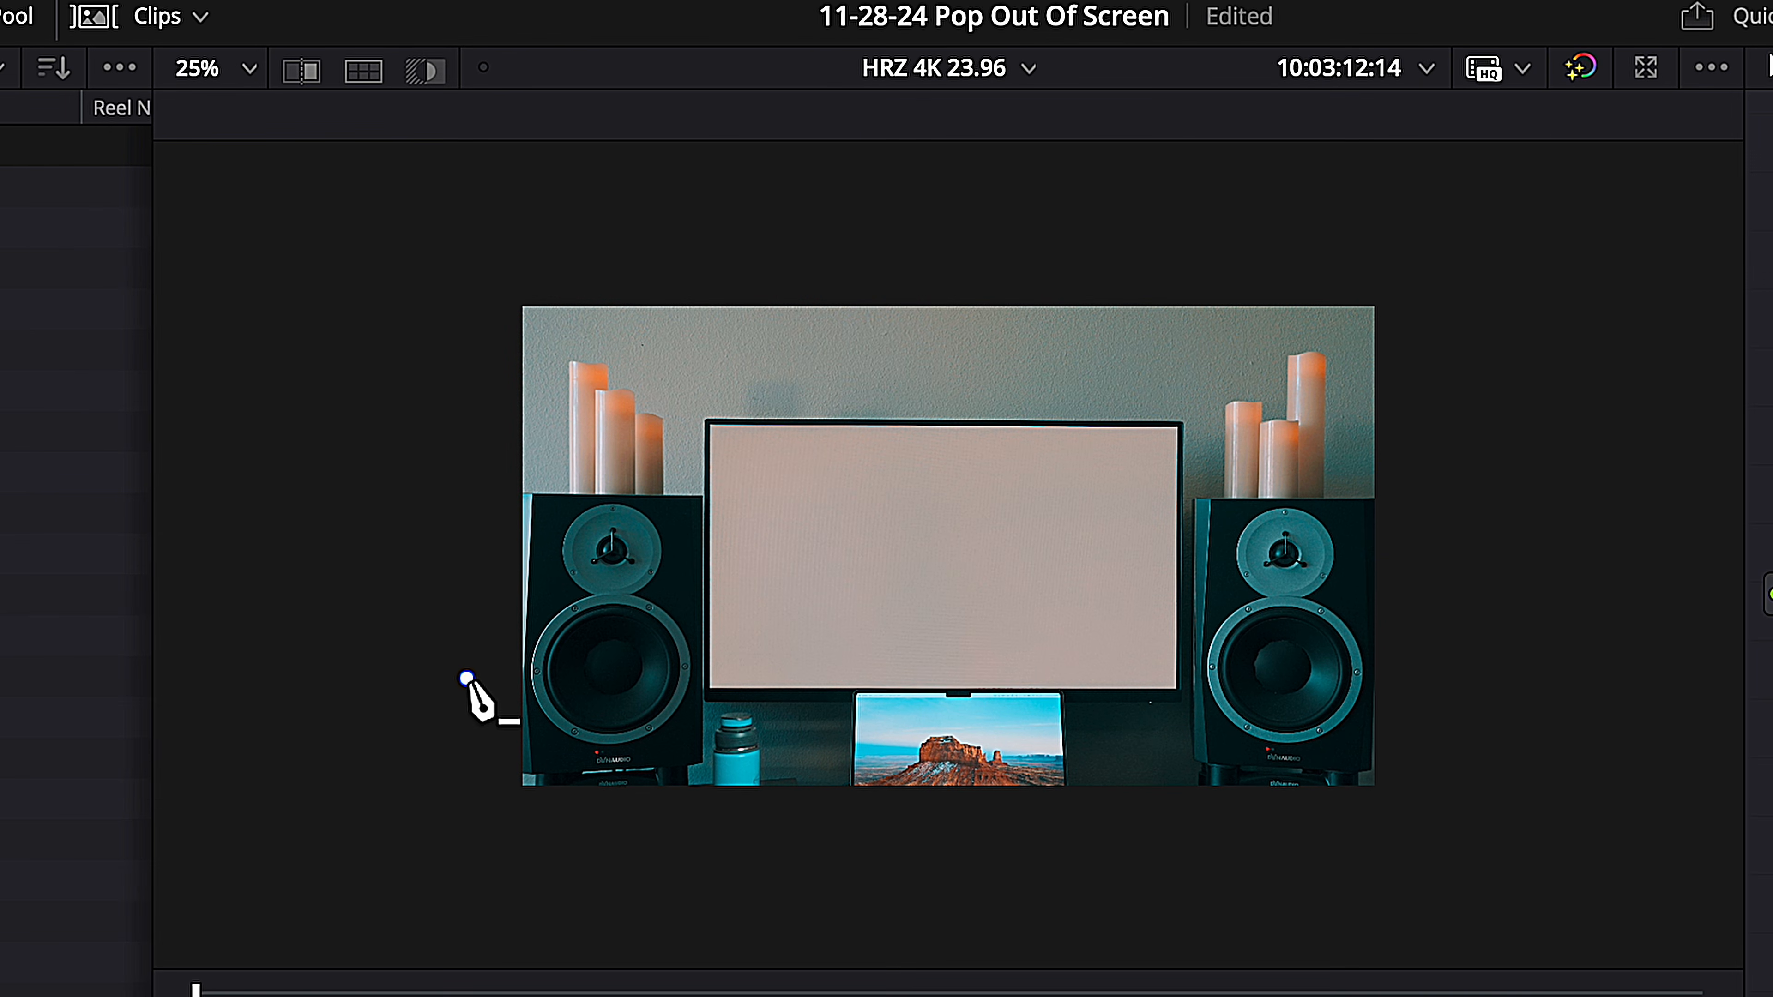
left_click(1492, 684)
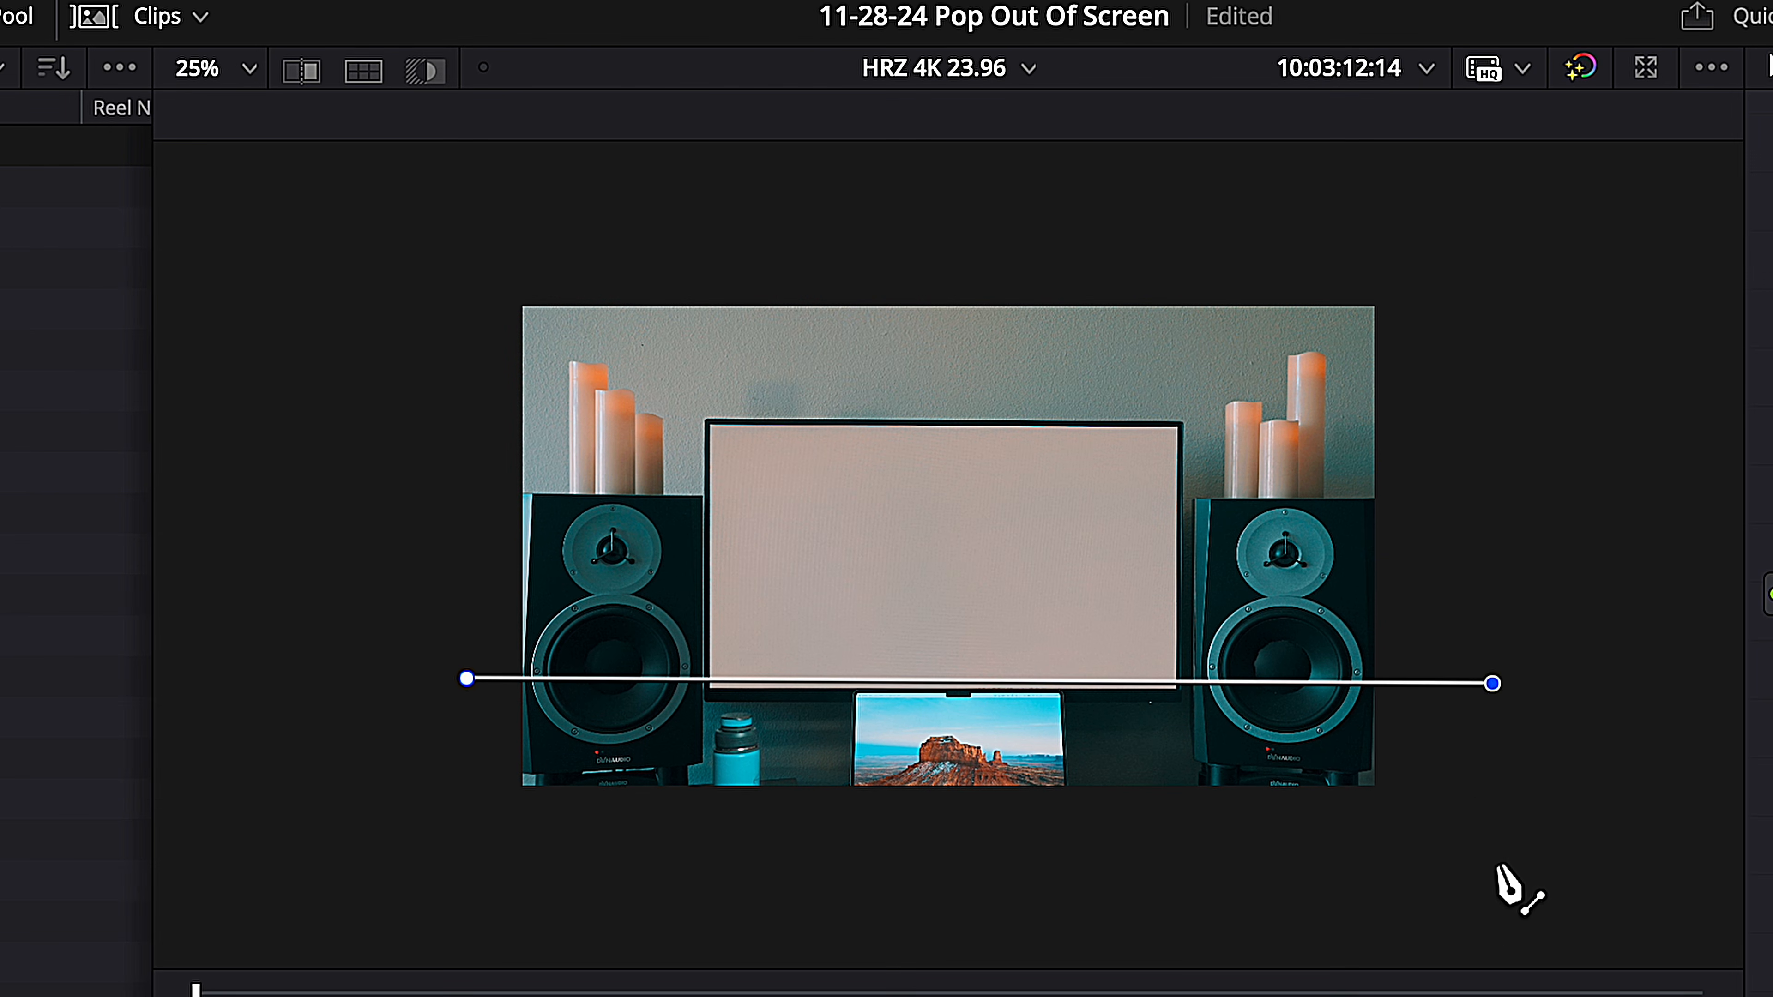
left_click(1499, 870)
left_click(454, 896)
left_click(466, 678)
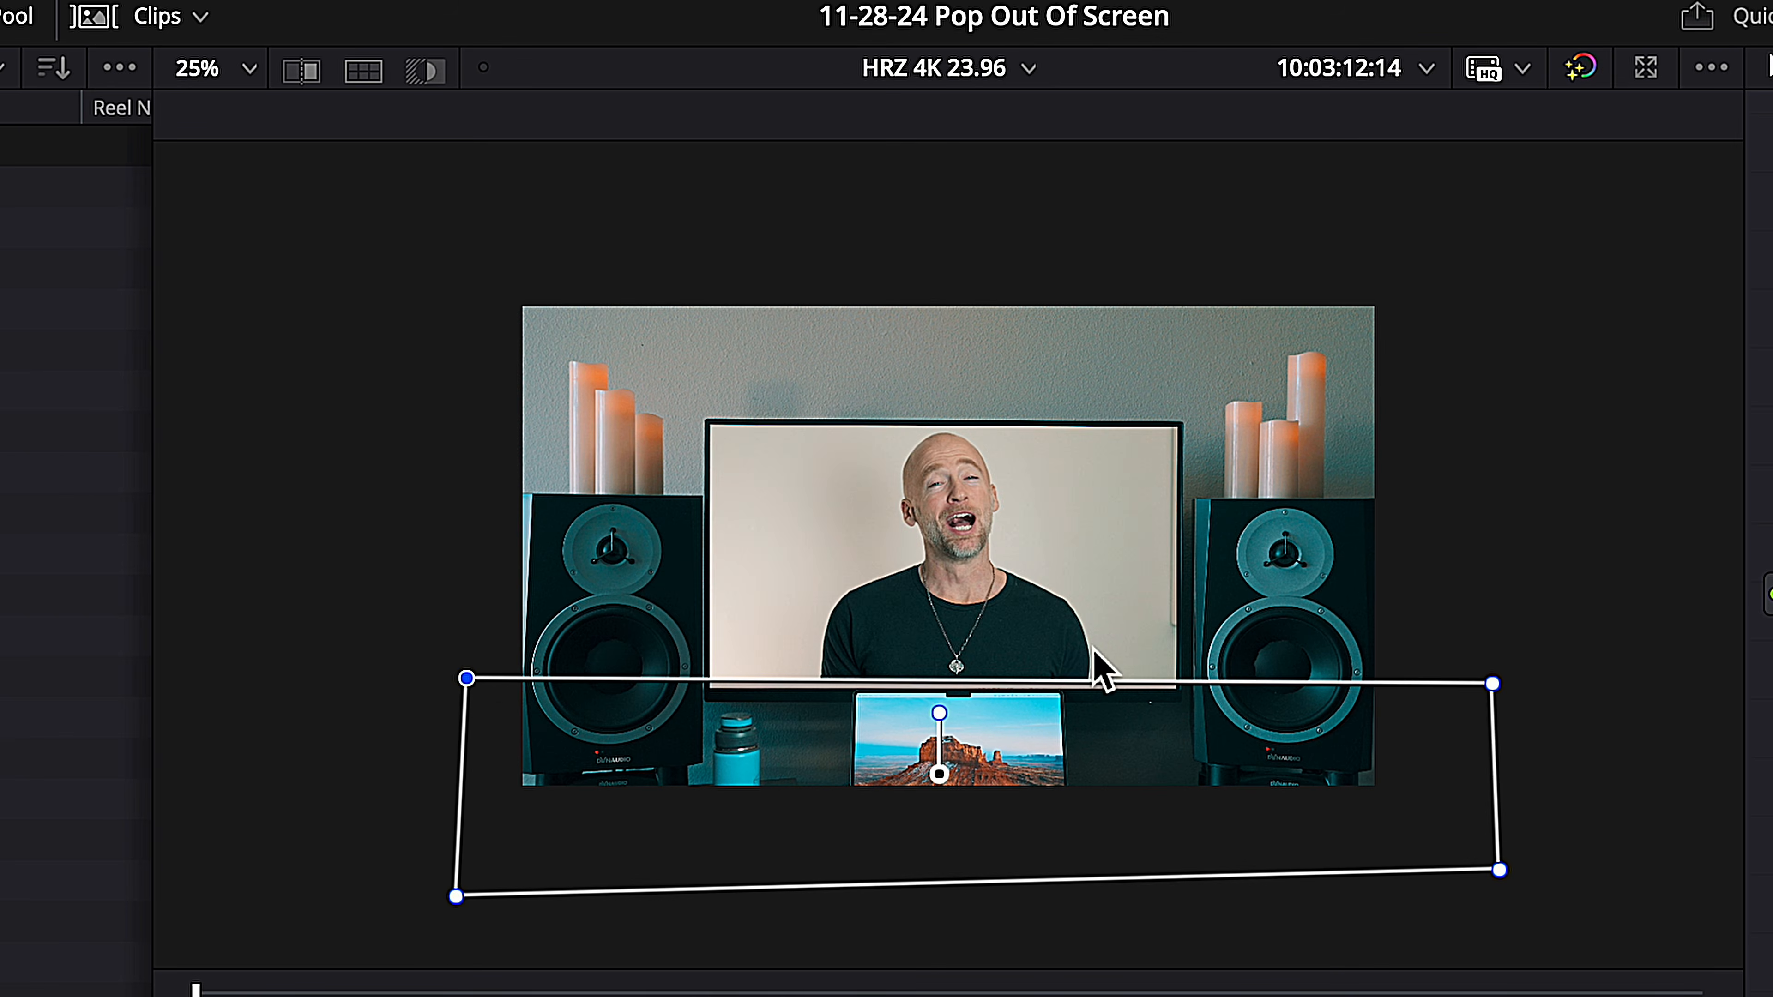
Step: Adjust the pen window's points so its upper edge lines up with the bottom edge of the monitor's picture
scroll(1102, 671, "down", 1)
scroll(1102, 672, "up", 3)
left_click_drag(236, 737, 234, 752)
left_click_drag(1169, 826, 1028, 832)
left_click_drag(1610, 749, 1610, 753)
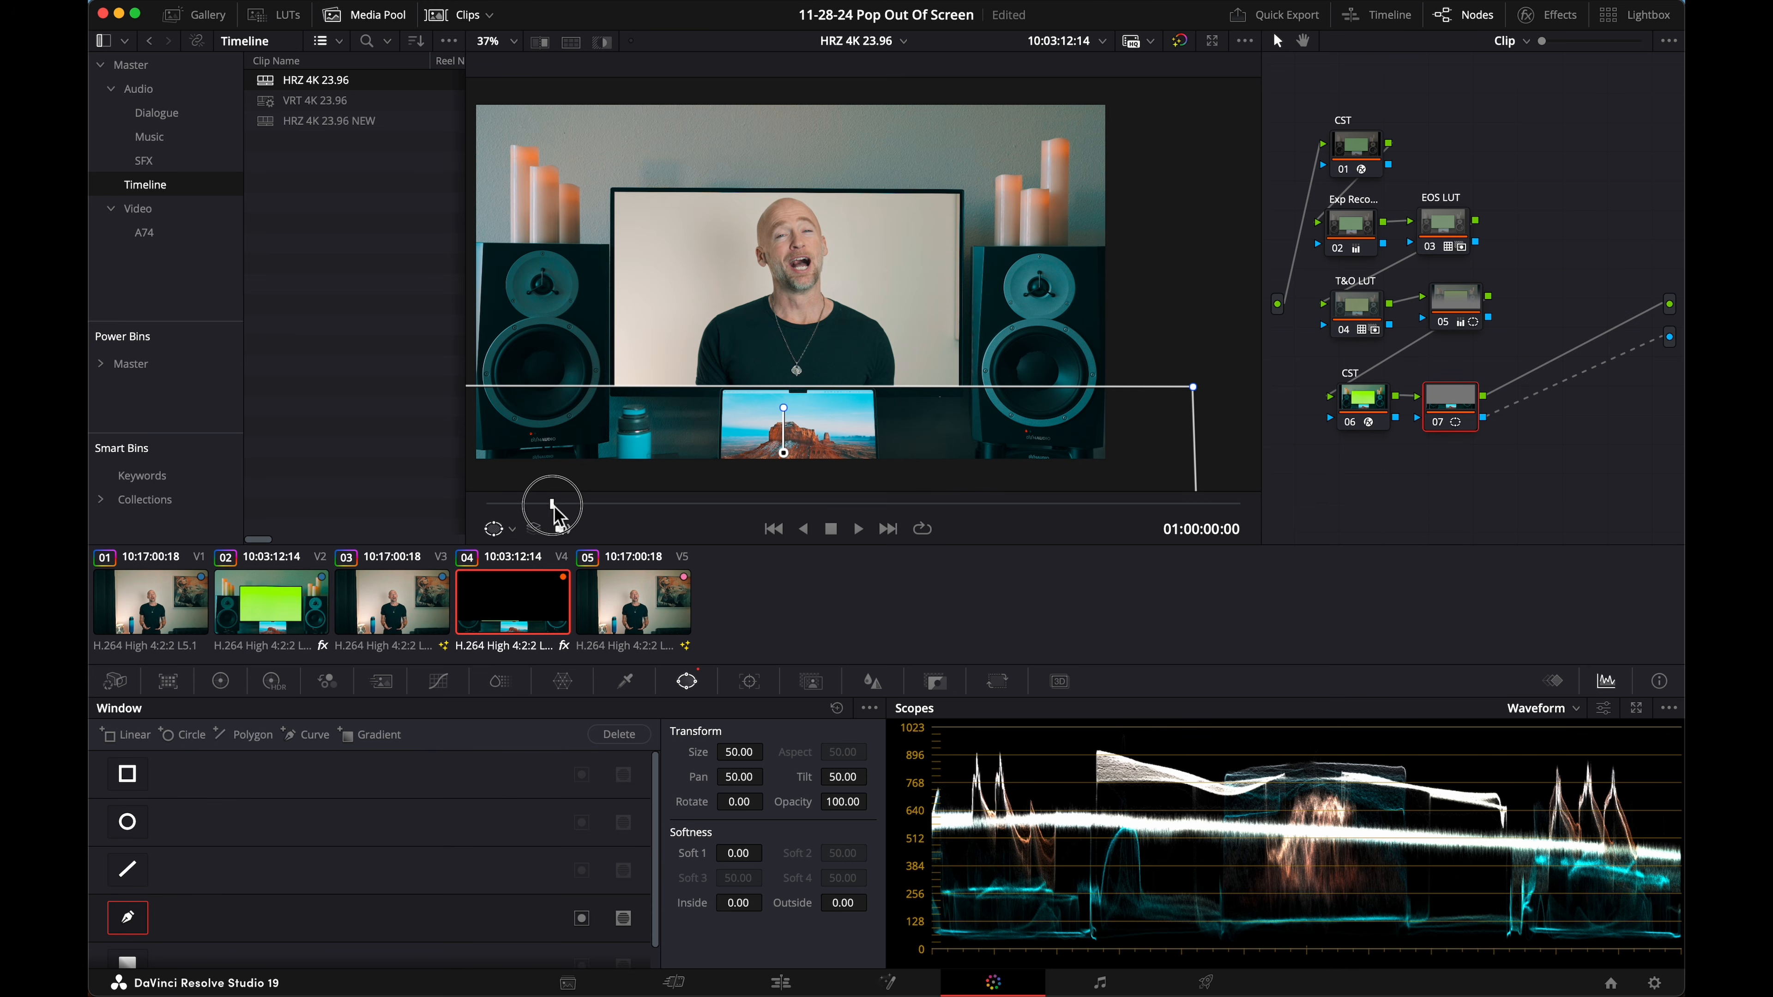
Step: Scrub to 01:00:08:07, show the keyframe editor and enable keyframing for Corrector 7
left_click_drag(613, 503, 1050, 514)
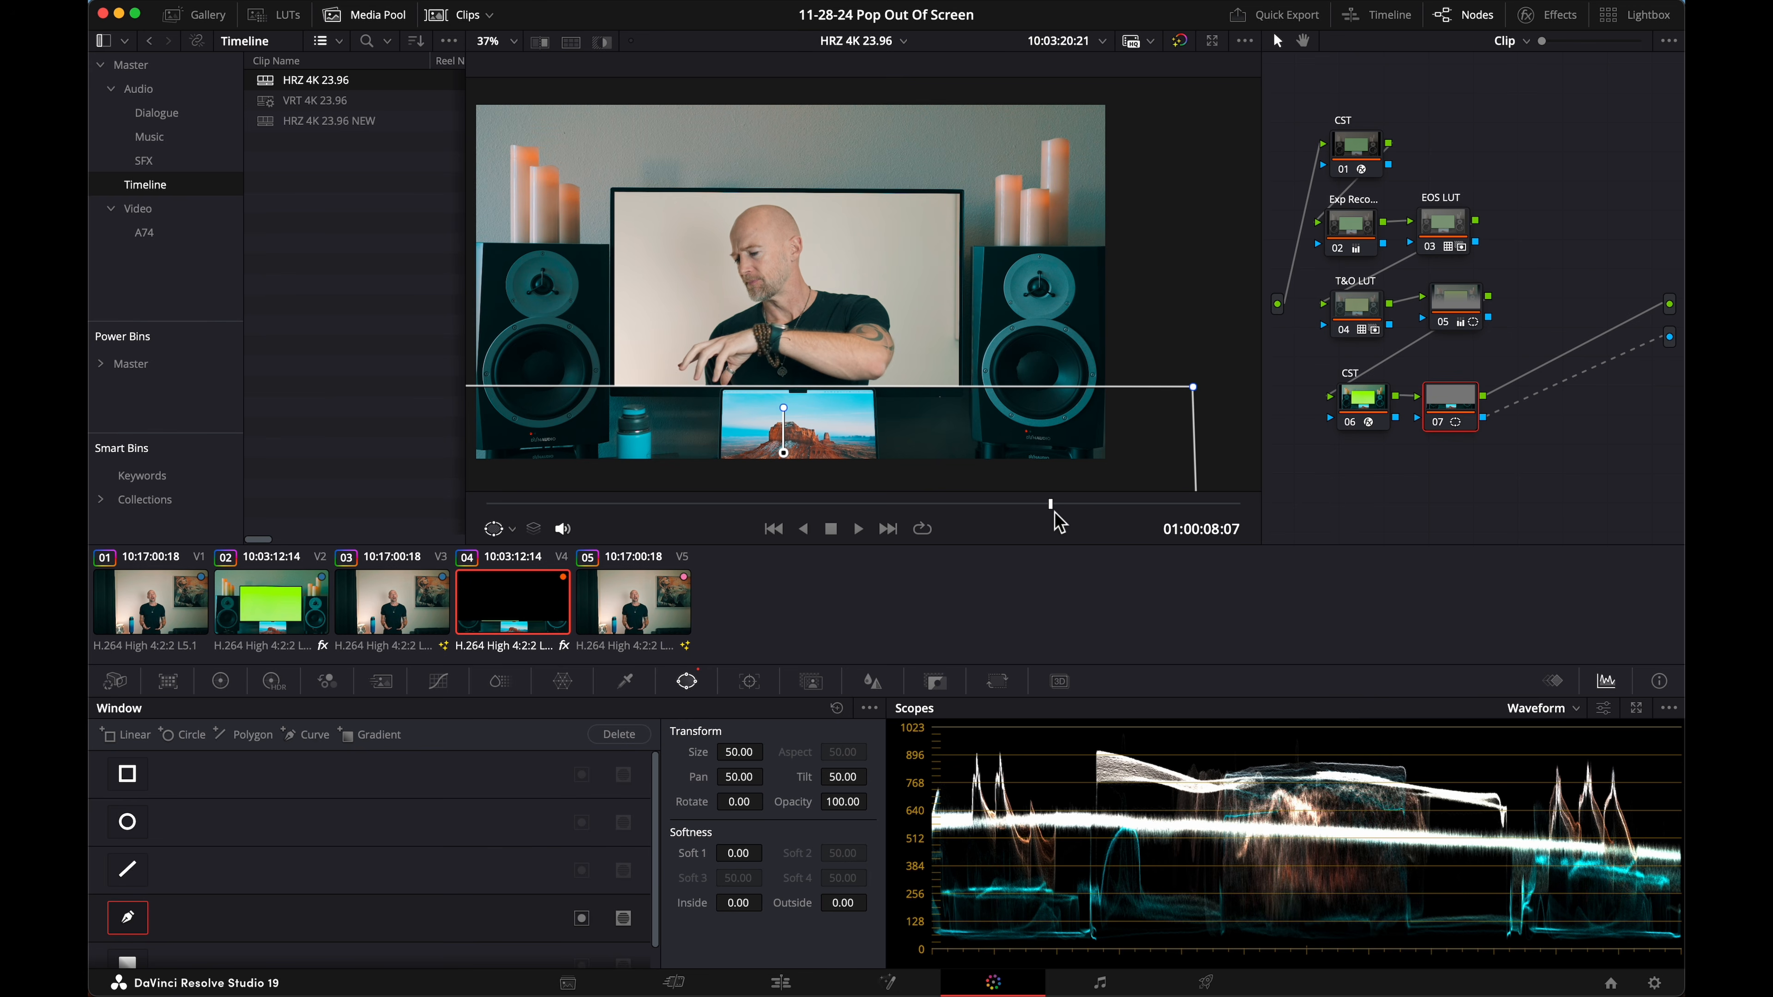
left_click(1054, 514)
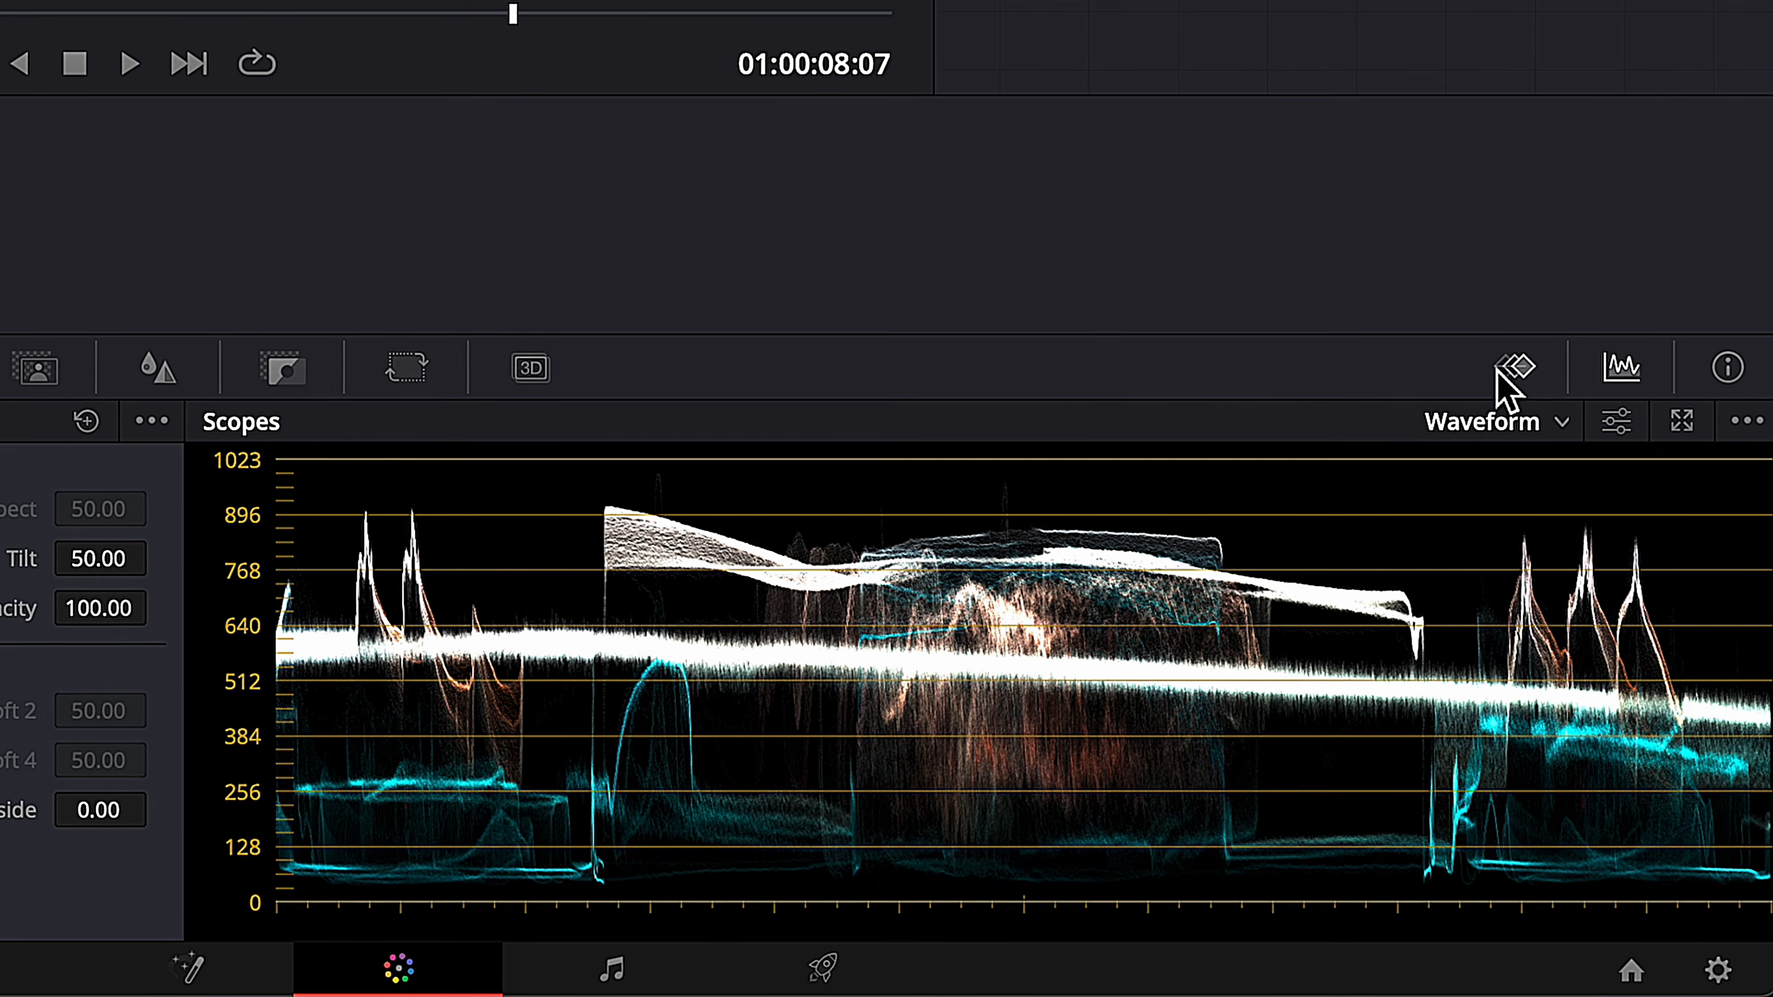
left_click(1553, 681)
left_click(269, 814)
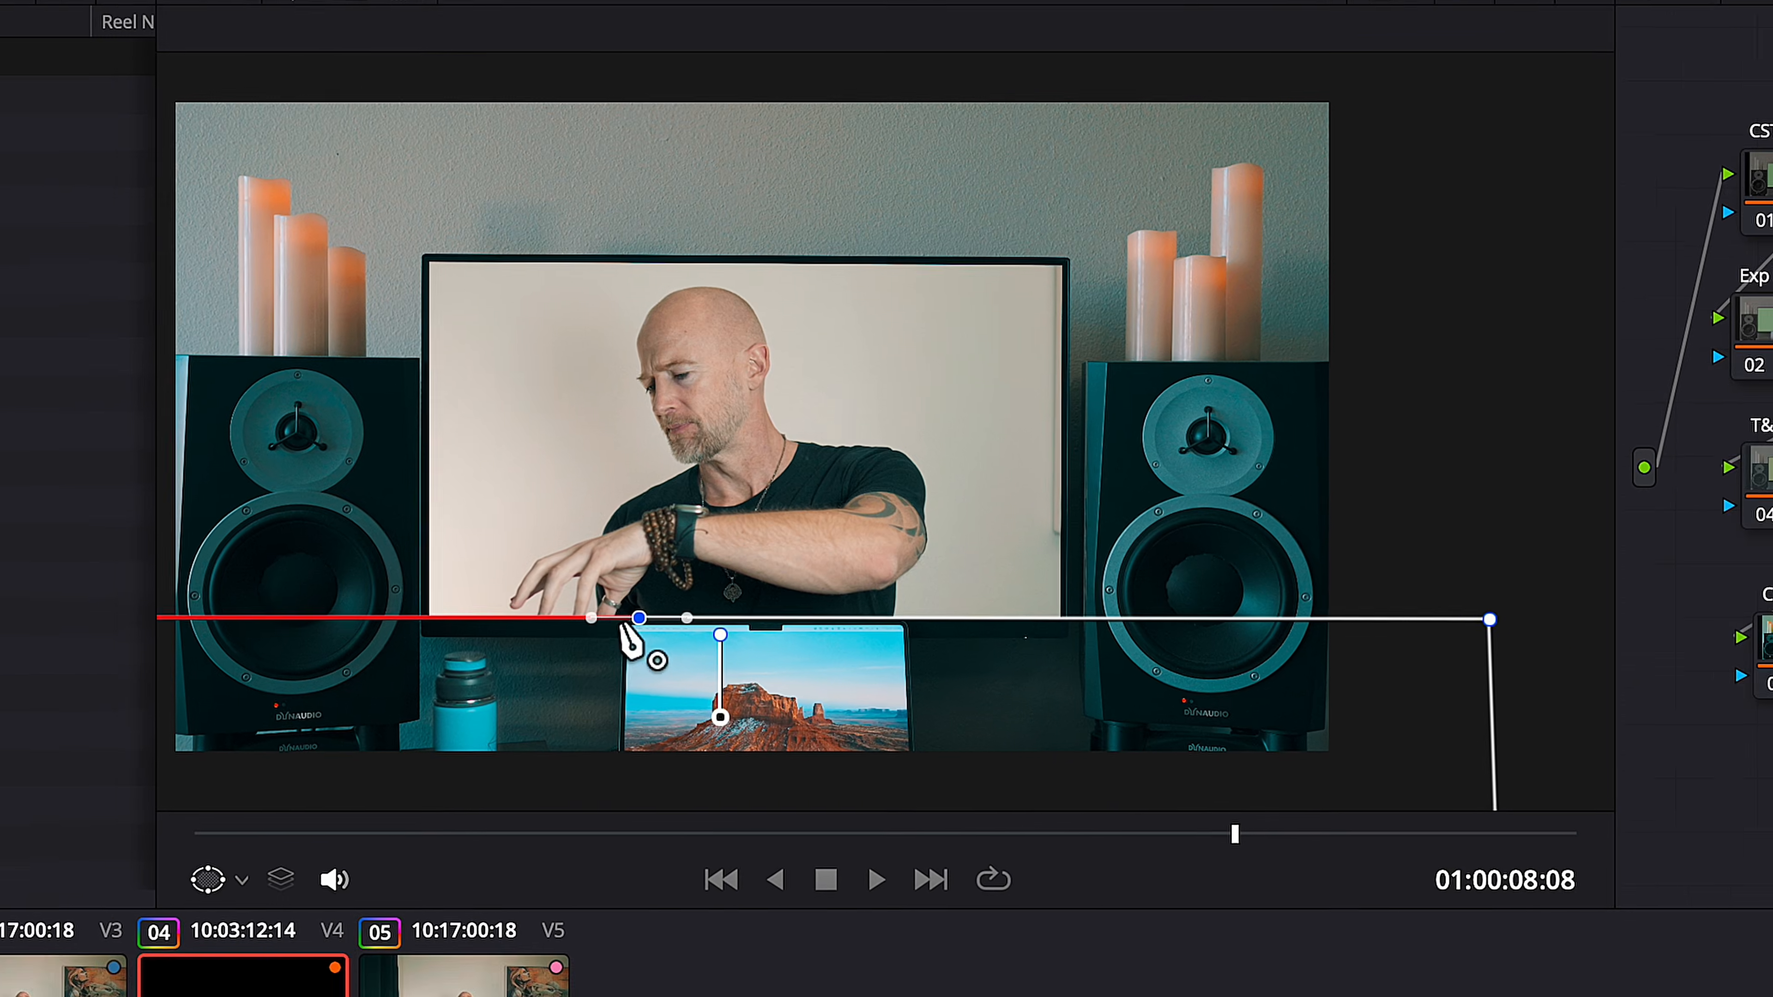
Step: Reshape the window's upper edge frame by frame from 01:00:08:08 to 01:00:08:12, dipping it around the reaching hand and the bottle
left_click(718, 385)
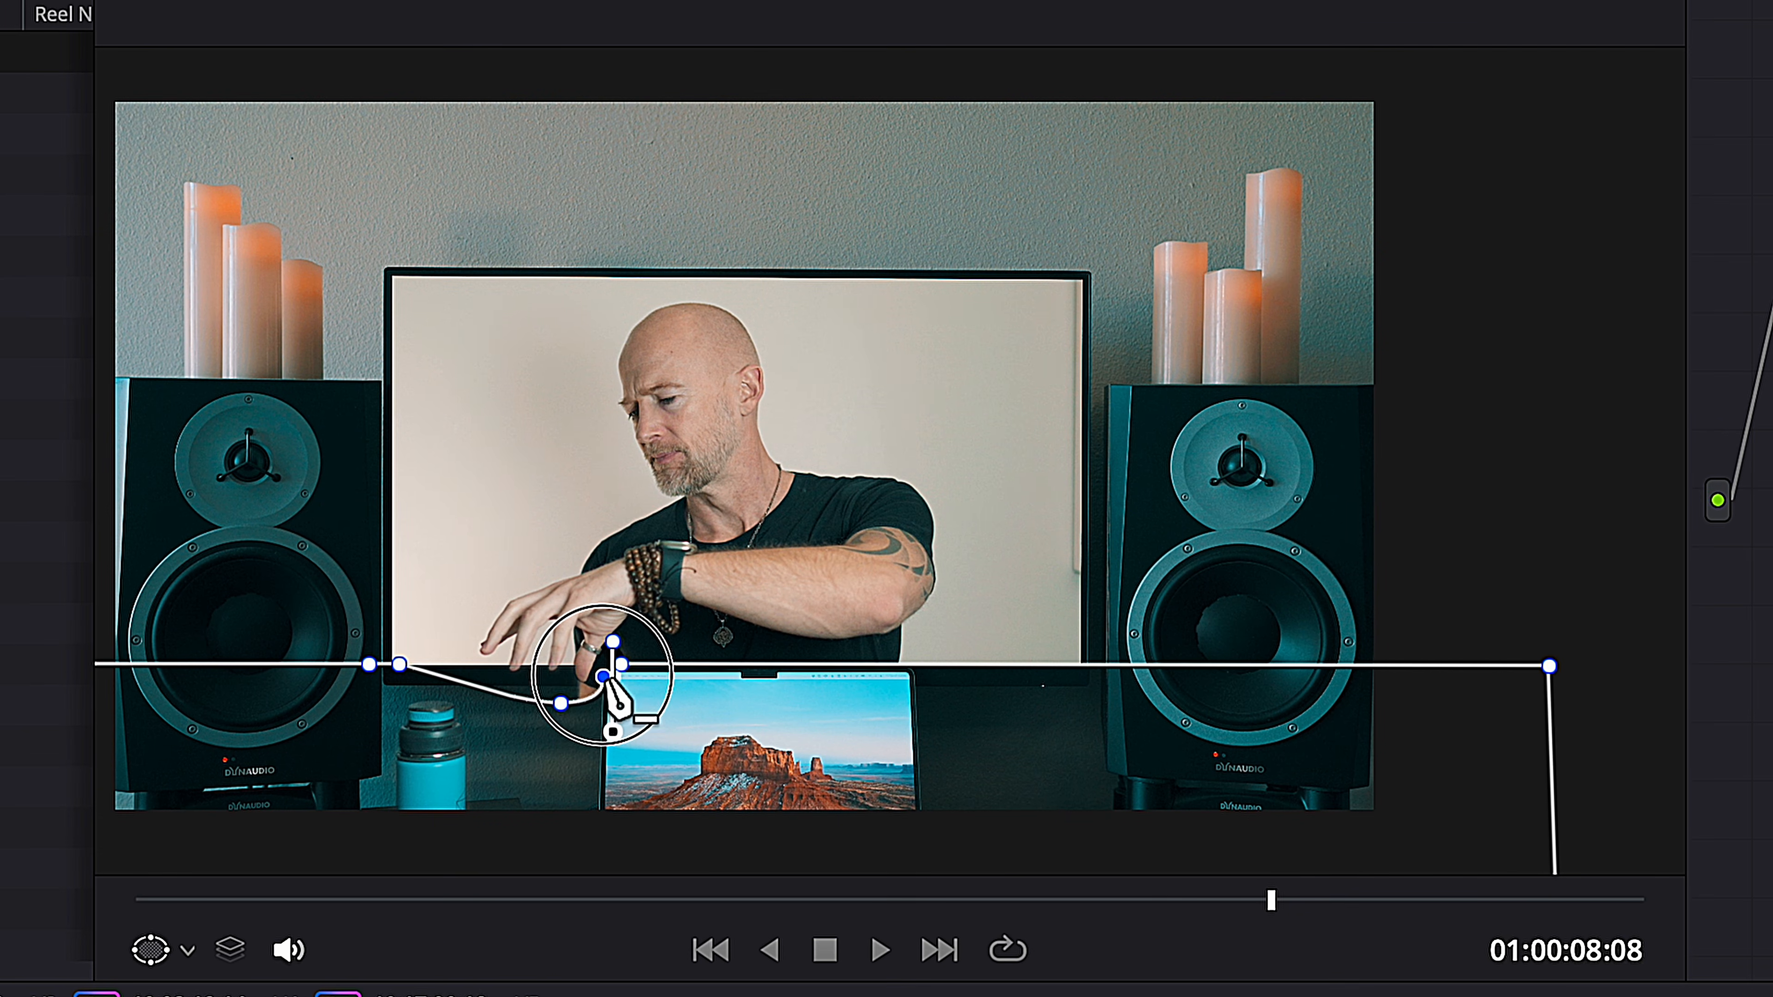
key("Right")
key("Right")
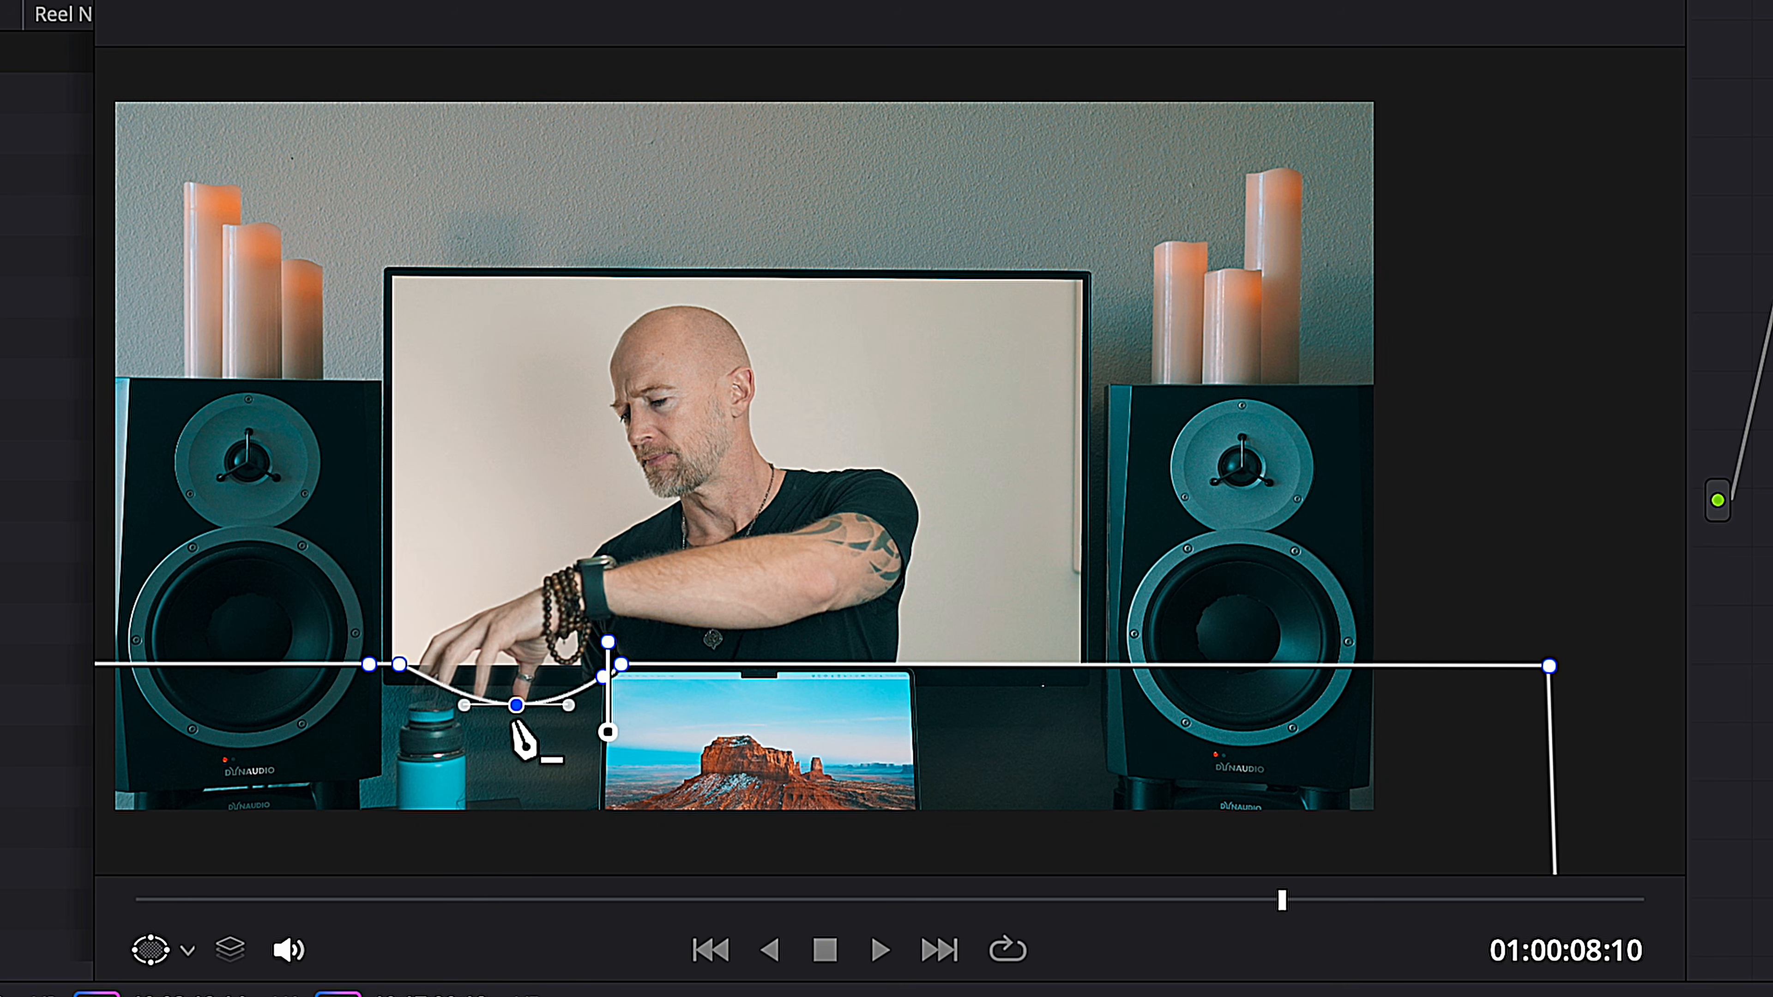
left_click_drag(522, 704, 391, 770)
key("Right")
left_click(360, 701)
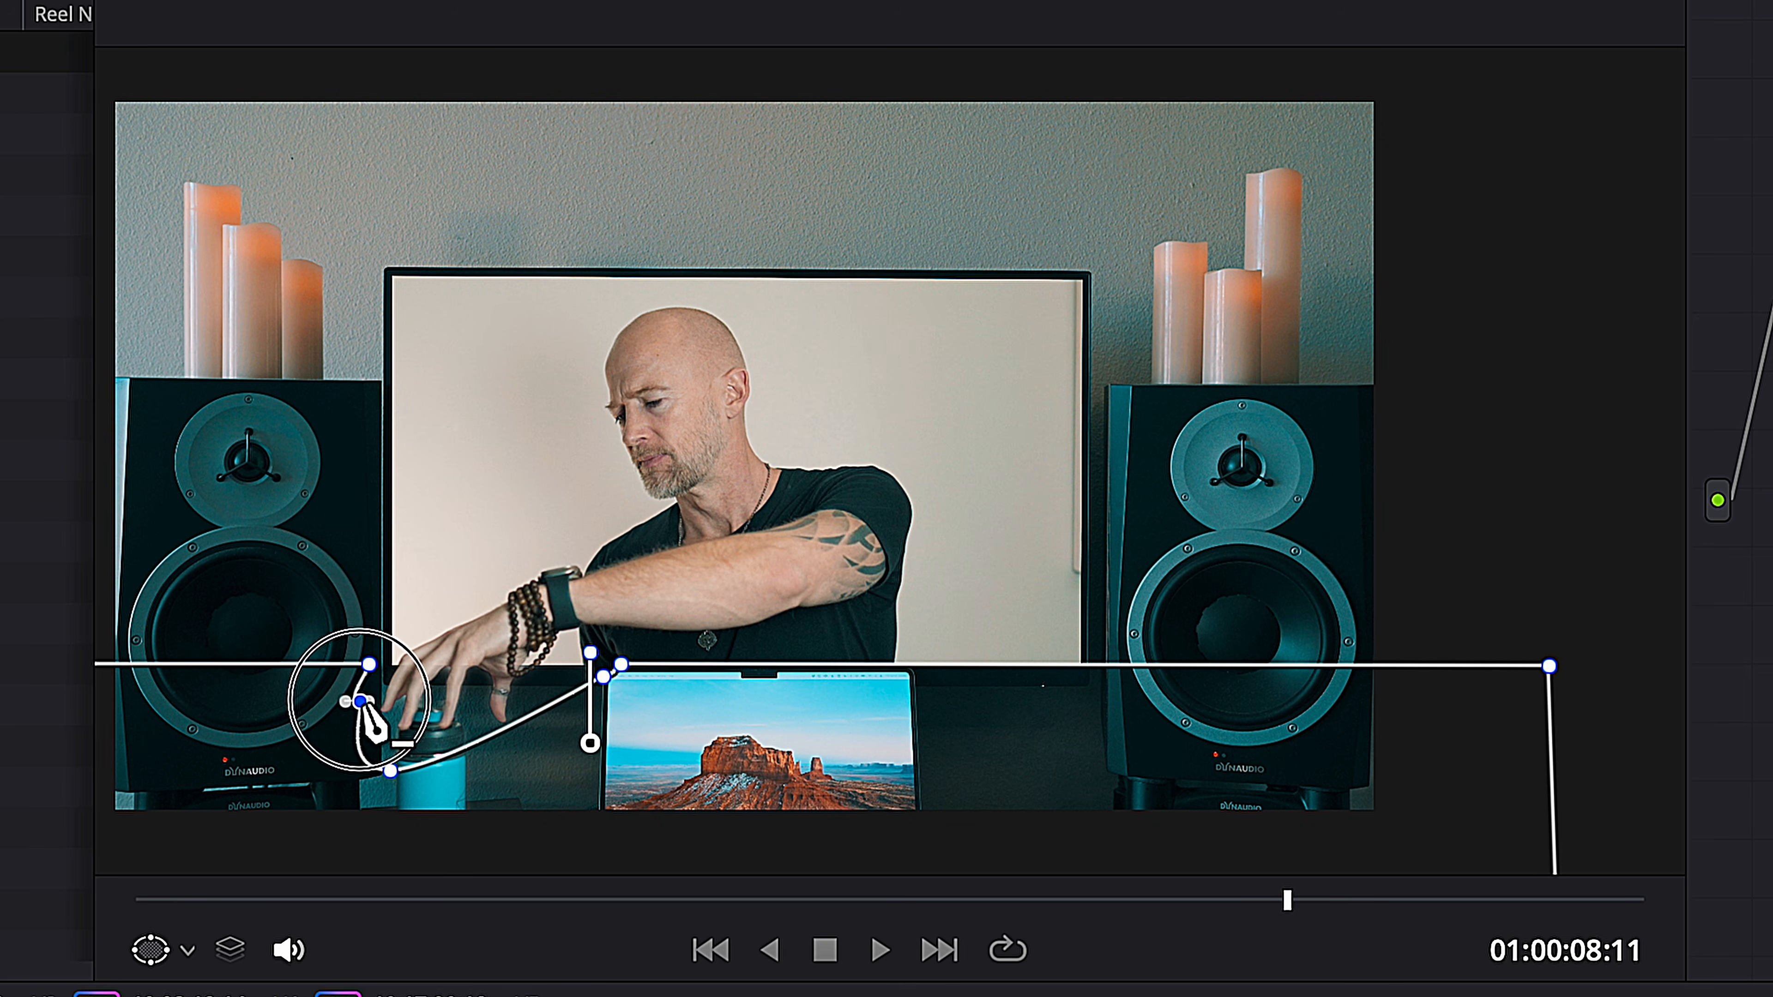
key("Right")
left_click_drag(390, 770, 379, 803)
Step: Raise the window's lowest point at 01:00:09:00 and advance to 01:00:09:02, bringing the edge back towards the monitor's bottom line as the bottle lifts
key("Right")
key("Right")
key("Right")
key("Right")
key("Right")
key("Right")
key("Right")
key("Right")
key("Right")
key("Right")
key("Right")
key("Right")
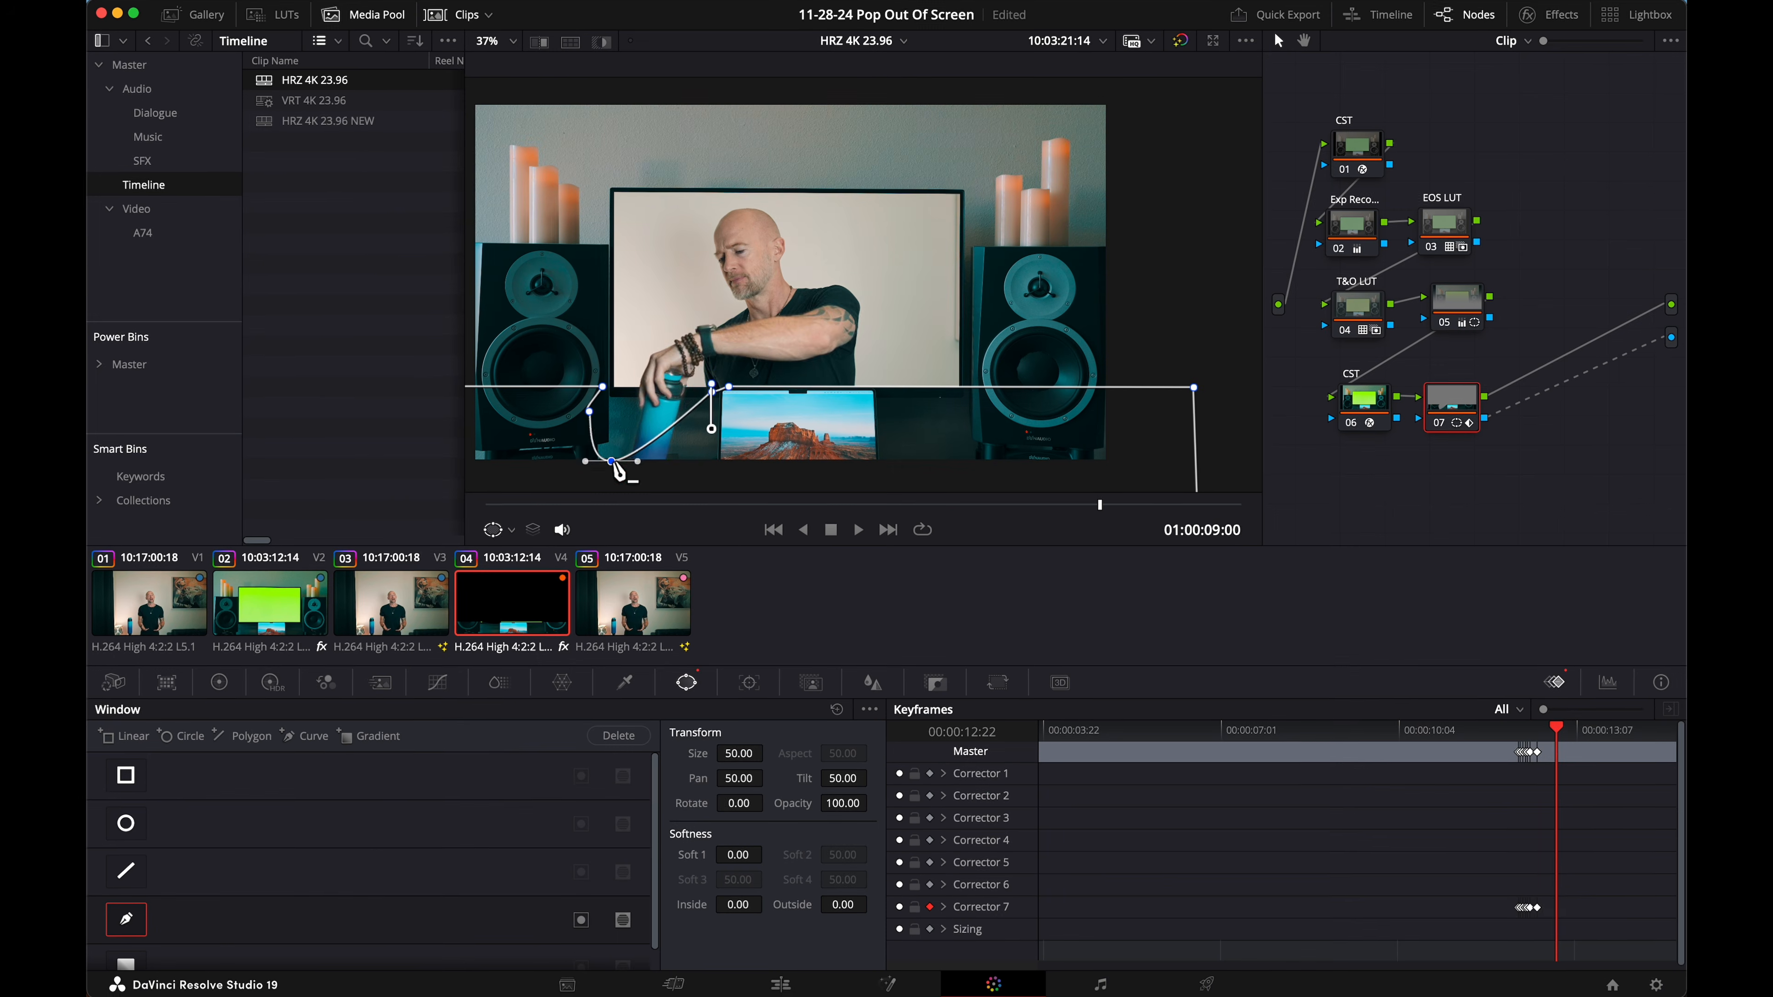
left_click_drag(614, 465, 611, 438)
key("Right")
key("Right")
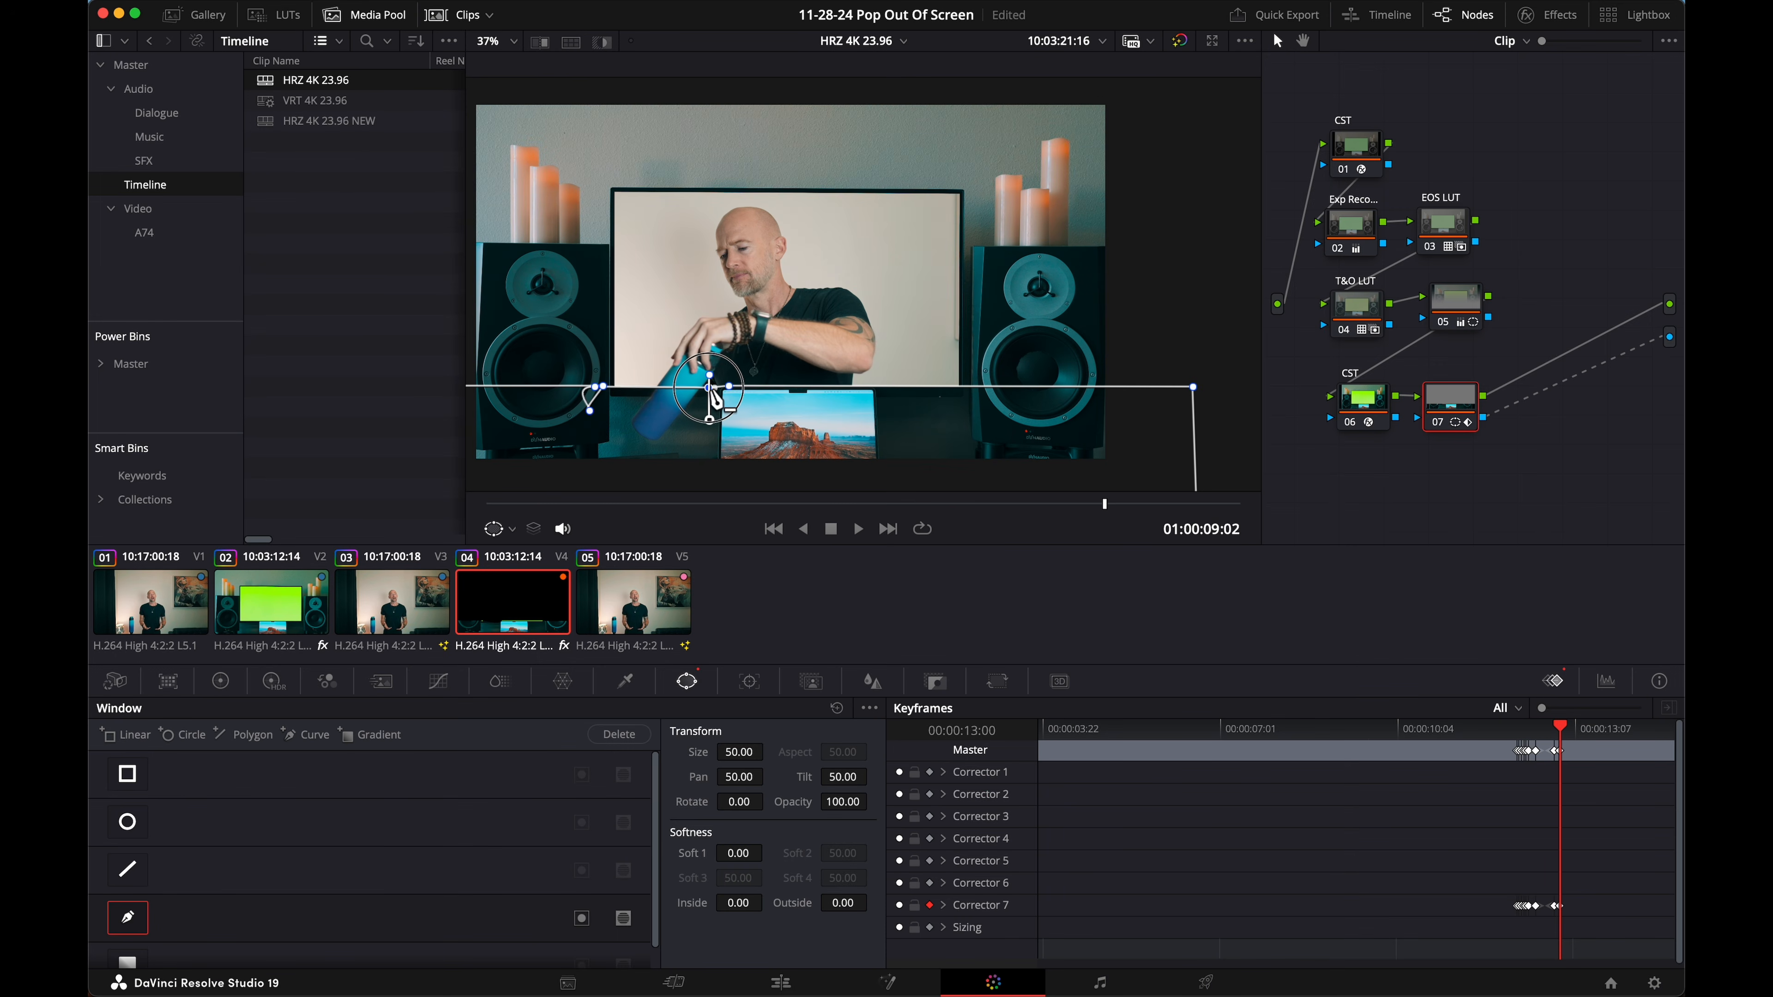
Step: Step through the frames up to 01:00:09:12 to examine how the bottle meets the window's edge as it moves down
key("Right")
key("Right")
key("Right")
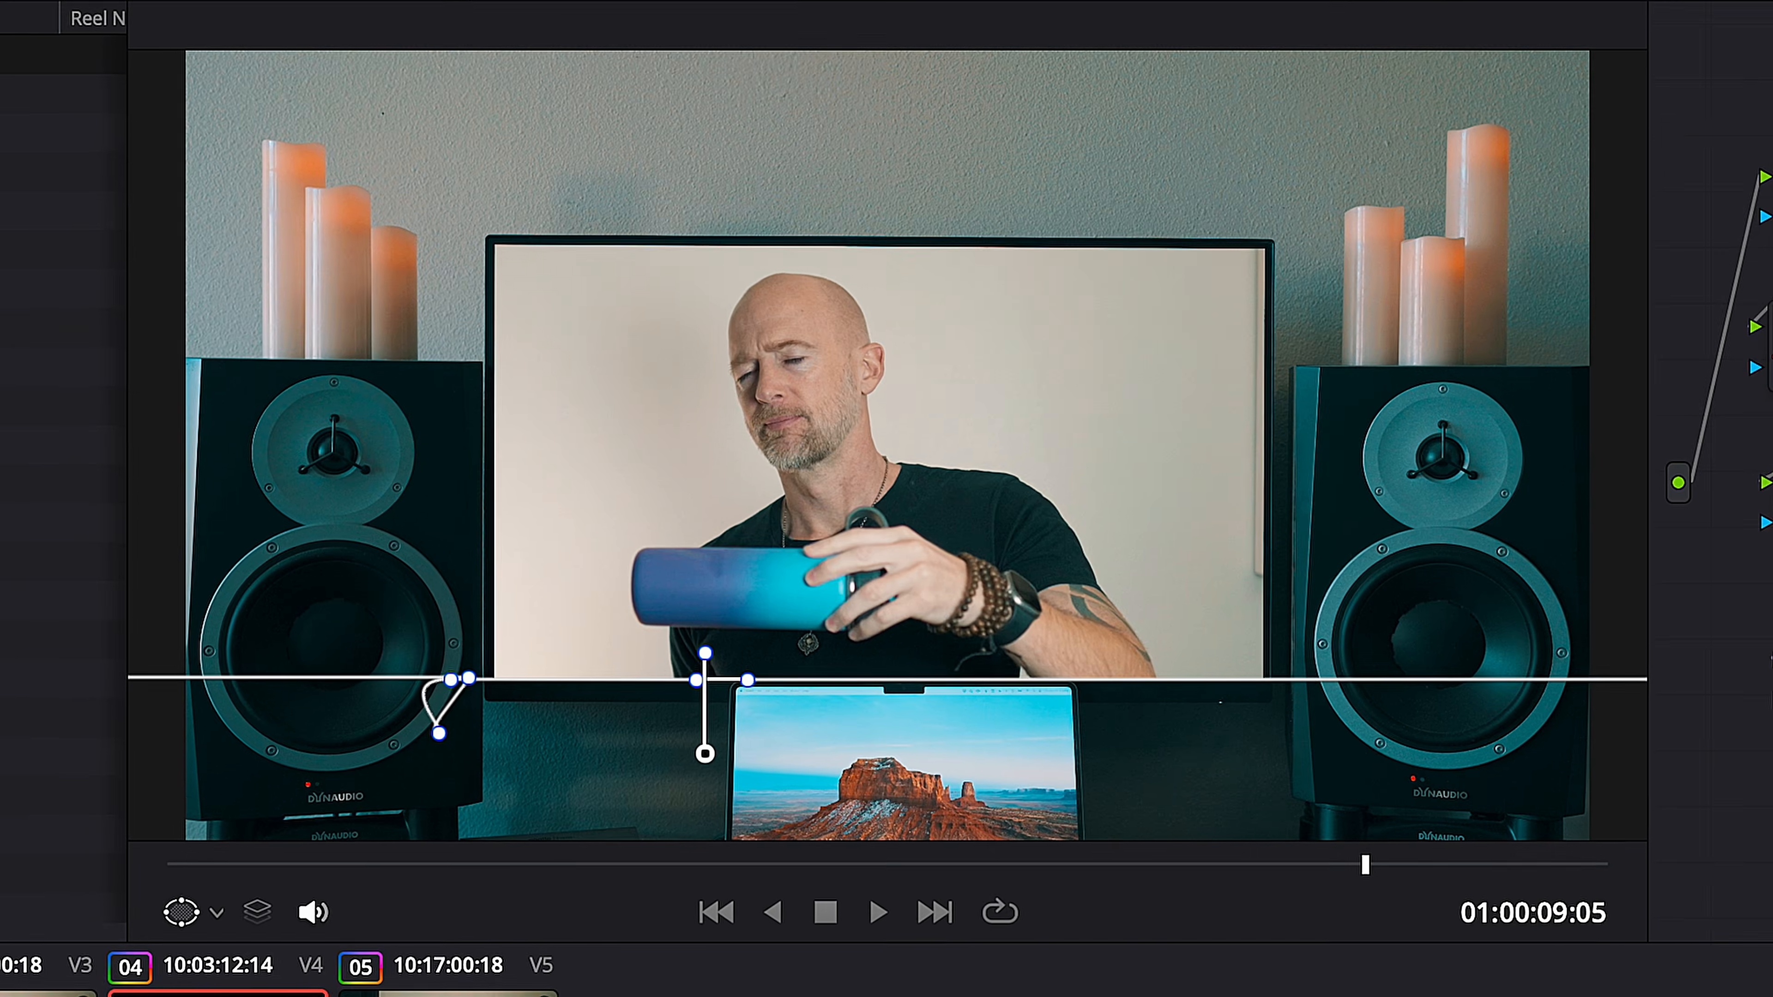
key("Right")
key("Right")
key("Right")
key("Right")
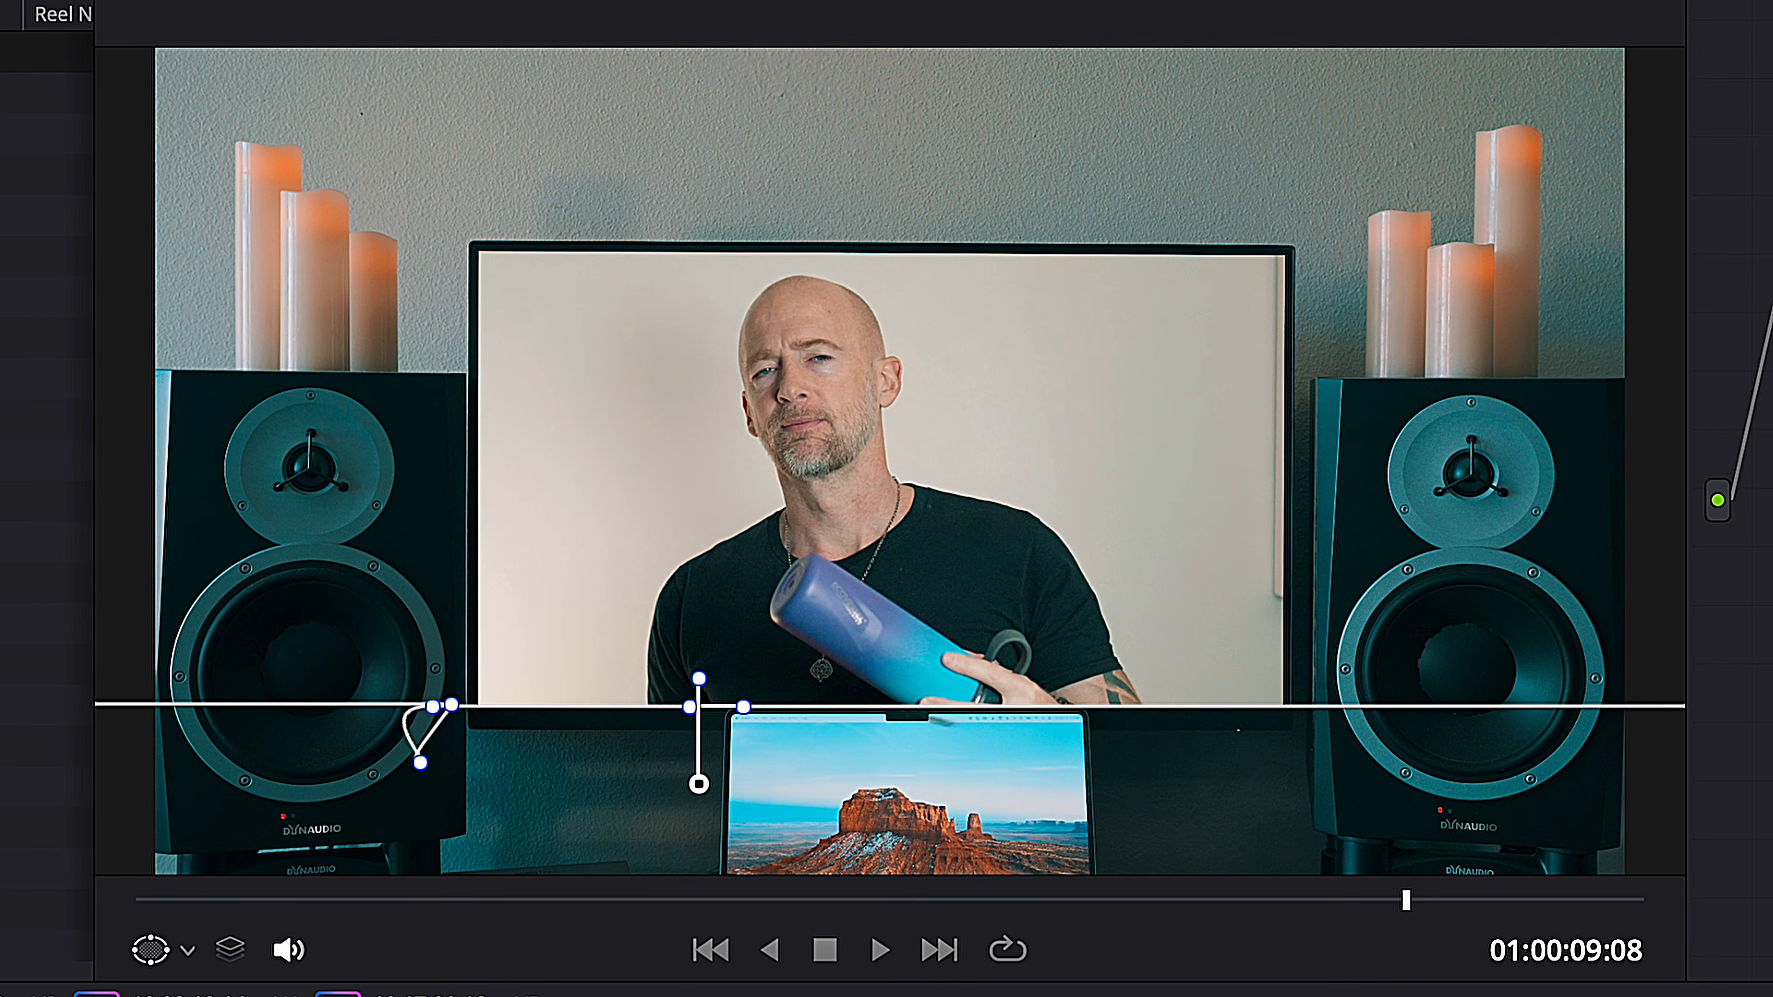
key("Right")
key("Right")
key("Right")
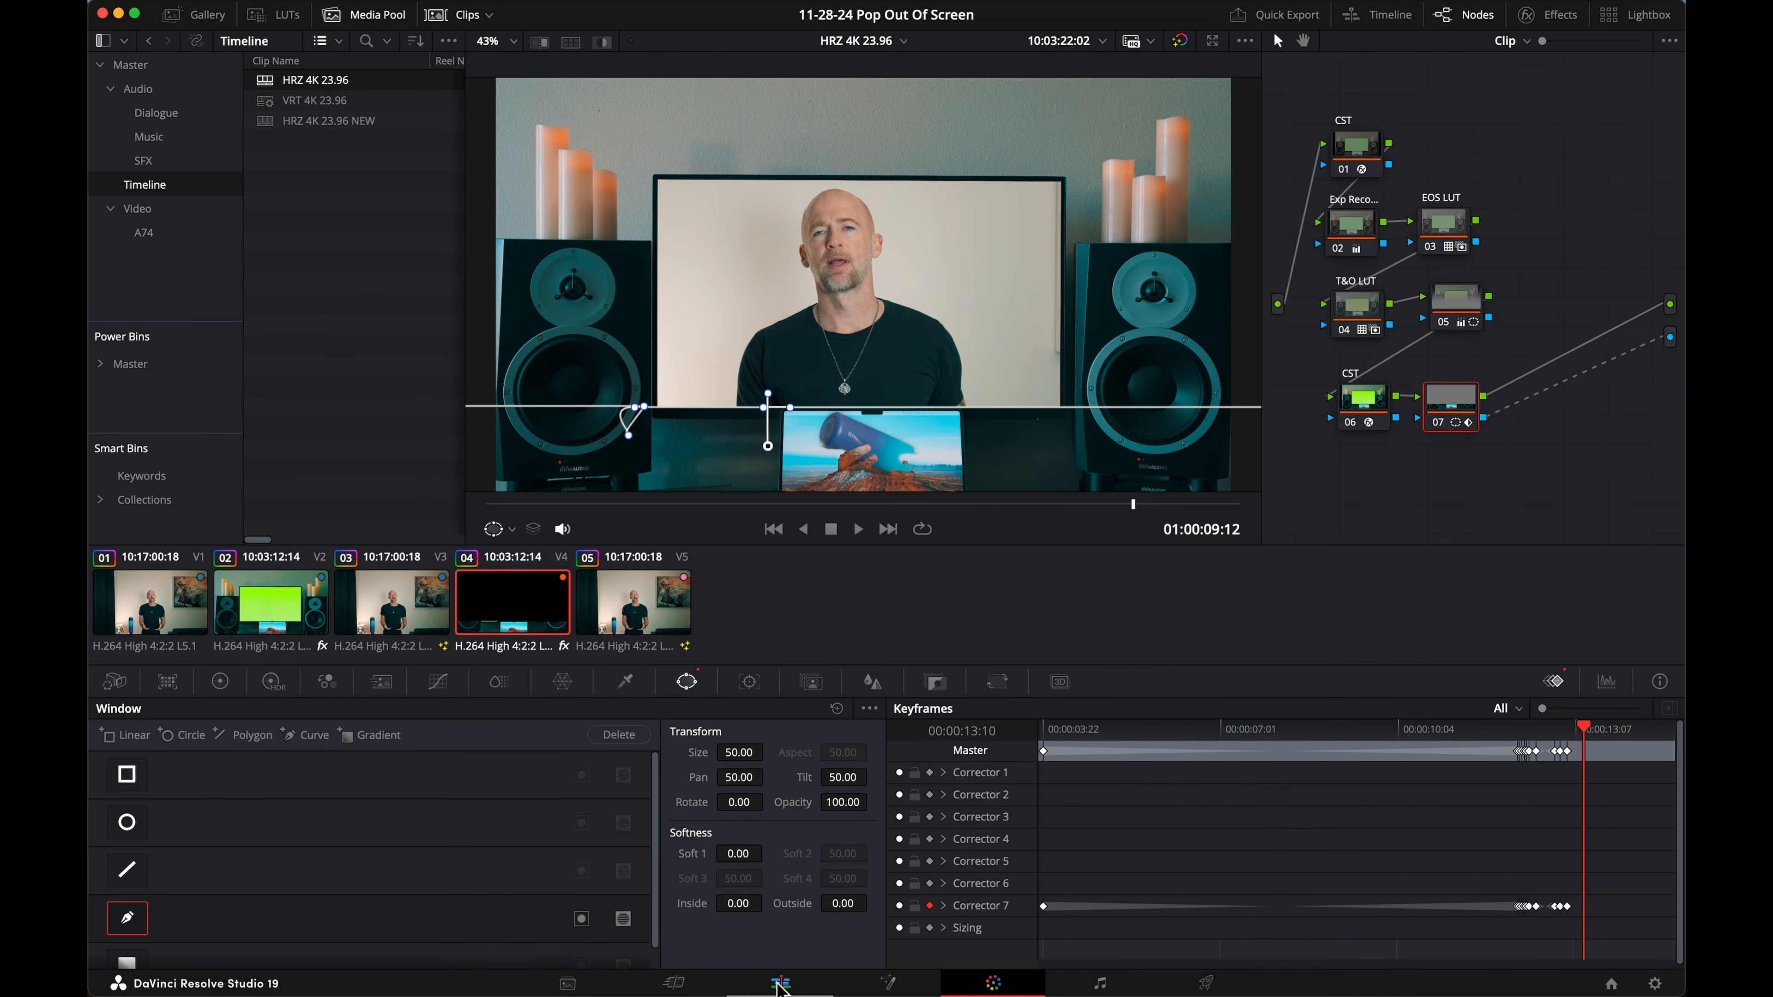
Step: Return to the Edit page, cut the pink Video 5 clip at 01:00:09:05 and delete the part after the cut
key("shift+4")
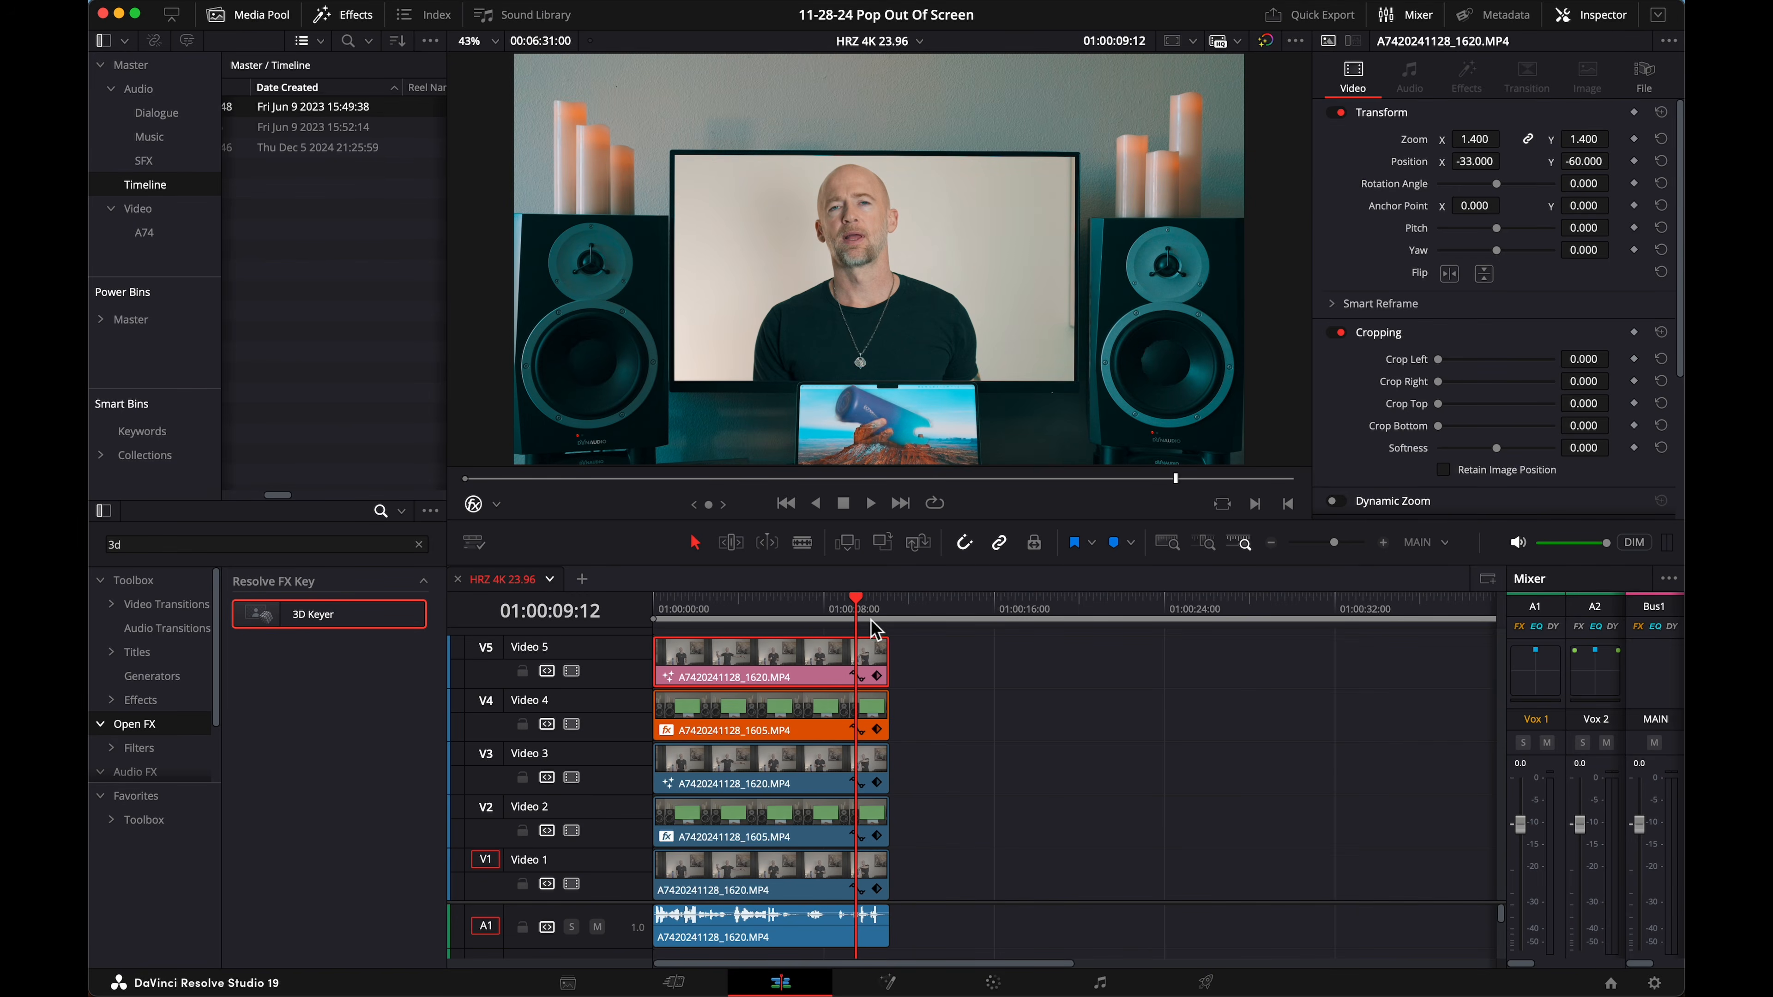
key("Left")
key("Left")
key("Left")
key("Left")
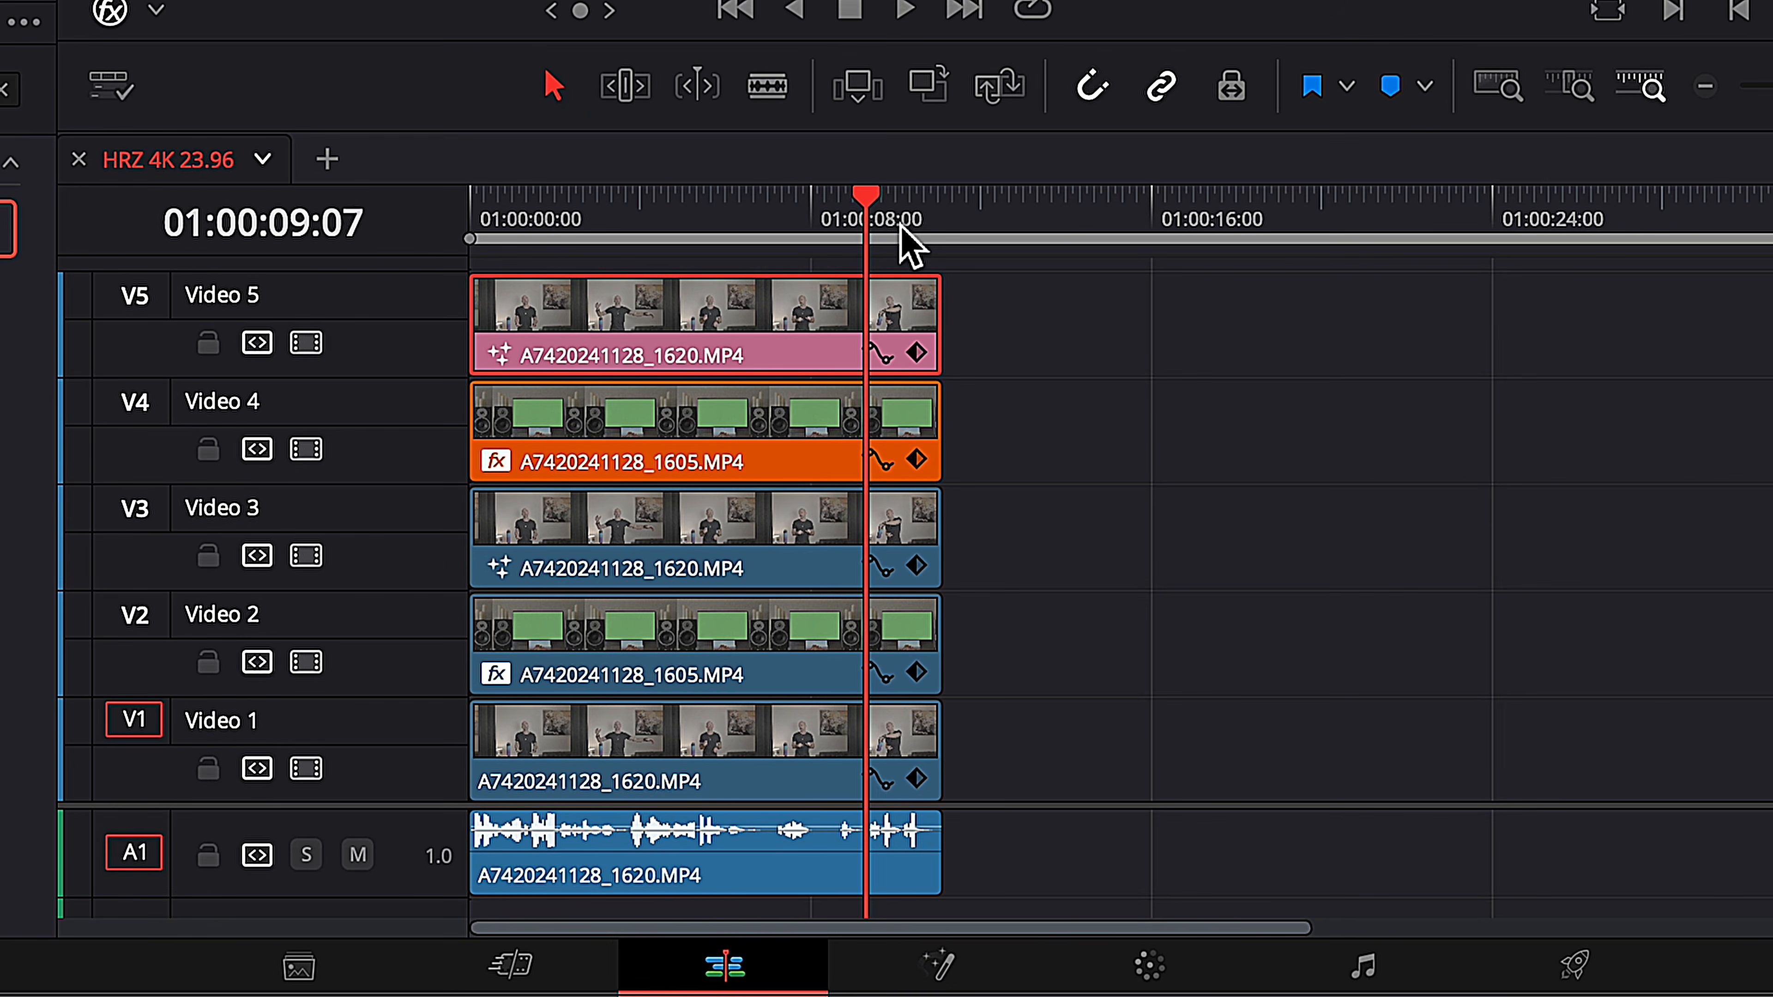
key("Left")
key("Left")
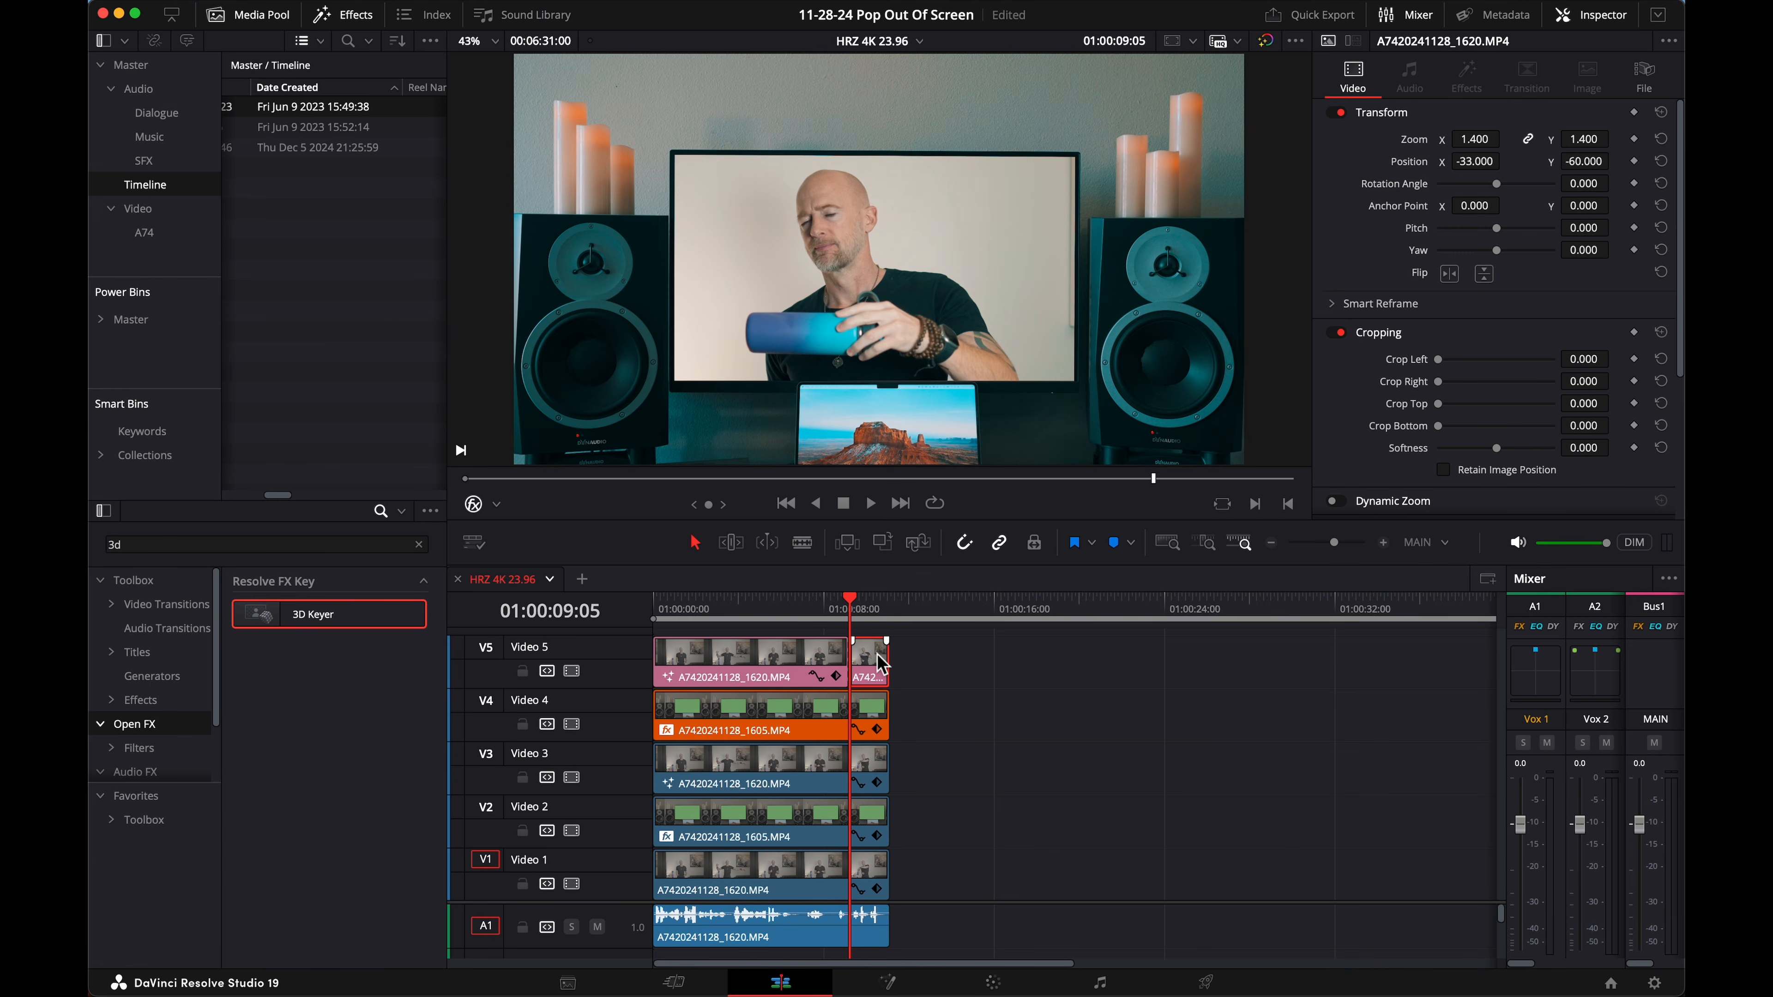
Step: Step forward frame by frame from 01:00:09:05 to examine the bottle passing behind the monitor's lower edge
key("Right")
key("Right")
key("Right")
key("Right")
key("Right")
key("Right")
key("Right")
key("Right")
key("Right")
key("Right")
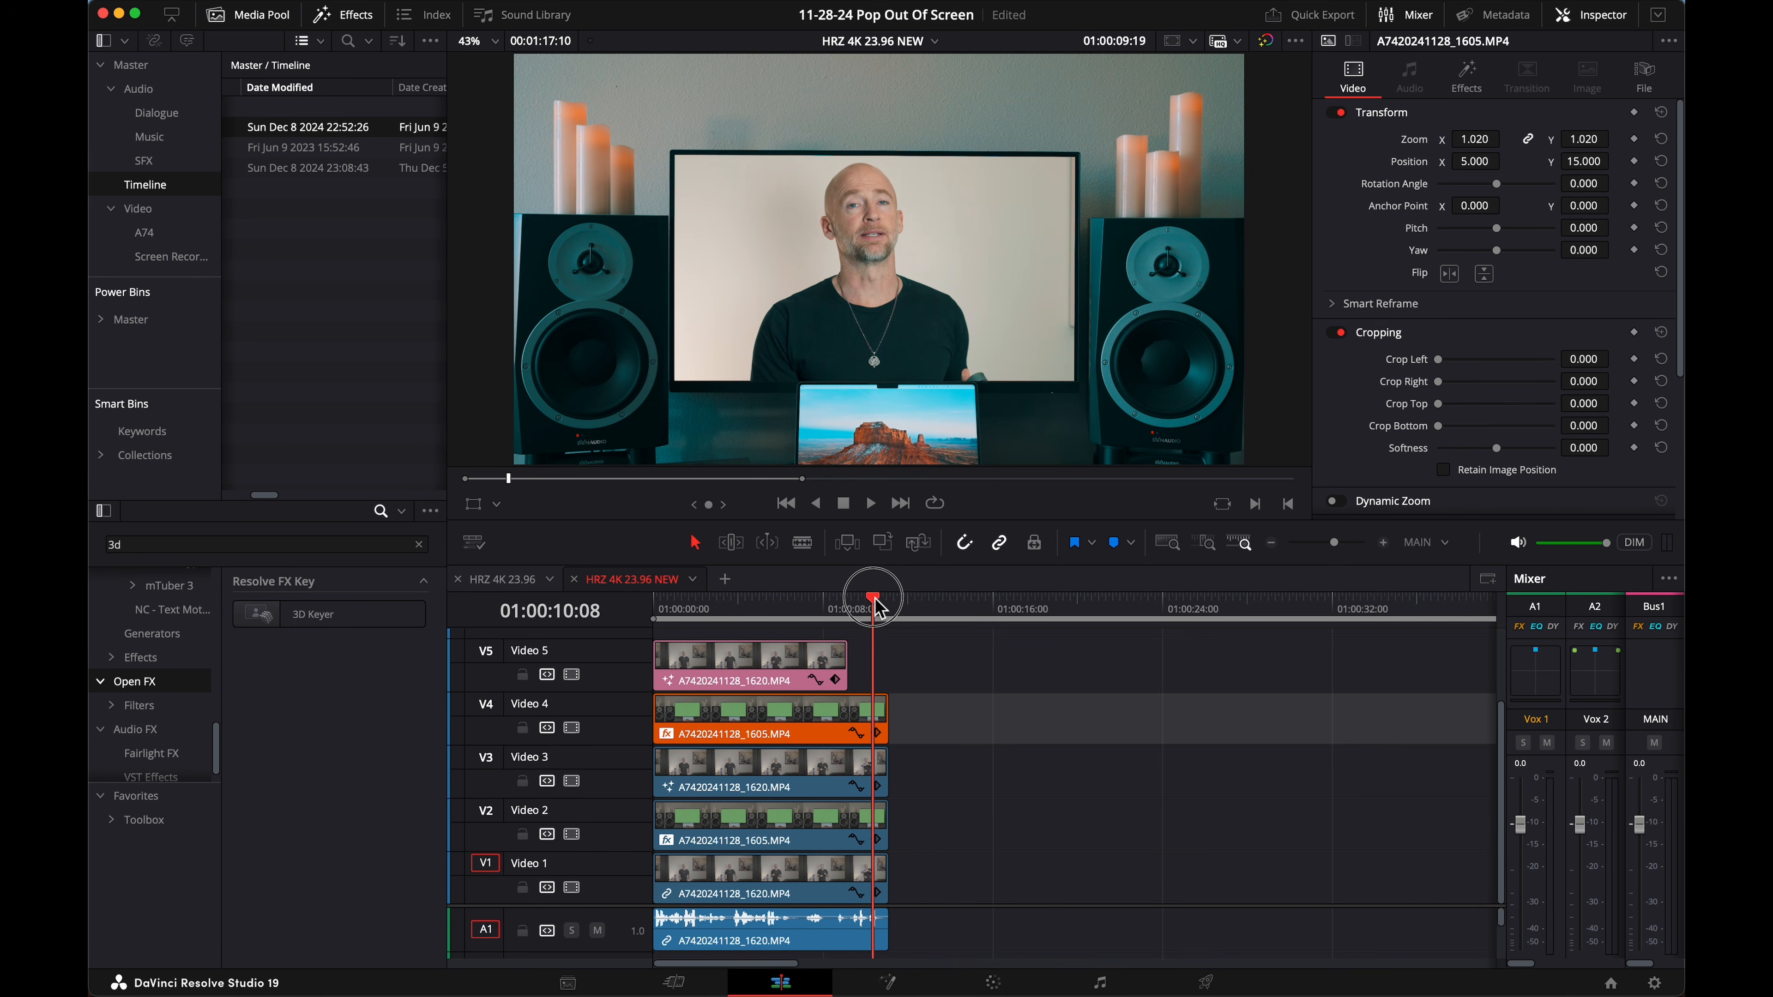
Step: In the HRZ 4K 23.96 NEW timeline, trim the end of the Video 3 clip to 01:00:10:11 and play back the result
left_click_drag(876, 602, 880, 605)
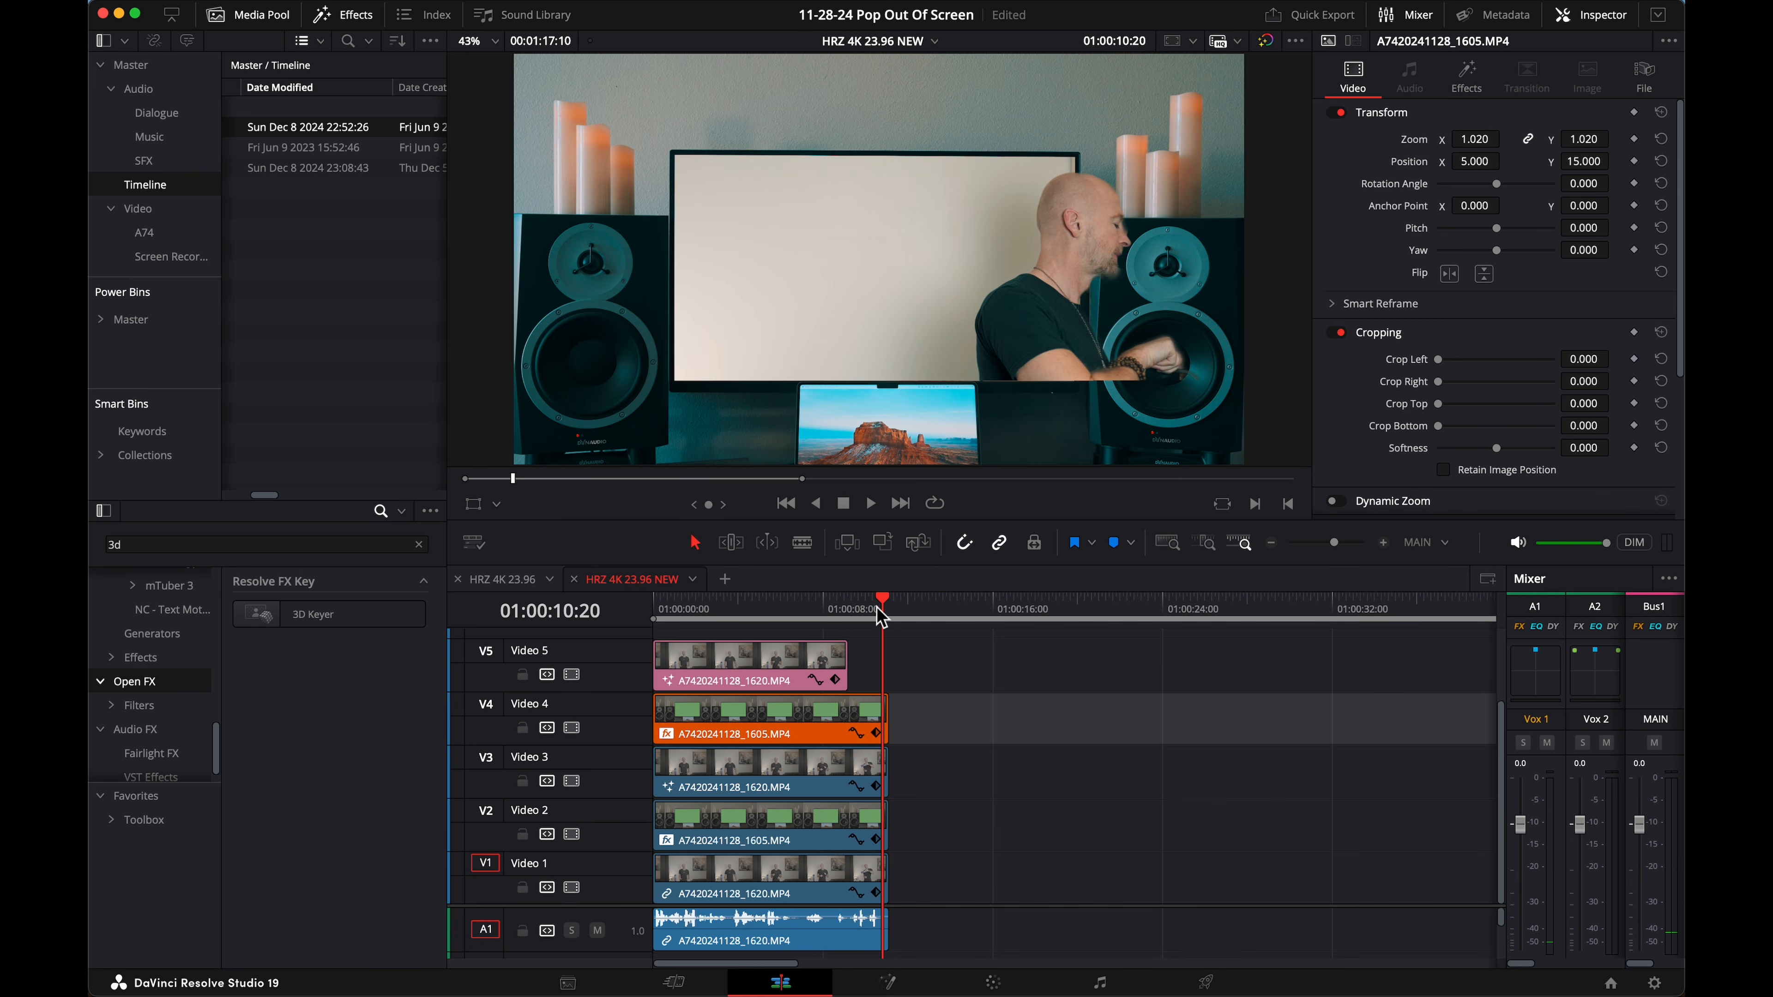
left_click_drag(881, 608, 880, 603)
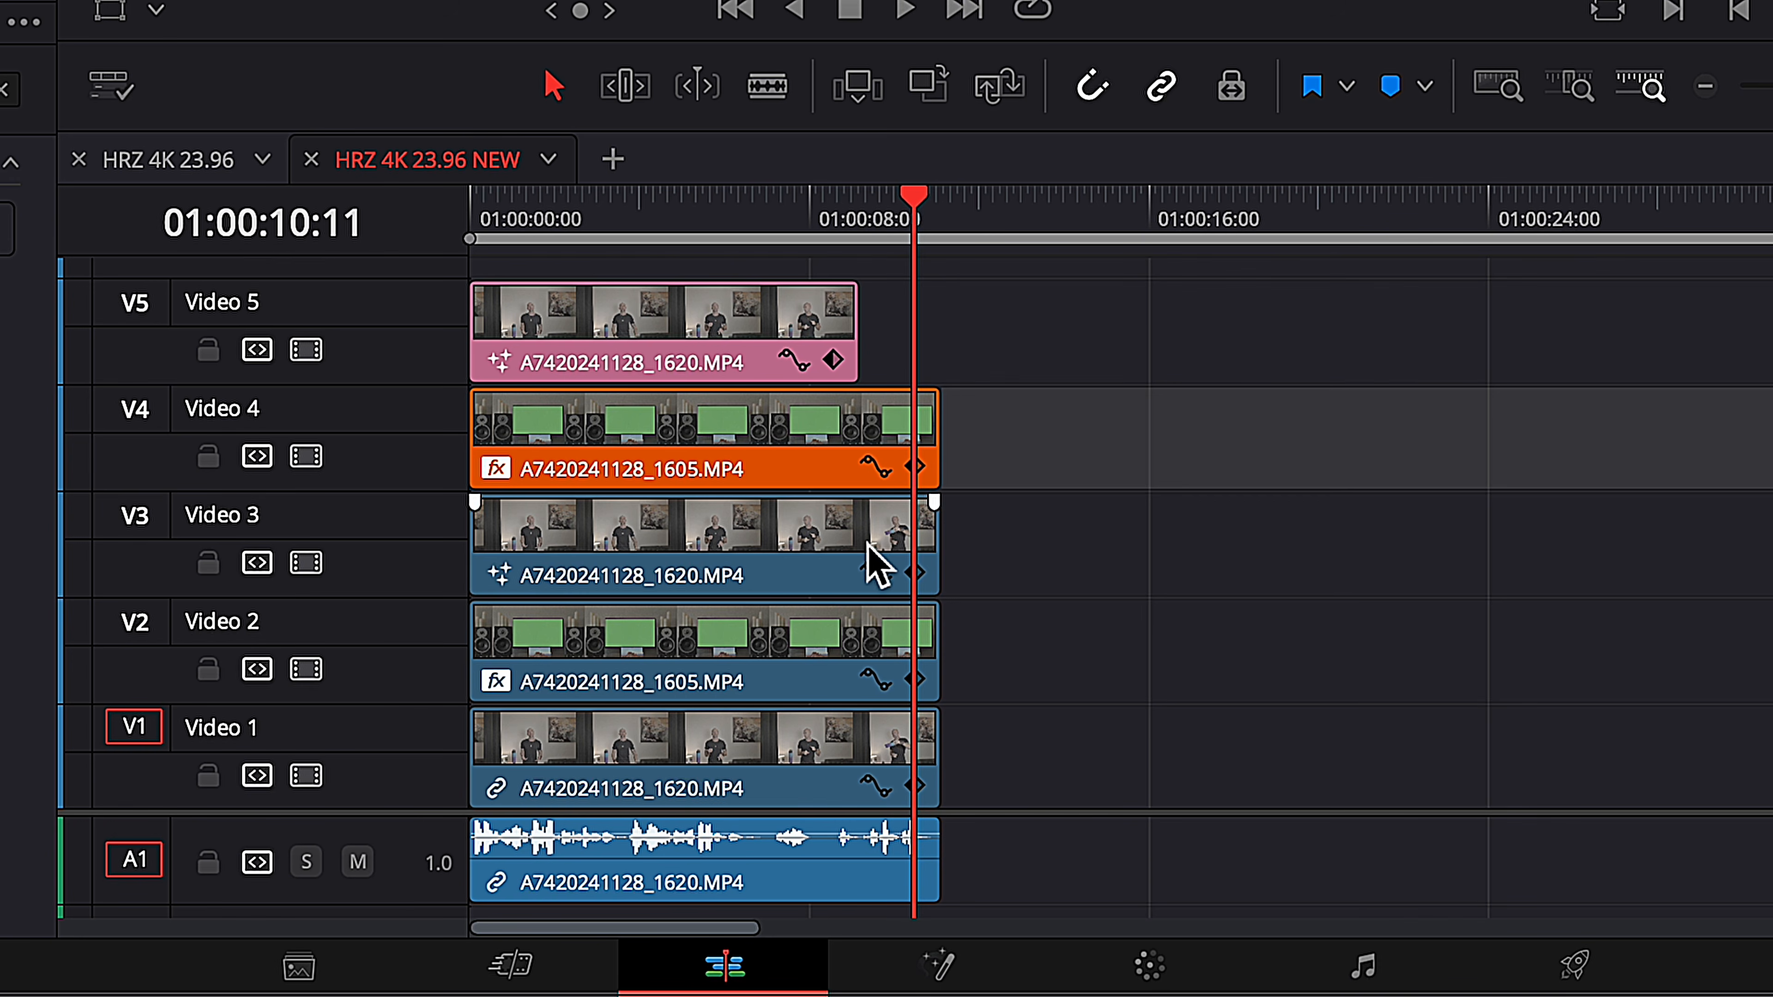
left_click(927, 548)
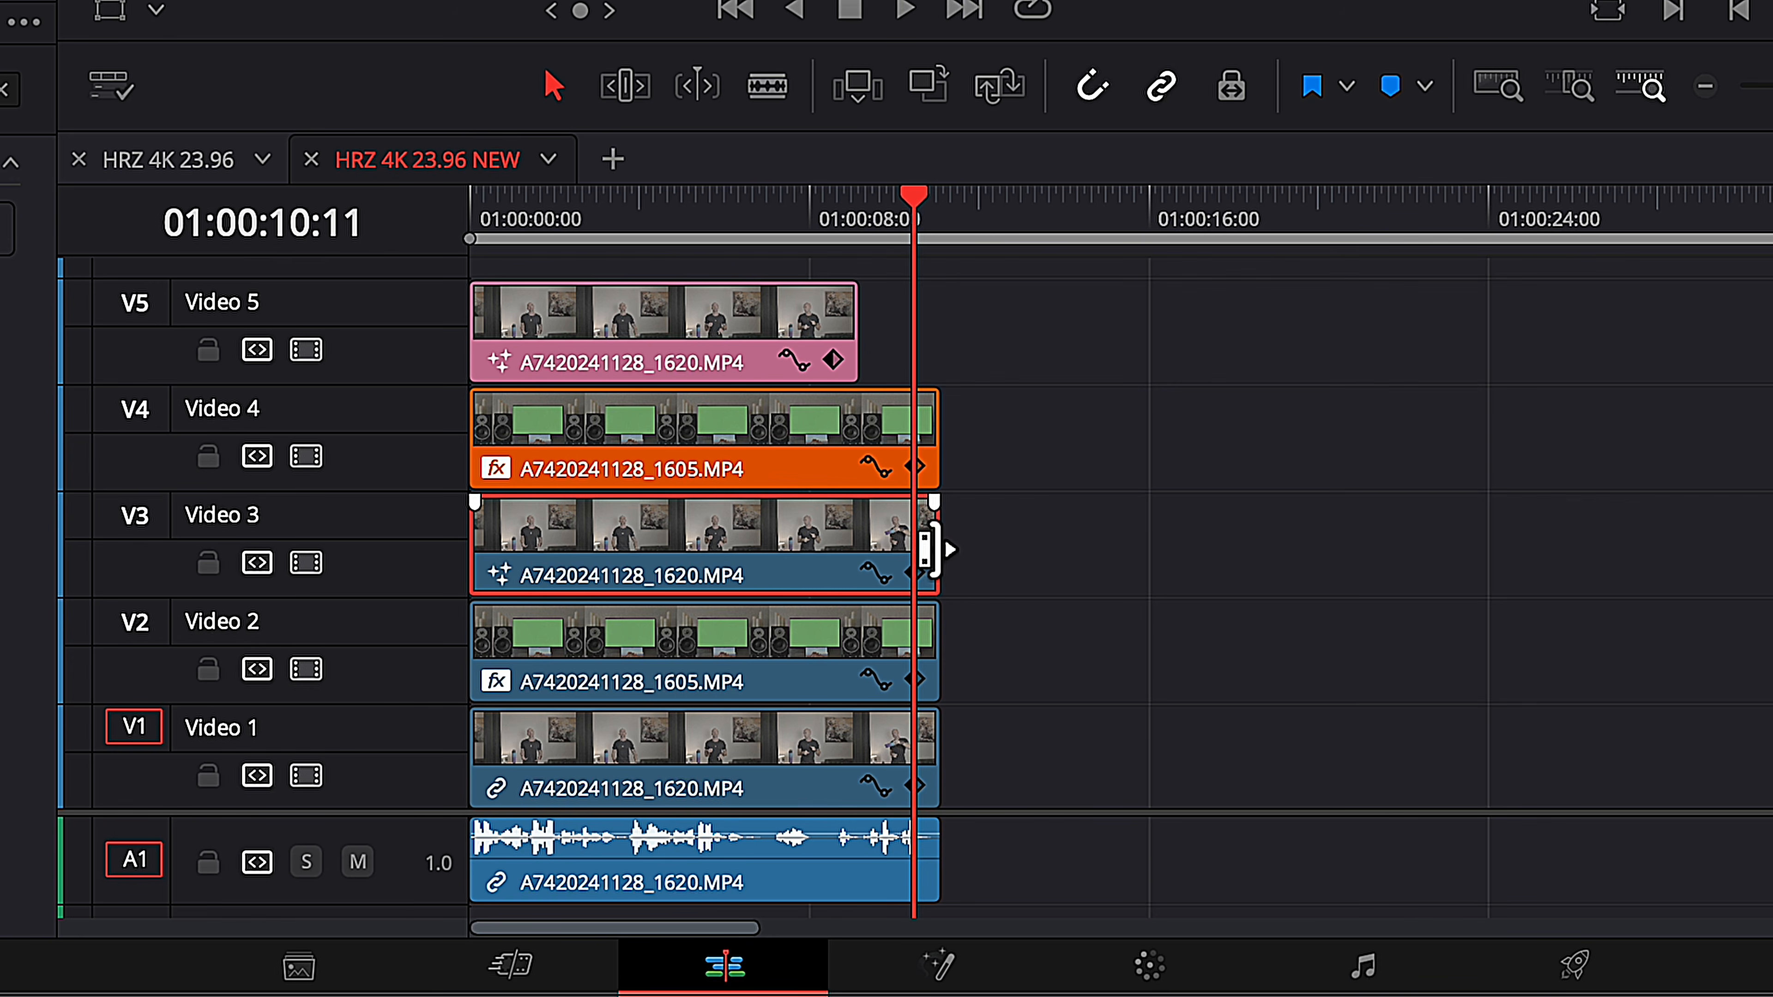
left_click_drag(914, 551, 904, 553)
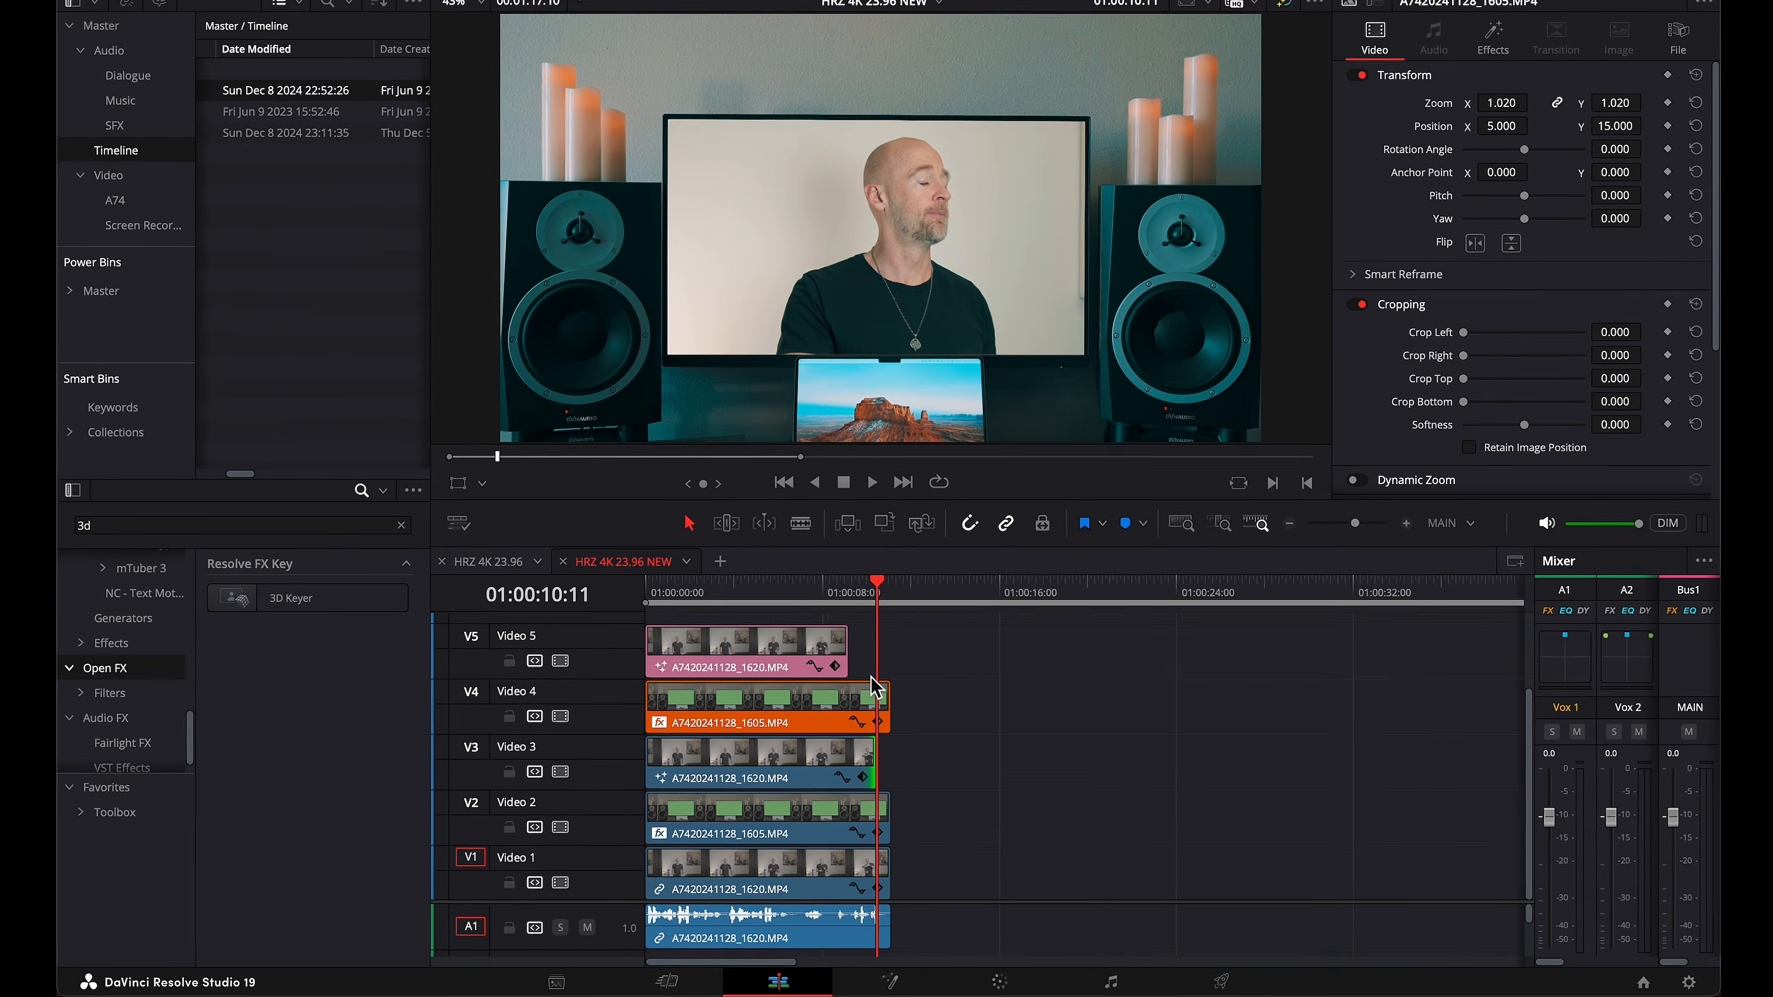
key("space")
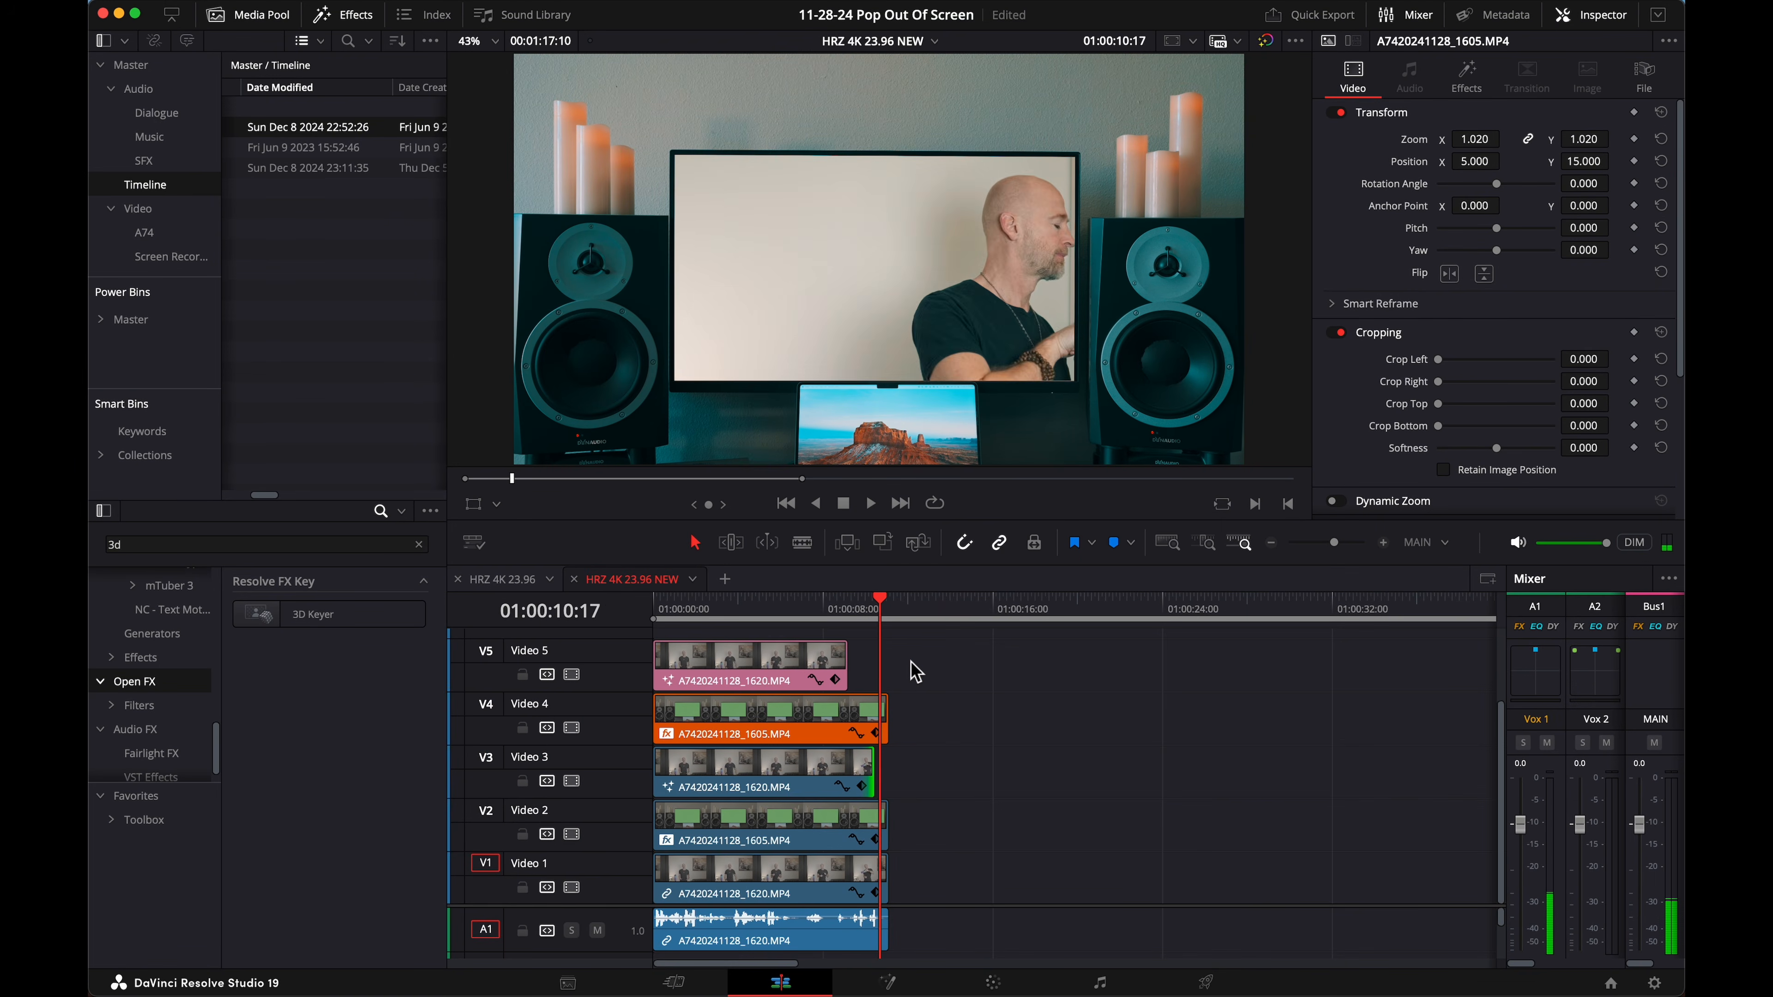